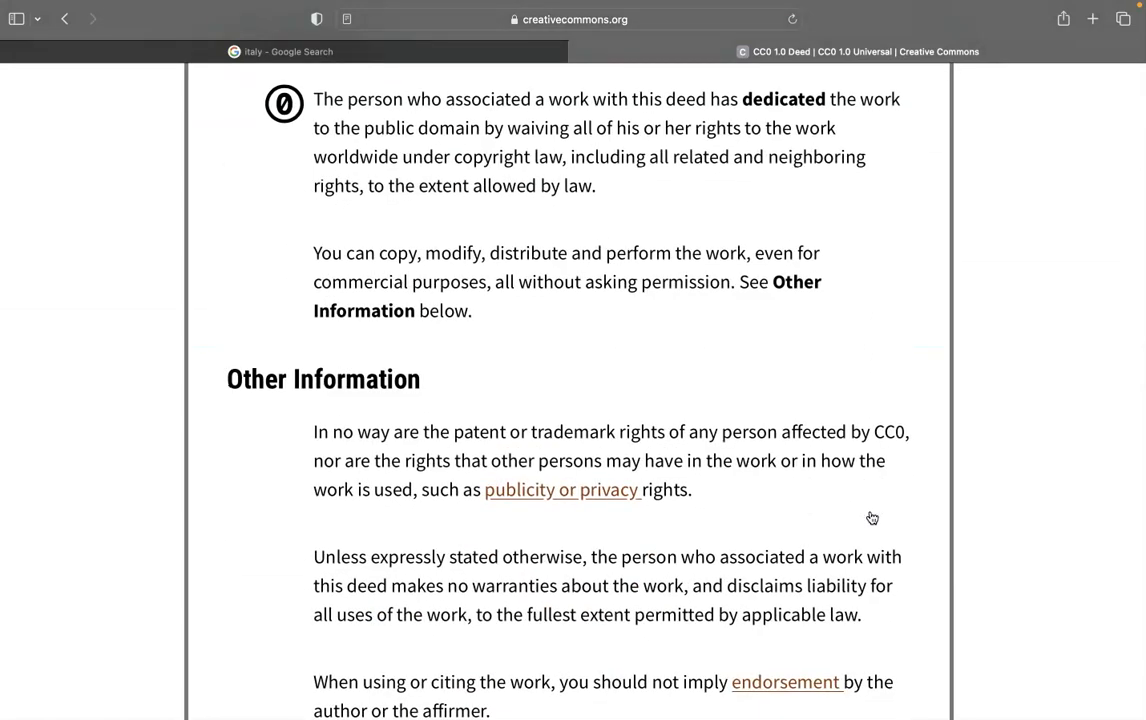
- Drag the Italian coastal village photo from the Google image results into the Canva uploads panel
scroll(872, 518, up, 8)
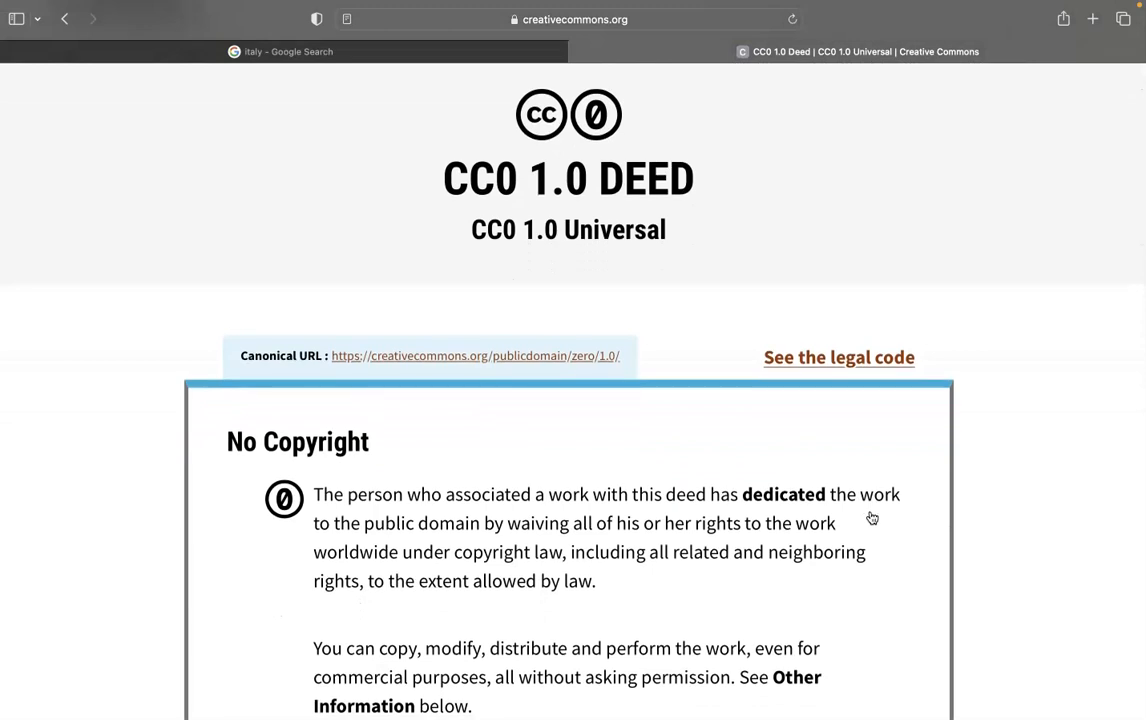
click(42, 37)
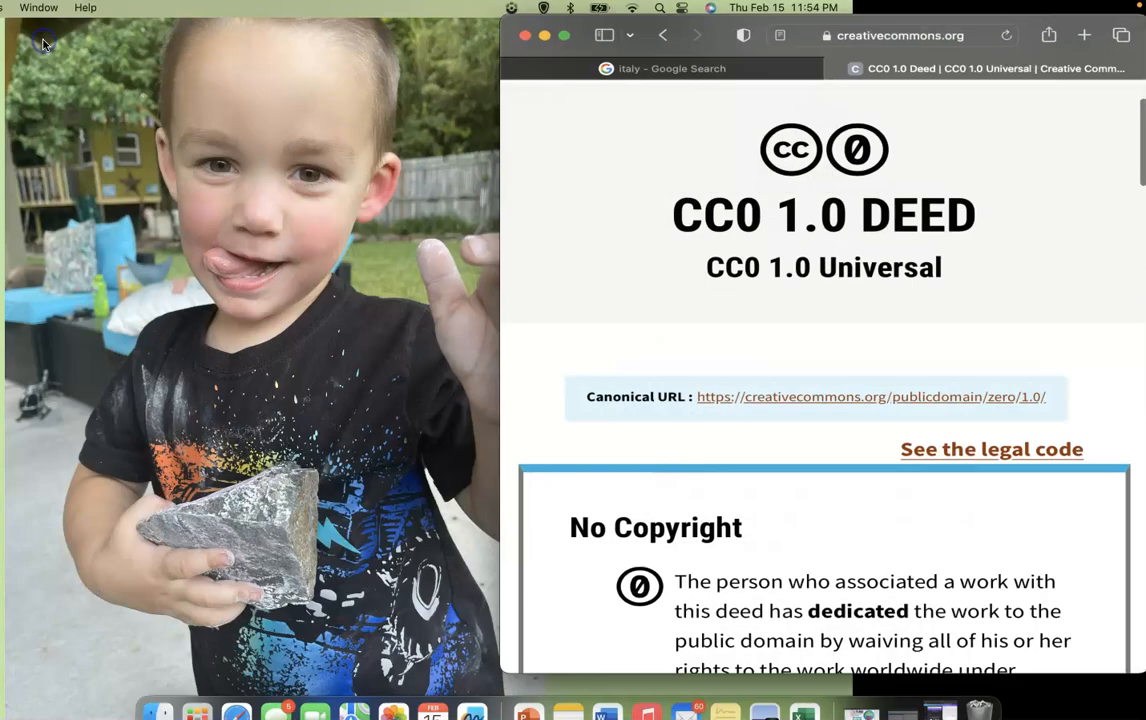
click(905, 688)
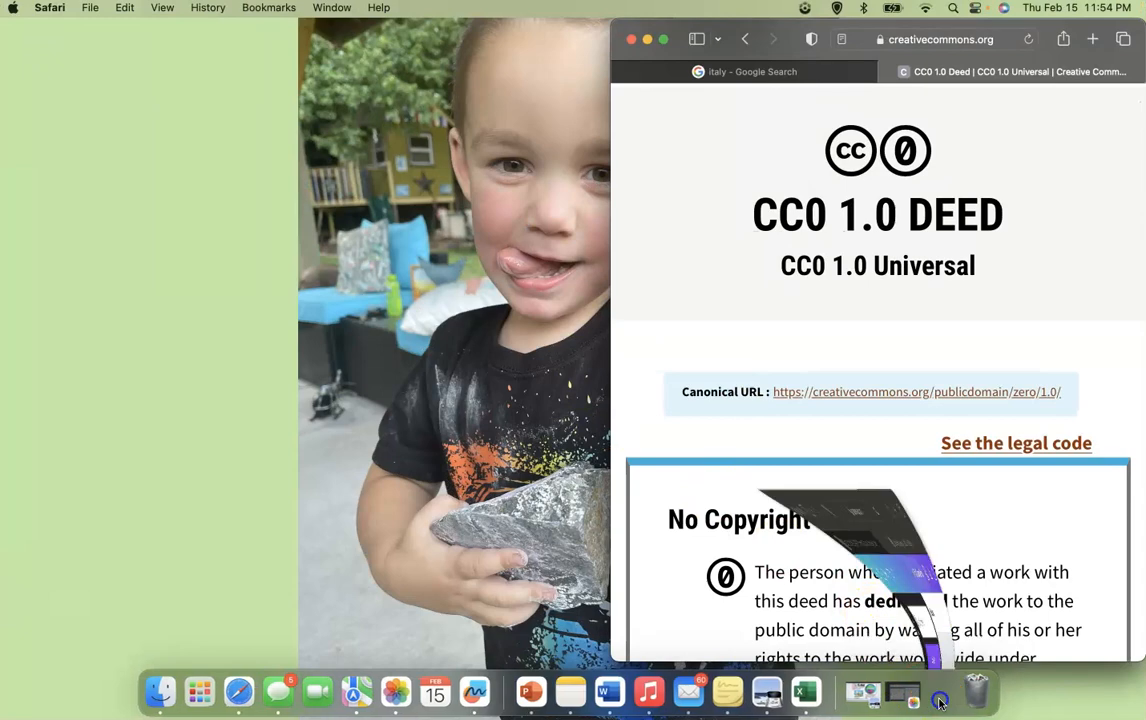
scroll(798, 473, down, 3)
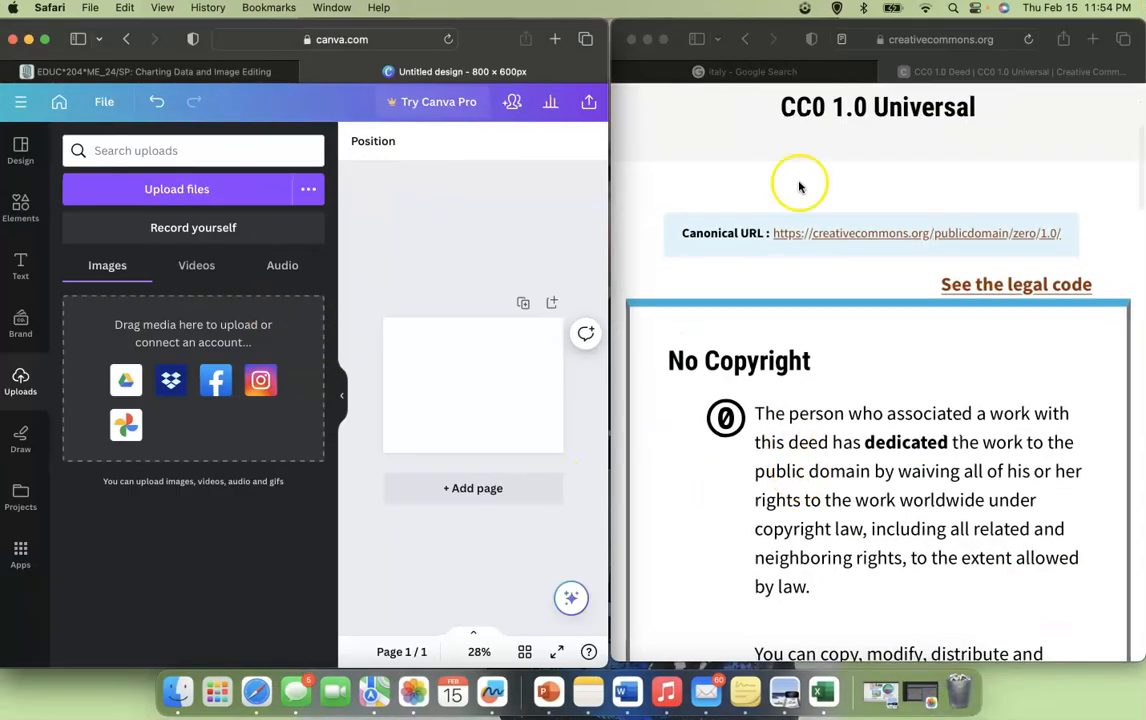
click(782, 73)
drag(1077, 403, 187, 435)
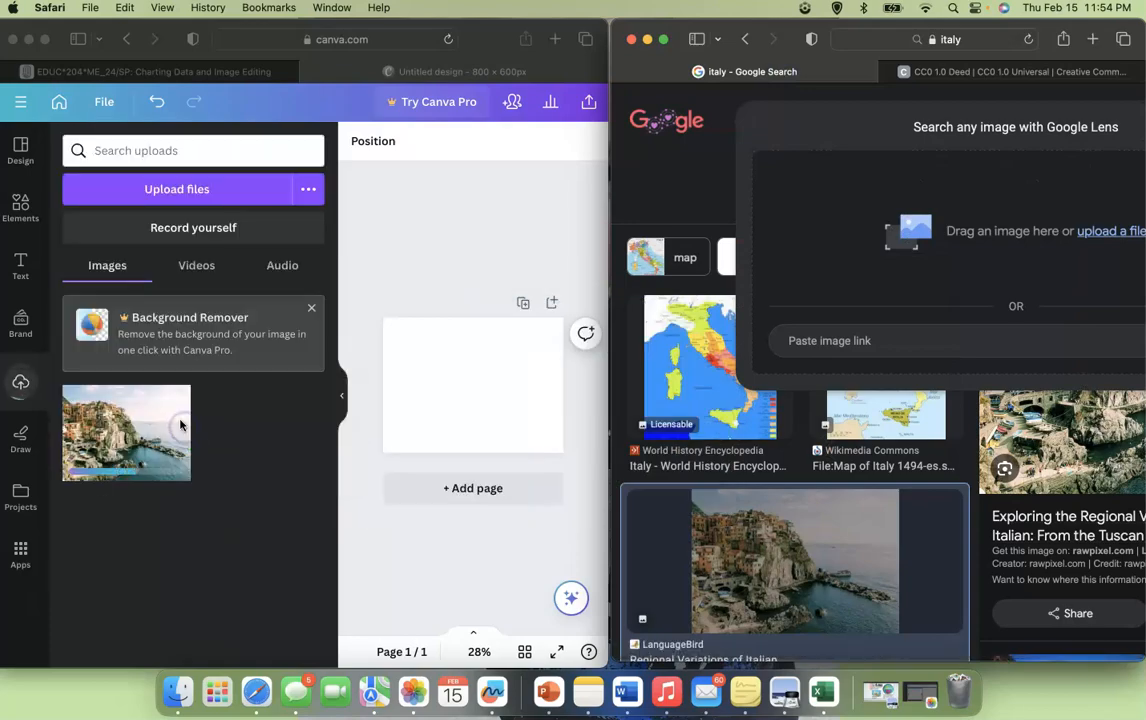
- Add the uploaded photo to the page and stretch its corners to fill the whole 800 × 600 page
click(48, 39)
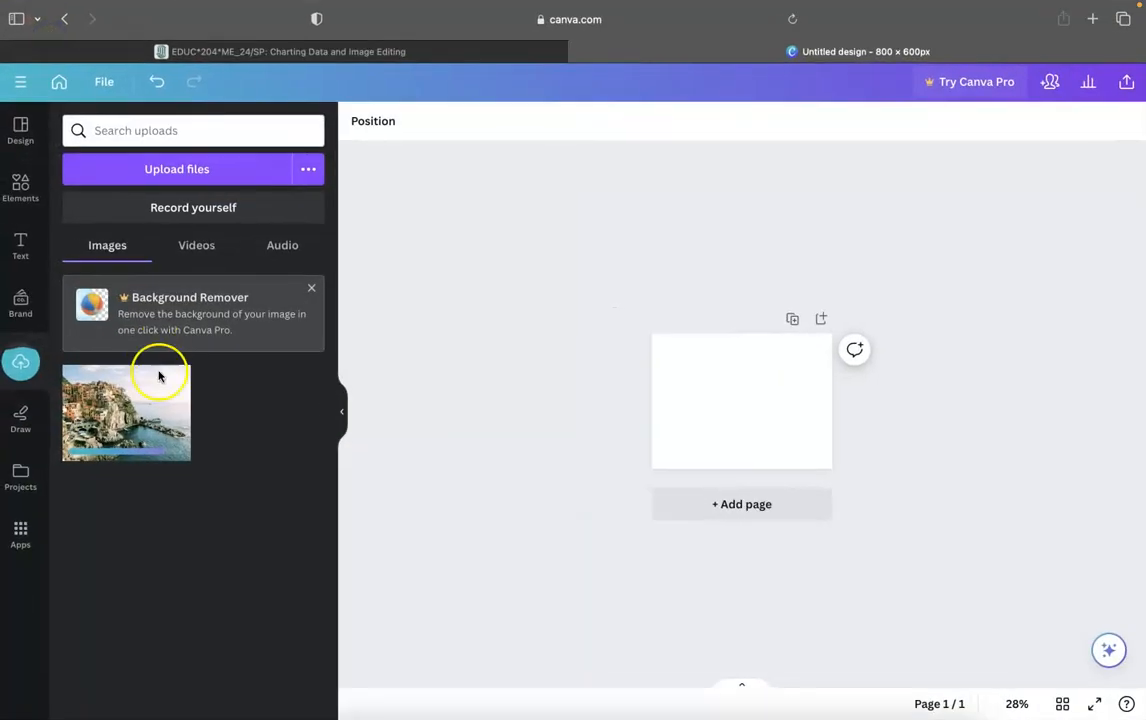
click(152, 405)
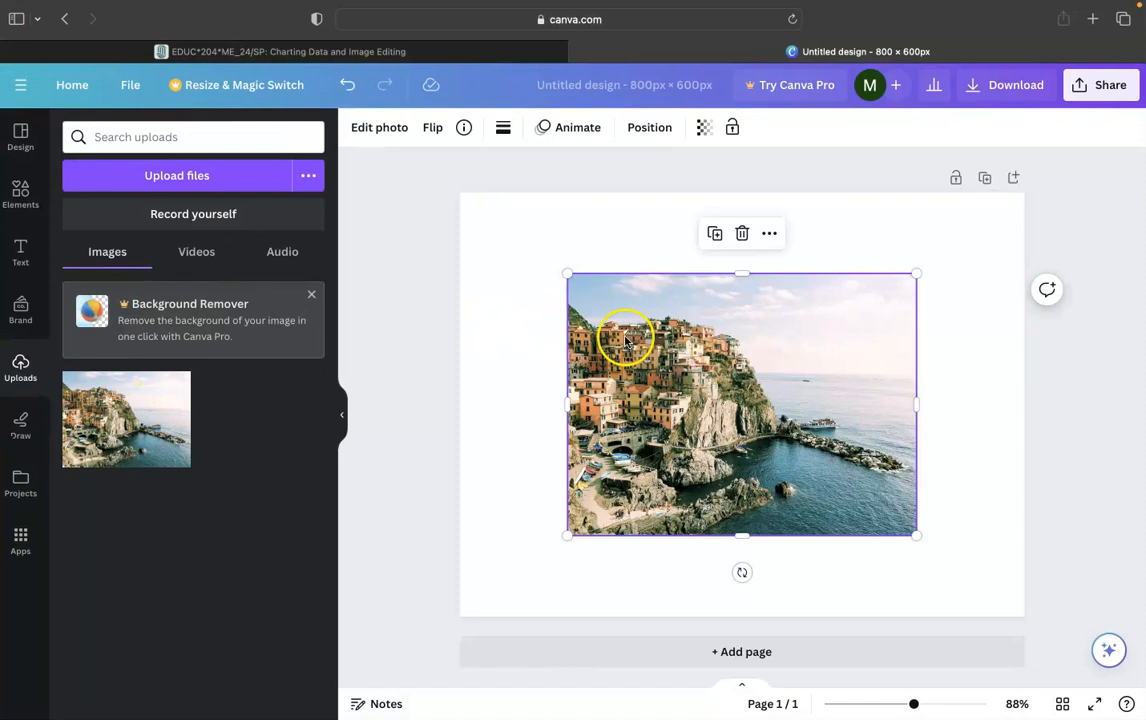
drag(567, 271, 460, 201)
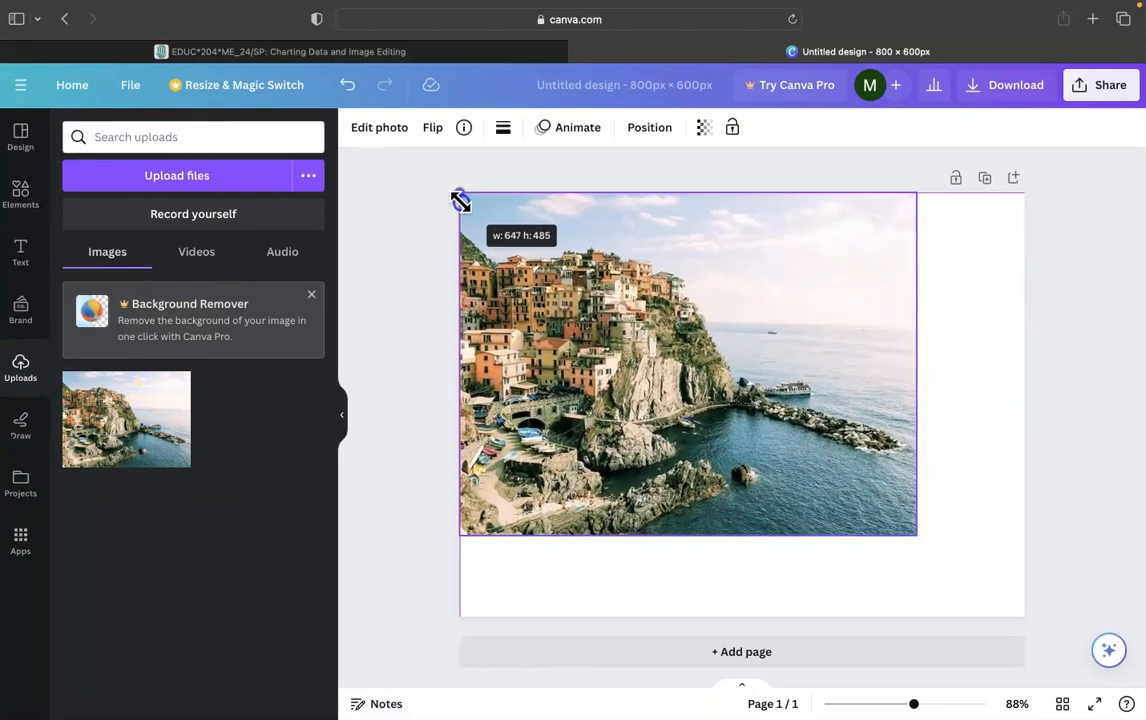
drag(914, 532, 1024, 617)
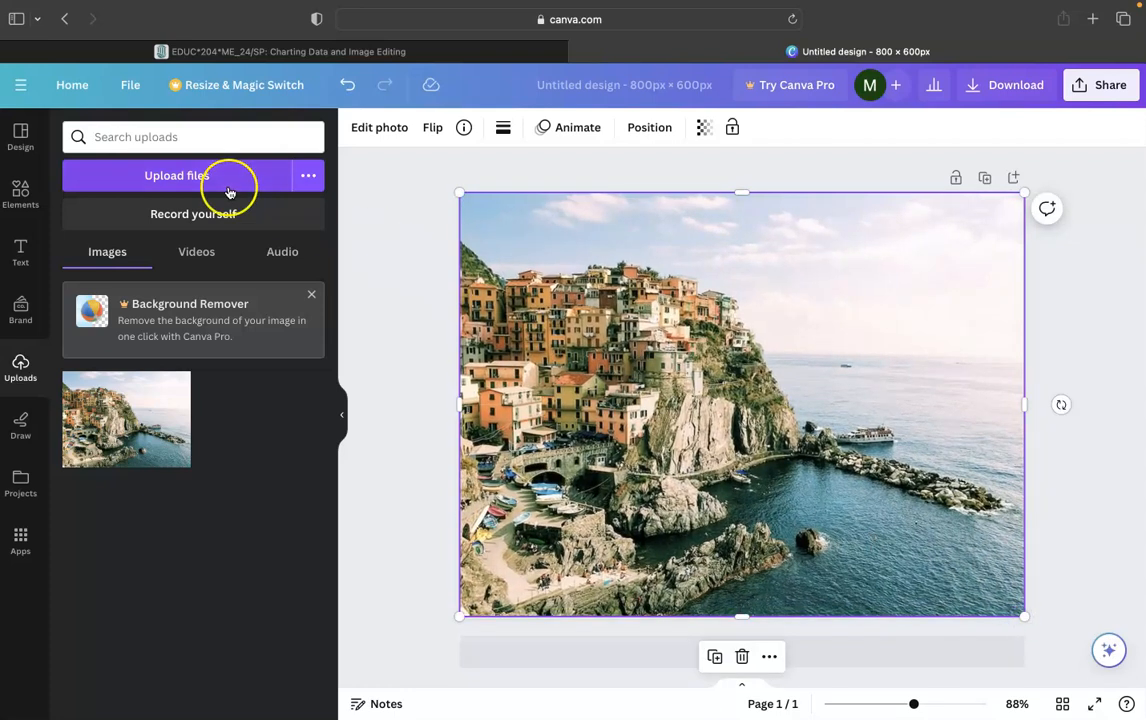
- Adjust the photo's temperature to 68 and its brightness to -44
click(392, 140)
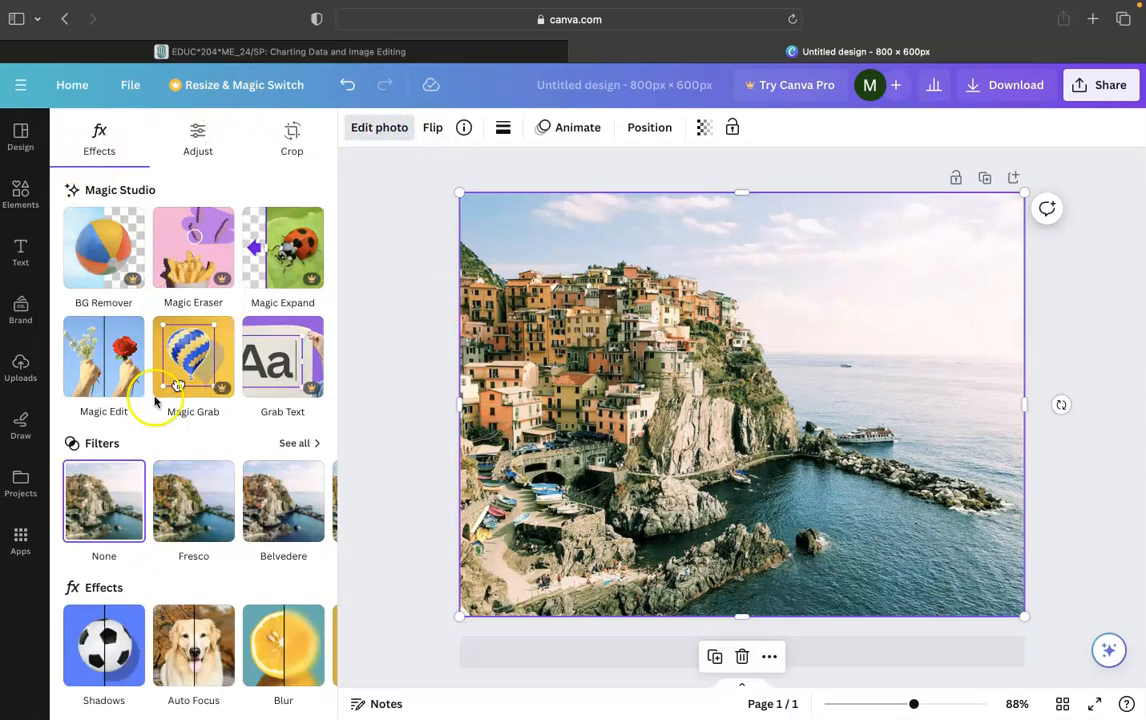
click(201, 140)
scroll(156, 362, down, 5)
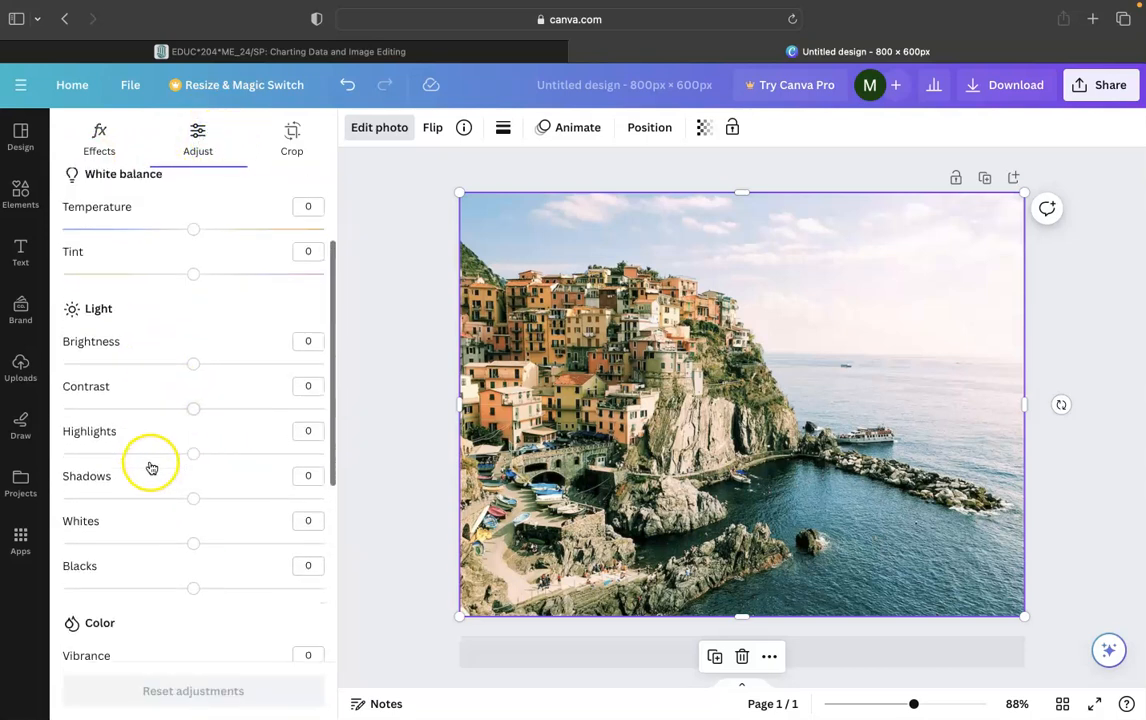
scroll(136, 333, down, 3)
scroll(135, 337, down, 2)
scroll(136, 336, down, 3)
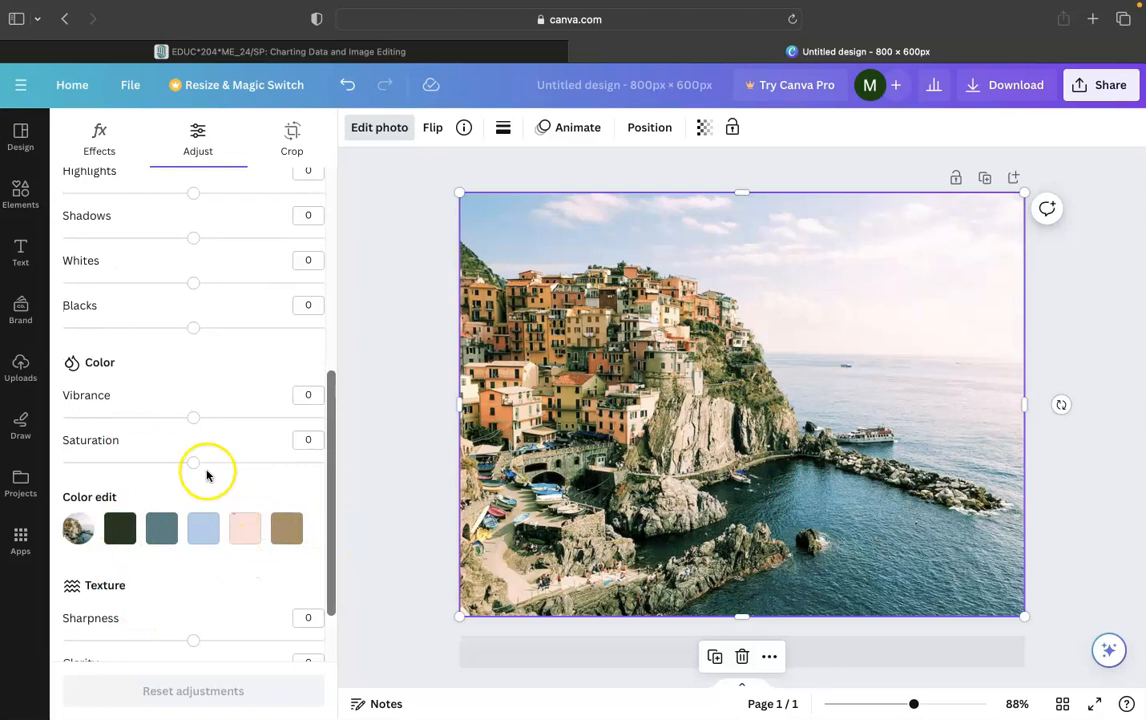
scroll(204, 472, up, 12)
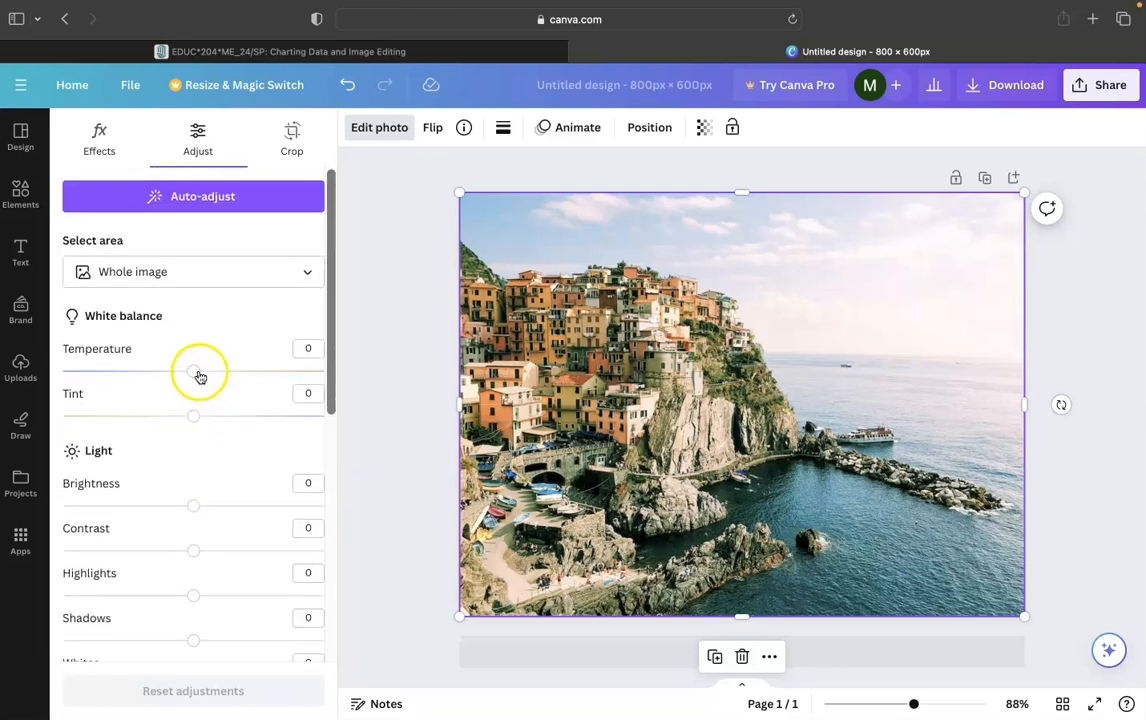
drag(198, 375, 201, 374)
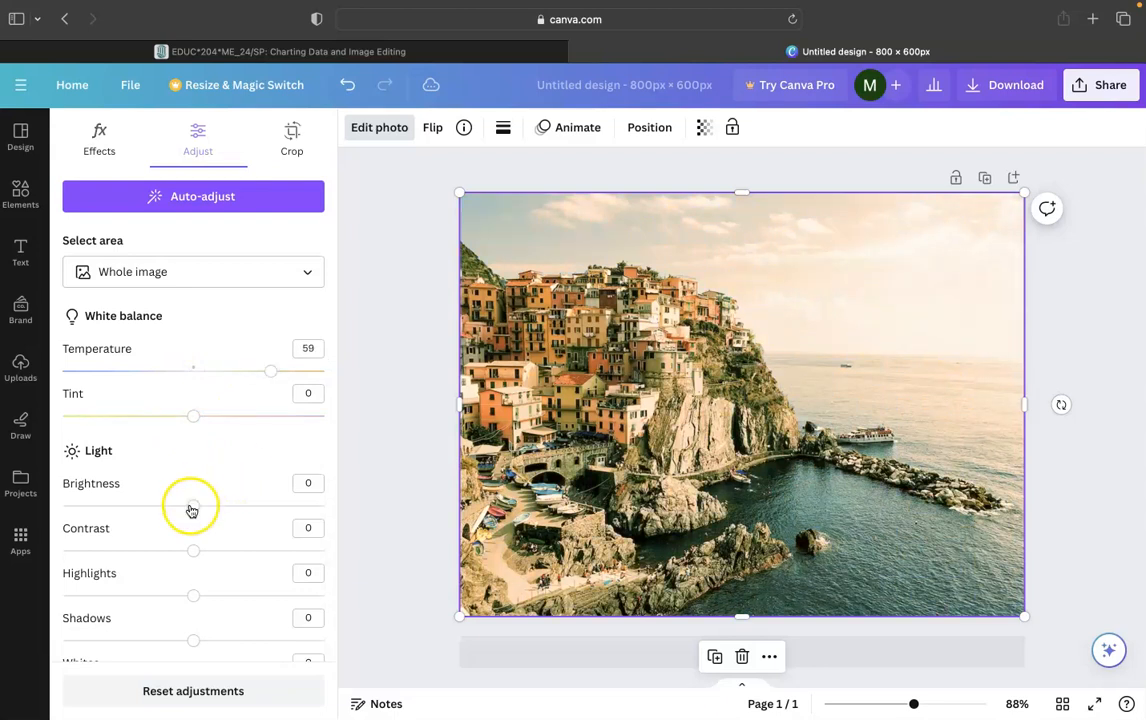
drag(184, 509, 147, 510)
click(272, 373)
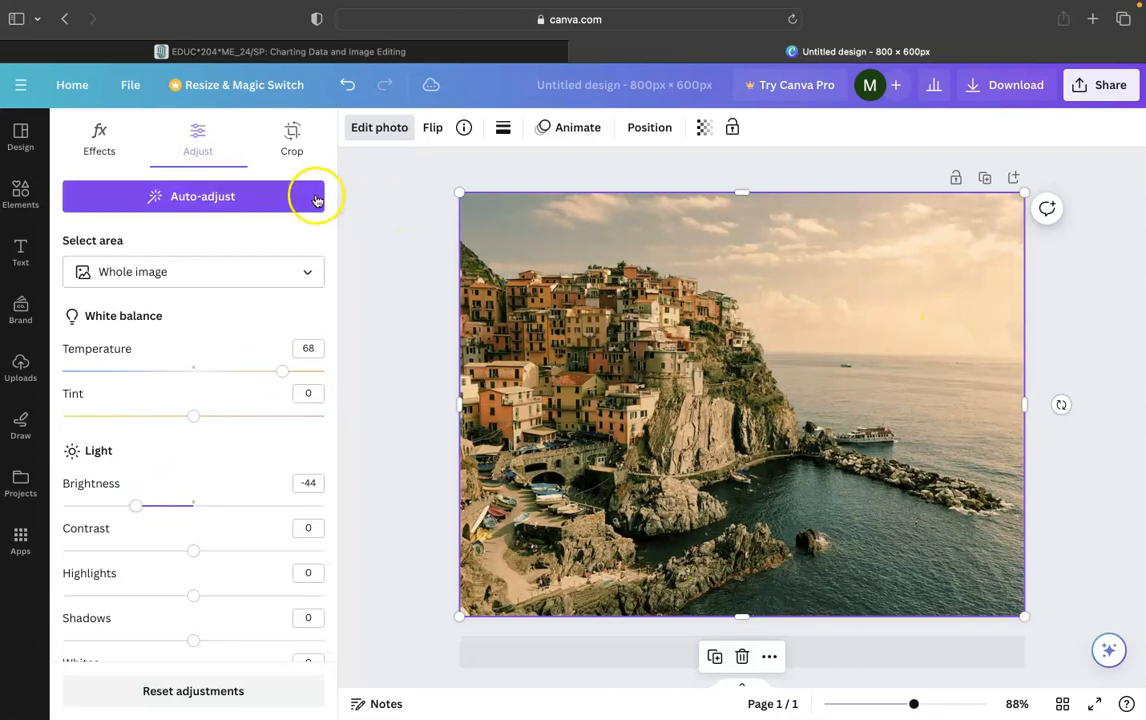
- Rotate the photo by -1.1 degrees in the crop settings
click(290, 141)
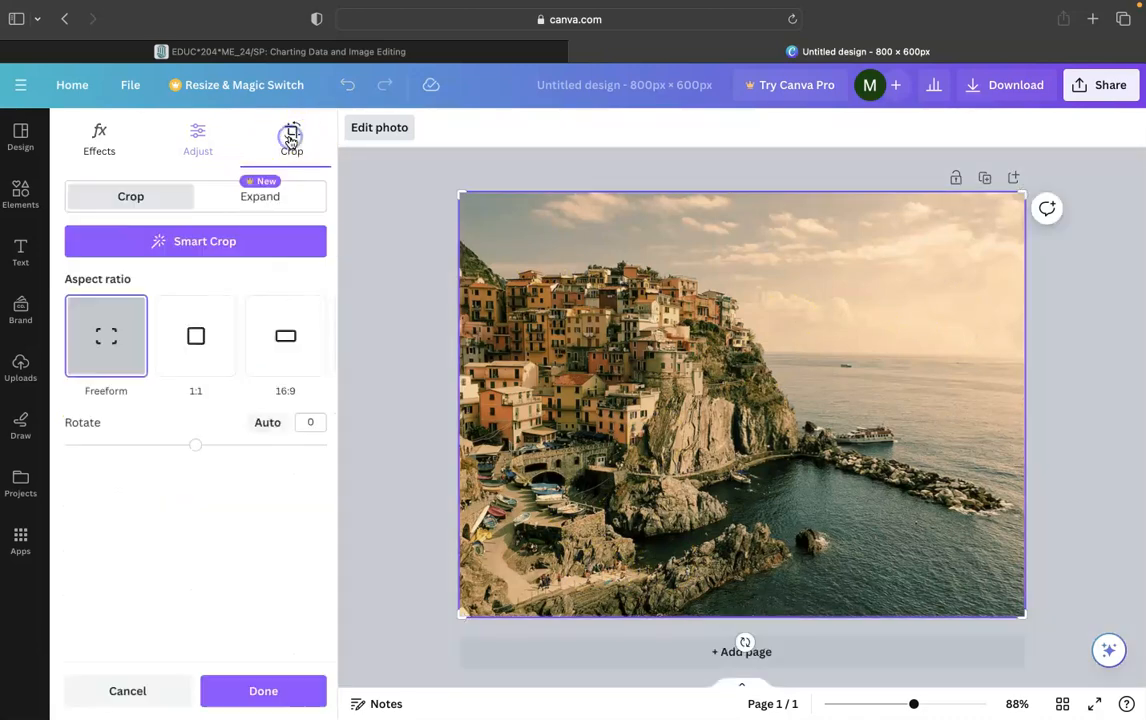
scroll(153, 350, right, 2)
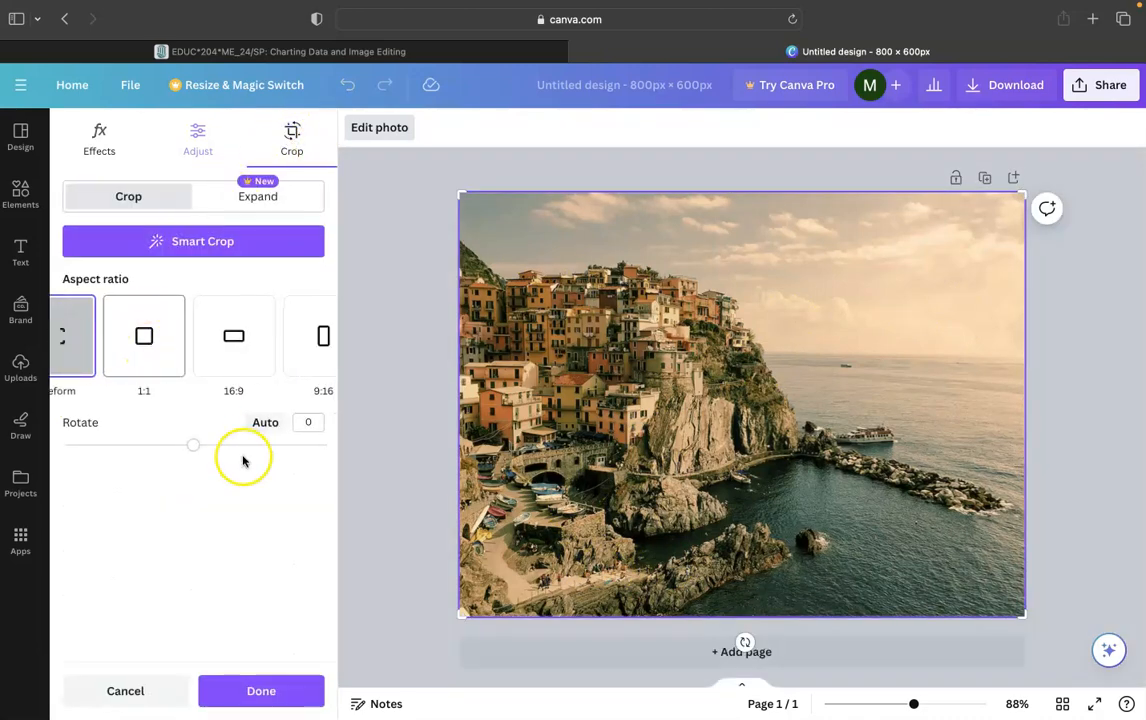
mouse_move(195, 444)
mouse_down()
mouse_move(243, 443)
mouse_move(155, 447)
mouse_move(195, 450)
mouse_up()
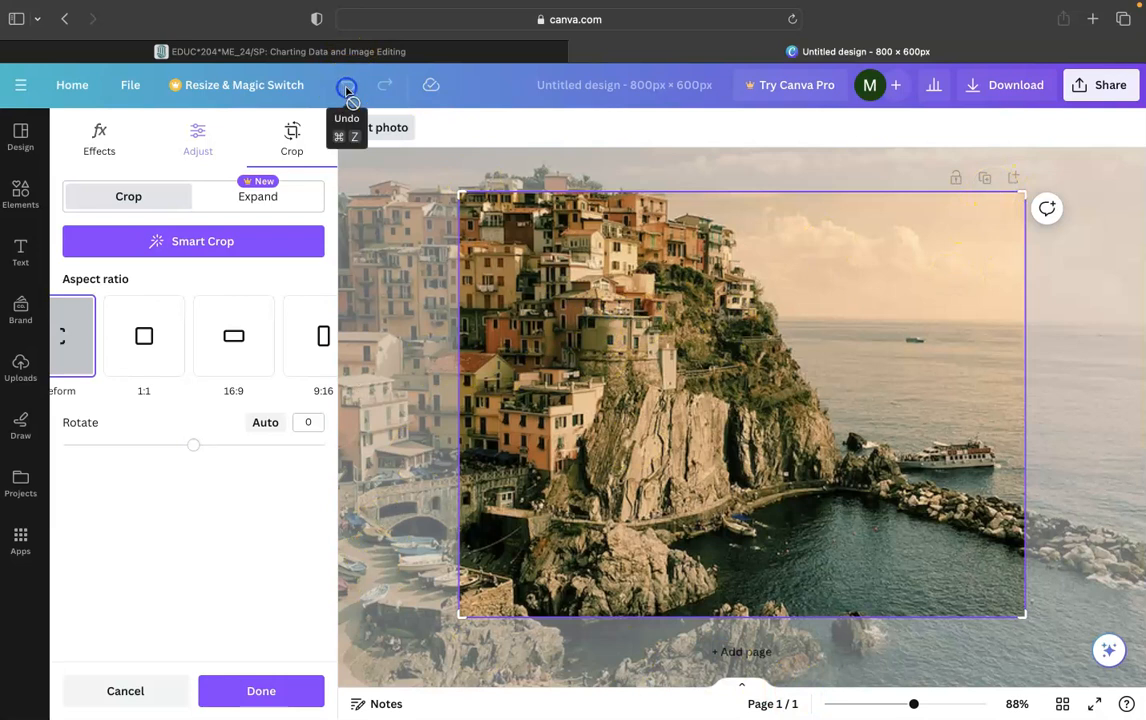
click(190, 243)
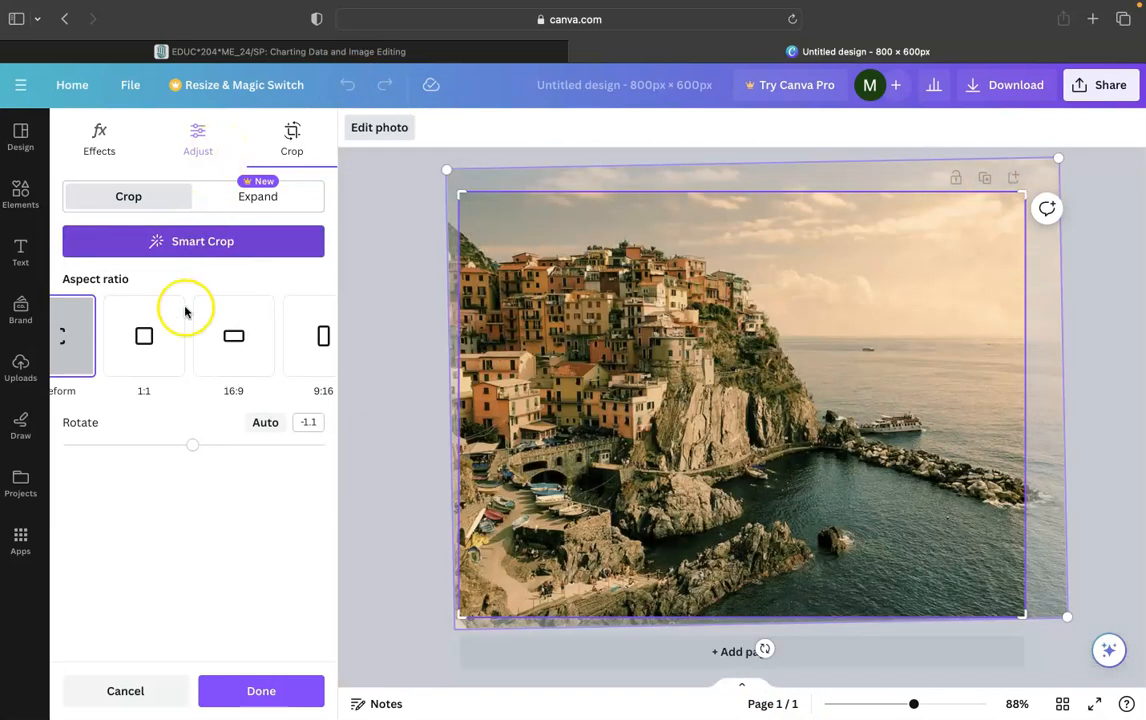
- Crop the photo to a 1:1 square around the cliffside village, apply the crop and reposition it on the page
click(160, 348)
drag(664, 432, 845, 394)
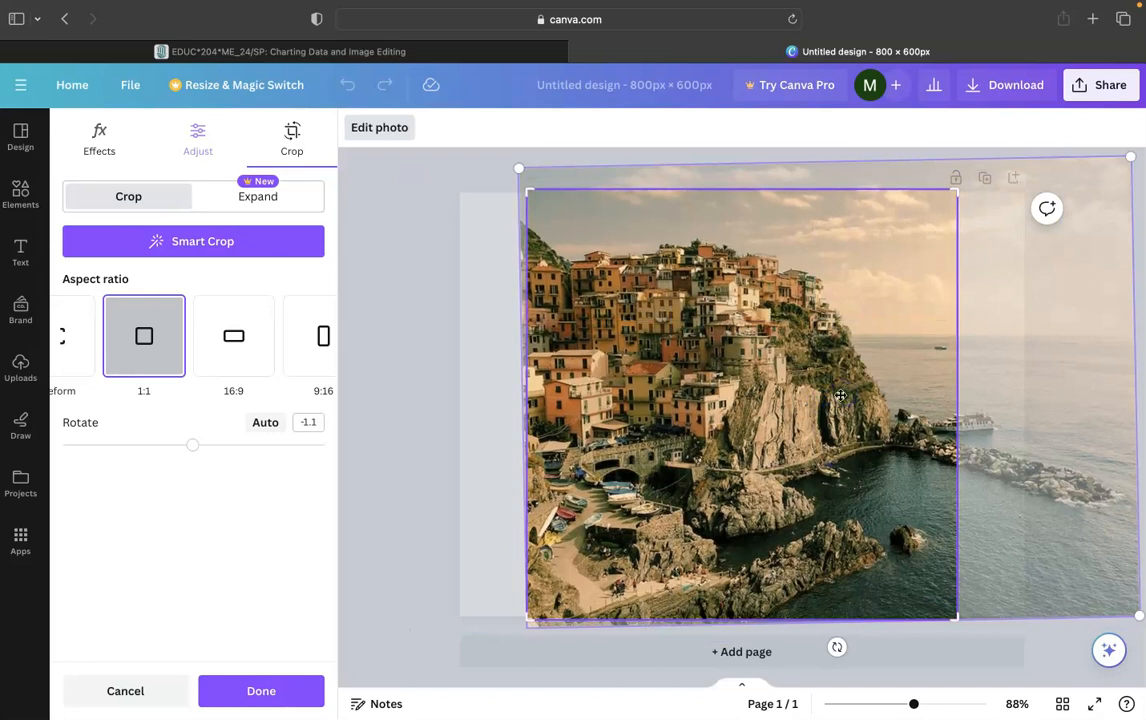
drag(963, 621, 883, 545)
drag(796, 461, 806, 398)
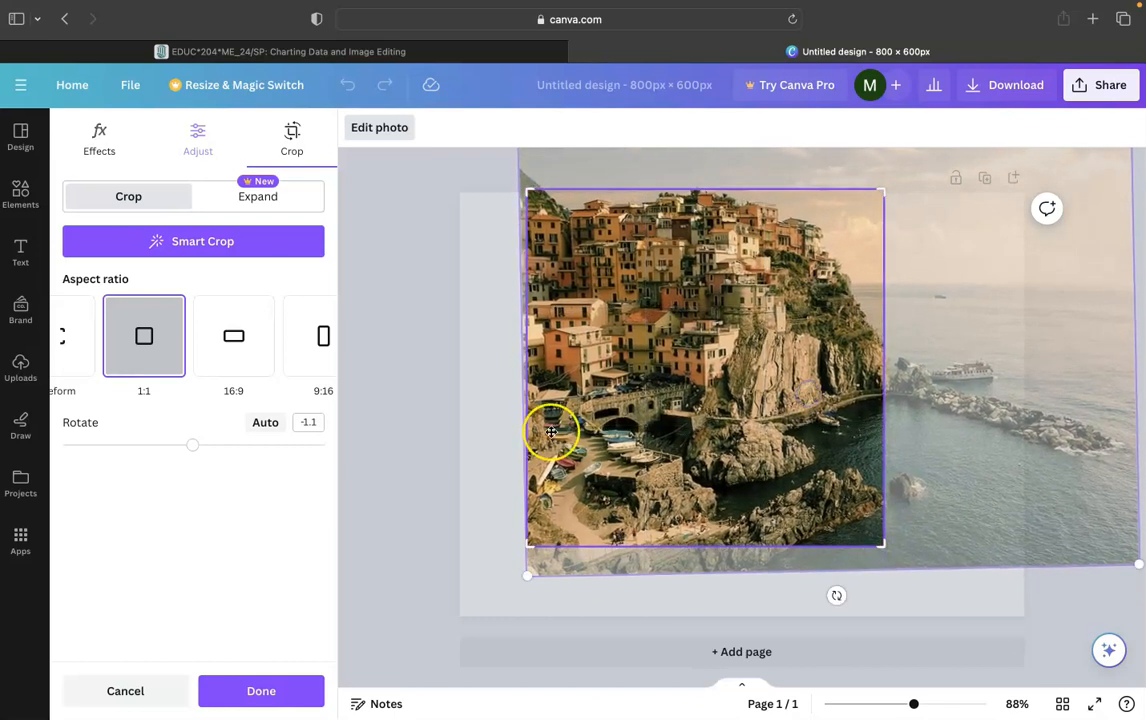
click(262, 691)
drag(720, 403, 742, 425)
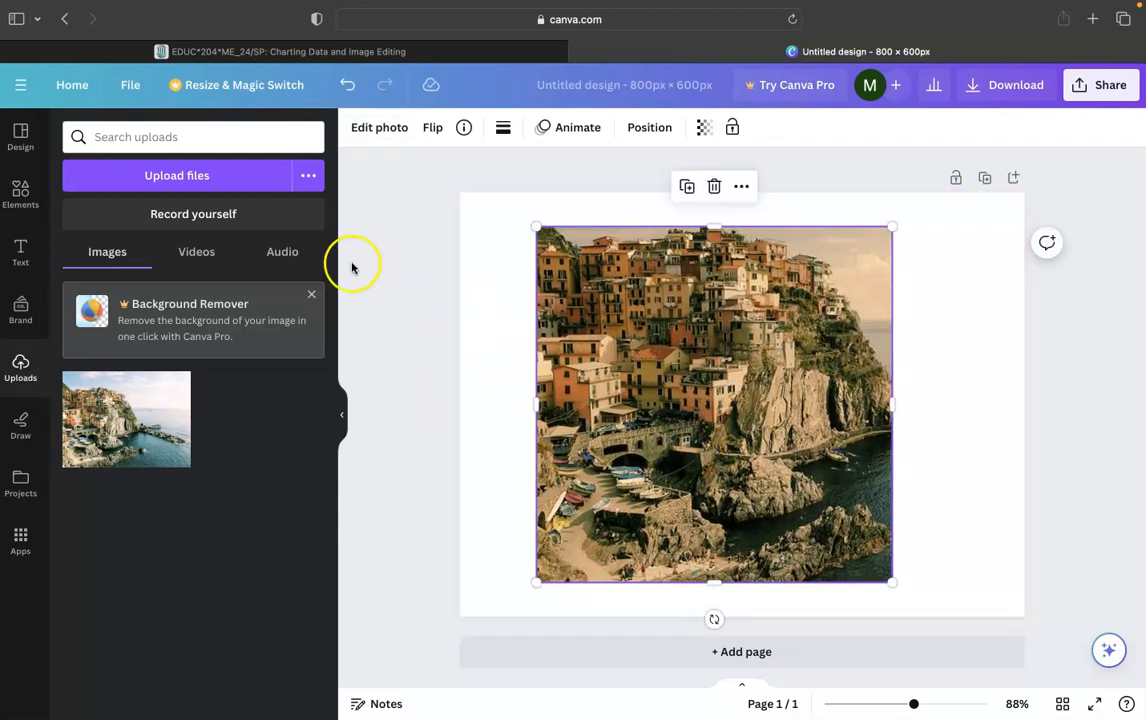
- Try the BG Remover effect on the photo
click(362, 128)
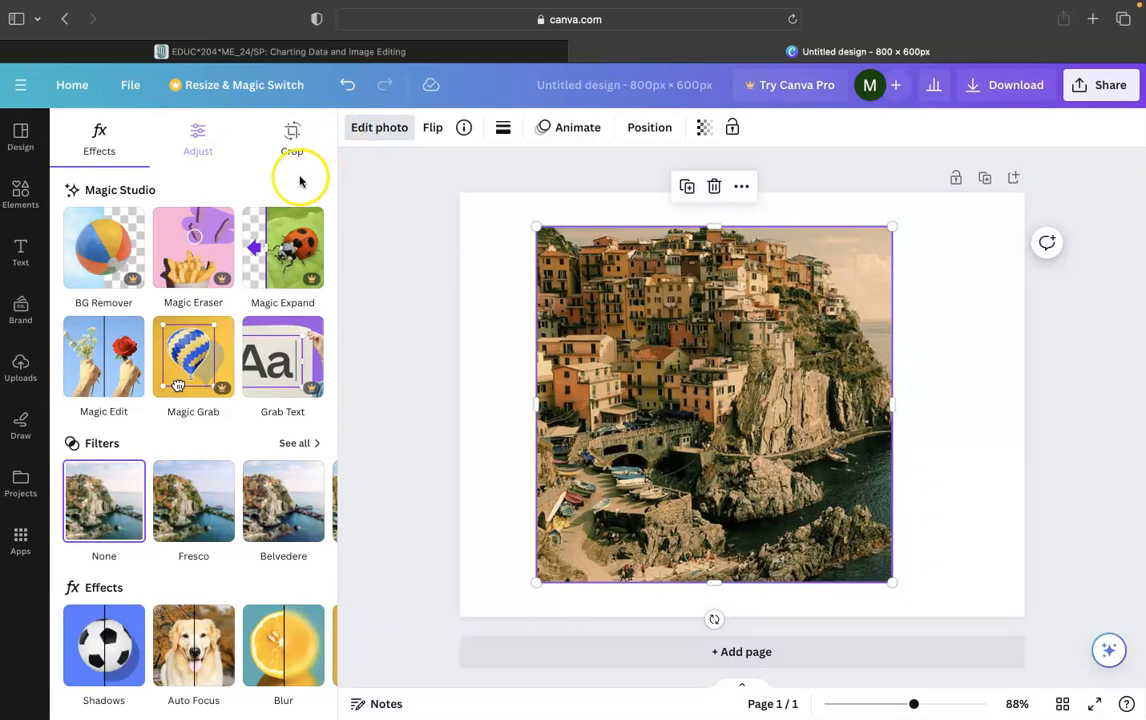
click(195, 247)
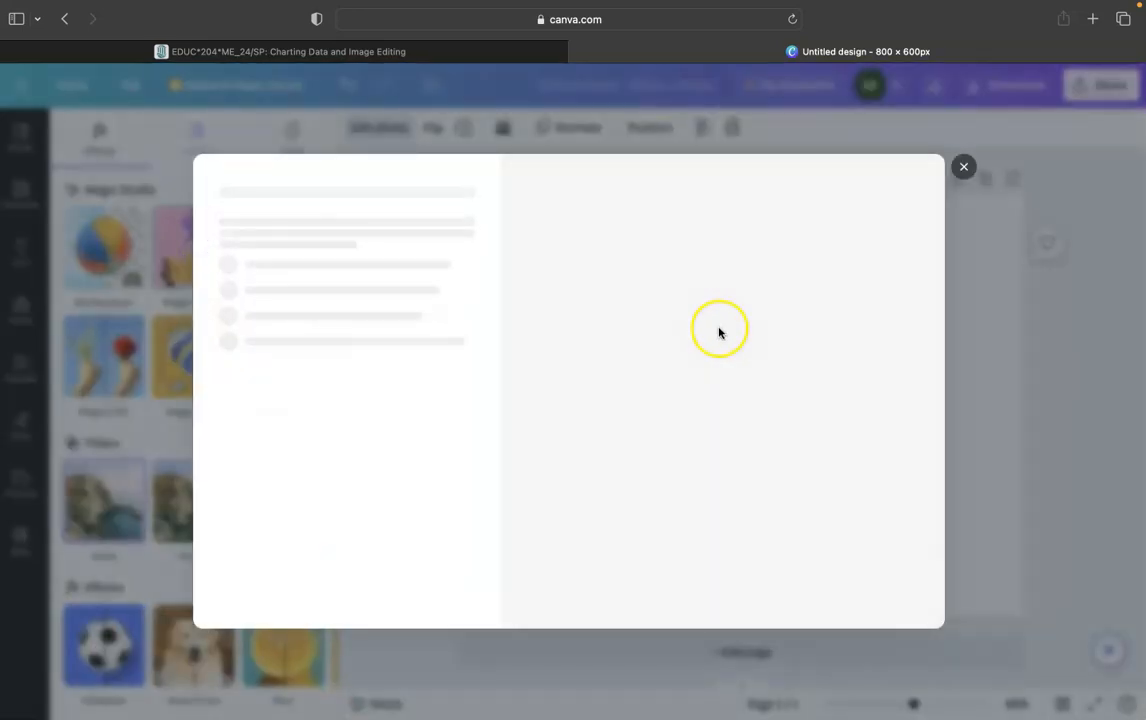
click(962, 168)
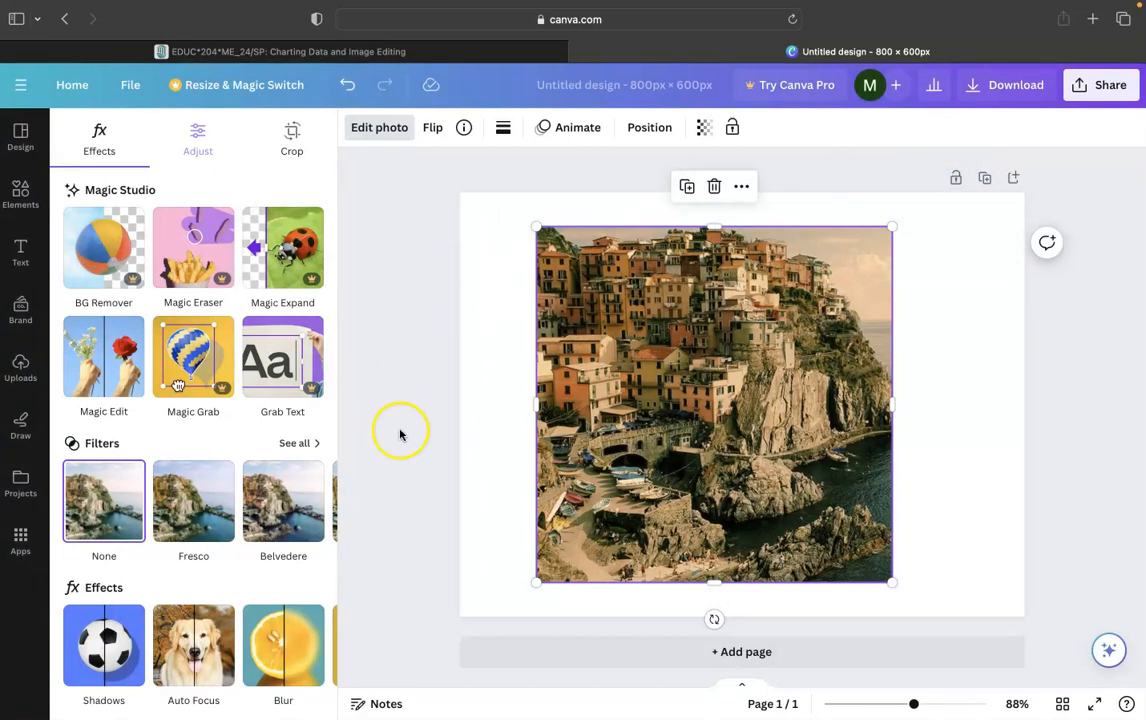
- Apply the Aero filter to the photo
scroll(305, 499, down, 2)
click(316, 463)
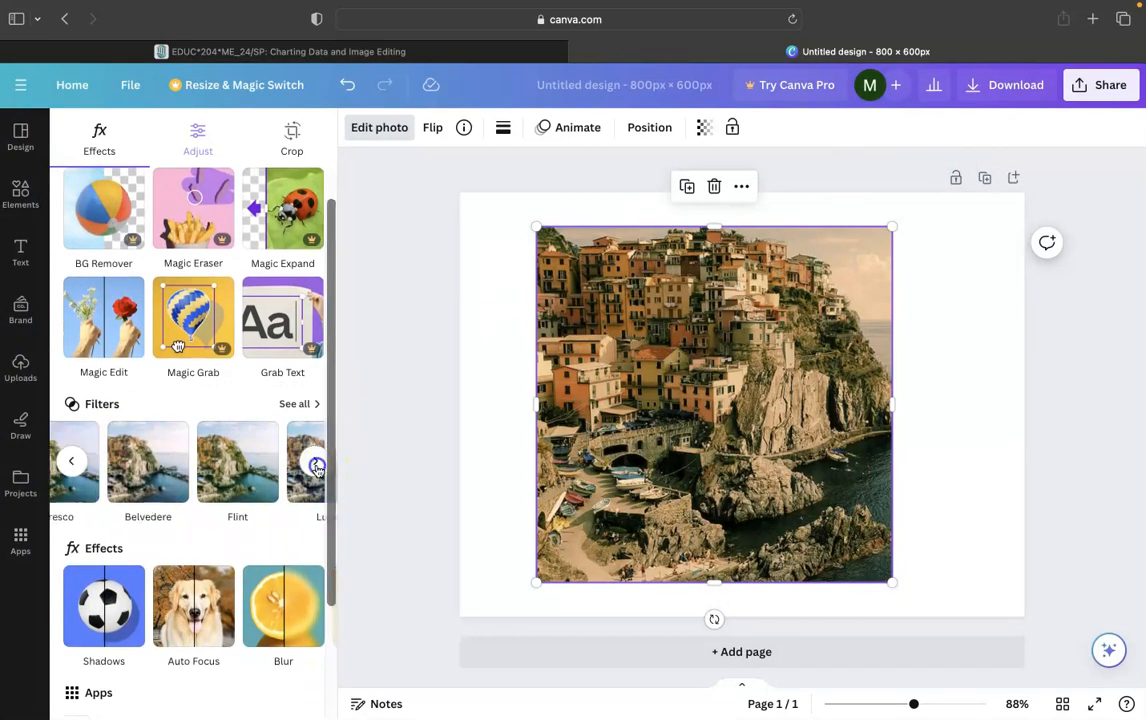
click(277, 486)
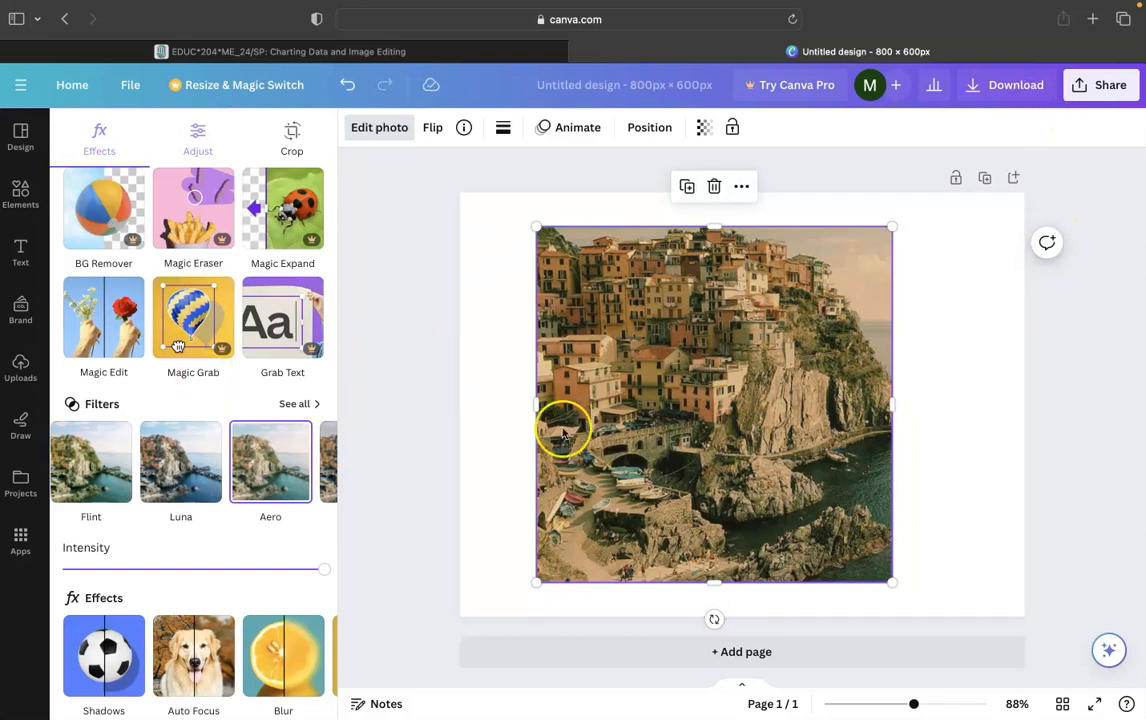
- Review the download file type options for the design
click(994, 87)
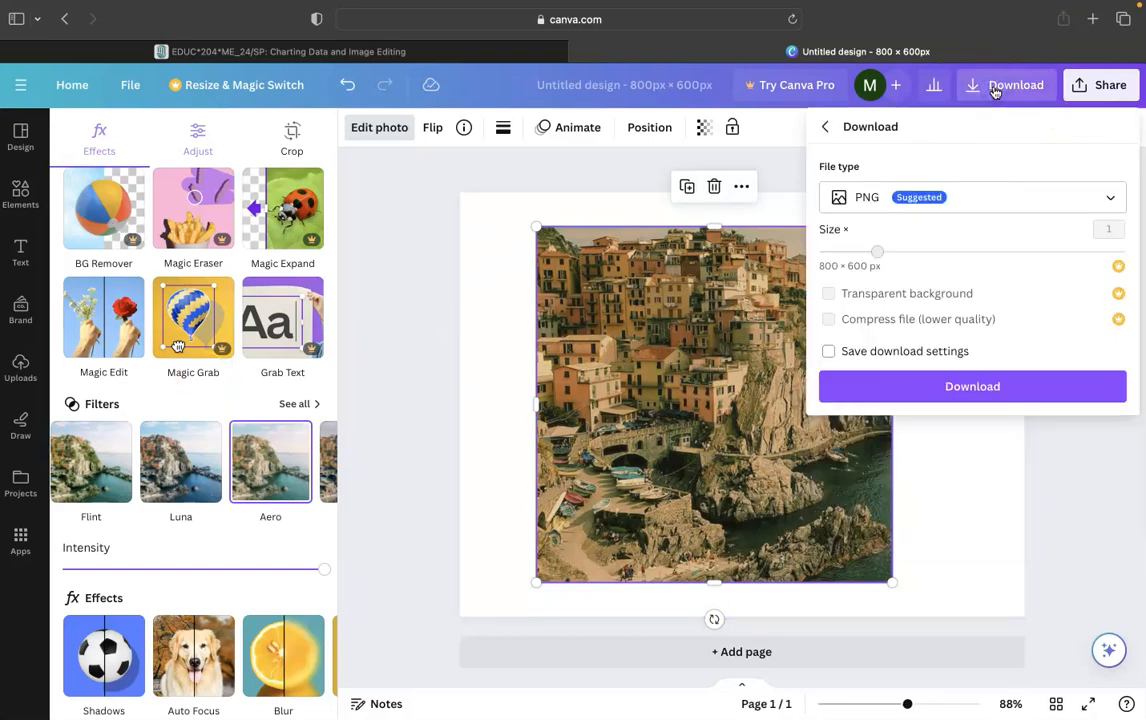
click(950, 188)
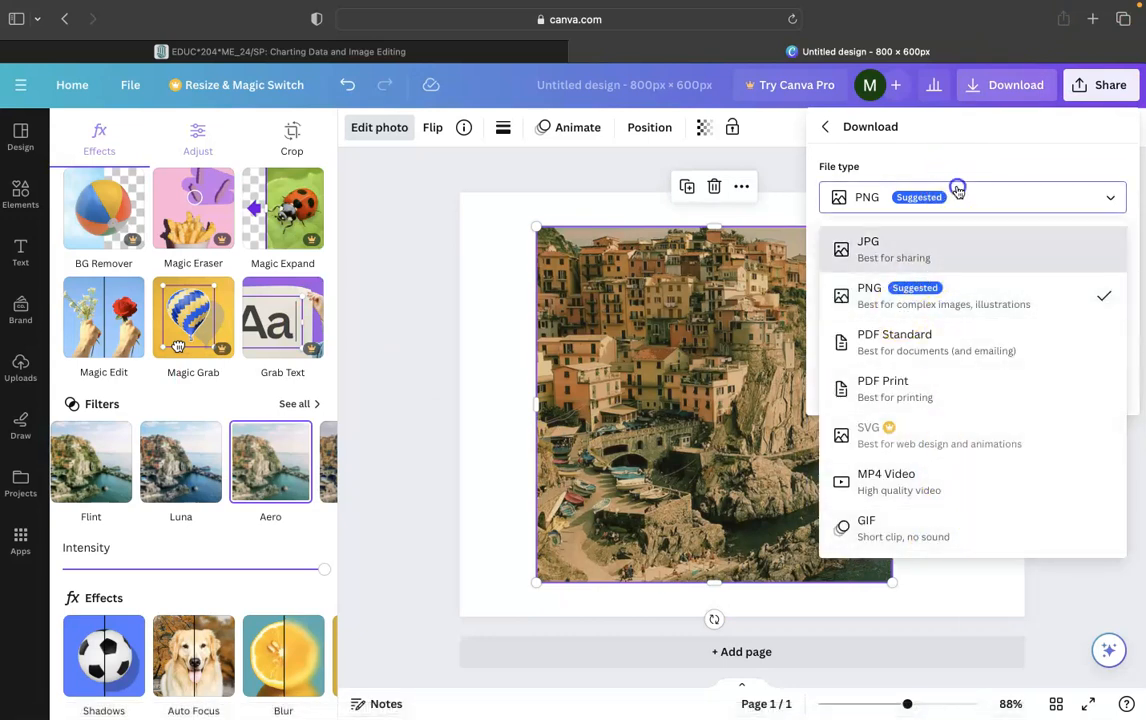
click(957, 190)
click(576, 263)
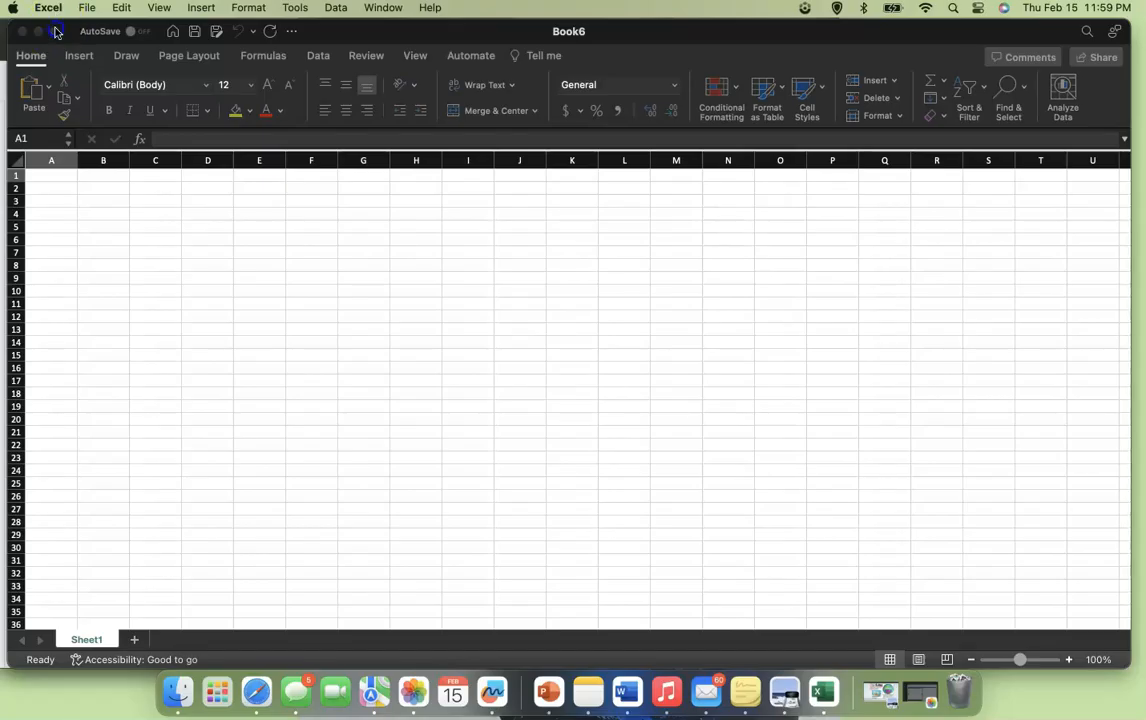
- Switch to Excel and enter blue, red and green in cells A1 to A3
click(55, 31)
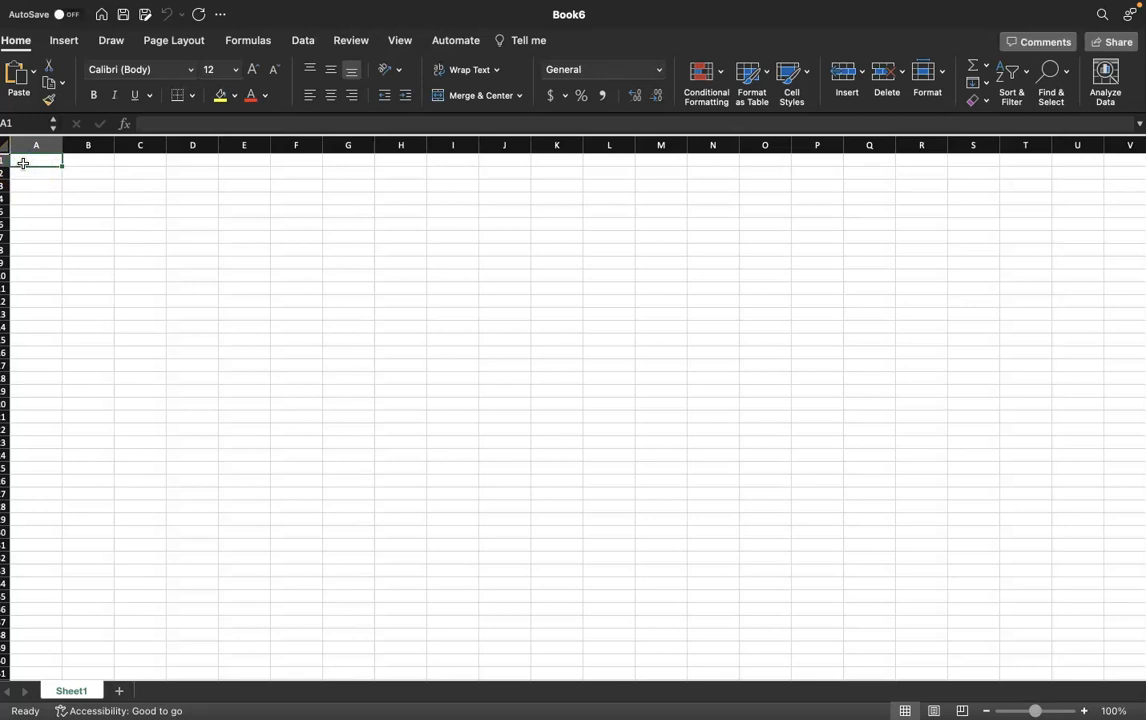
text(blue)
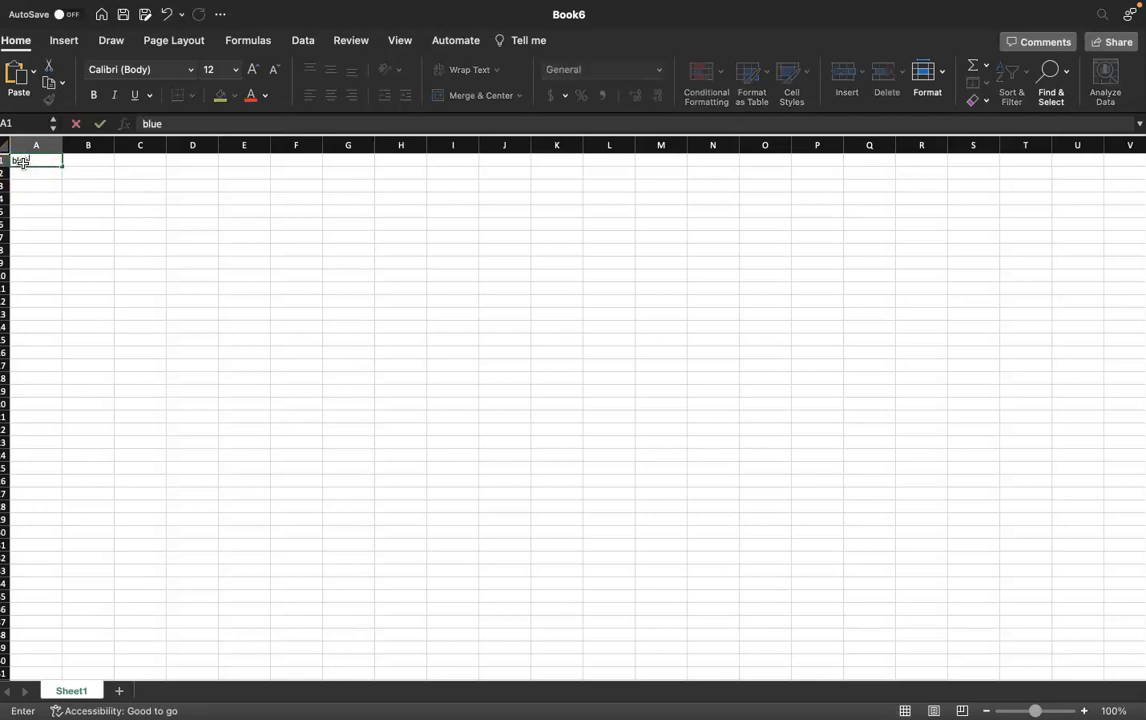
key(Return)
text(red)
key(Return)
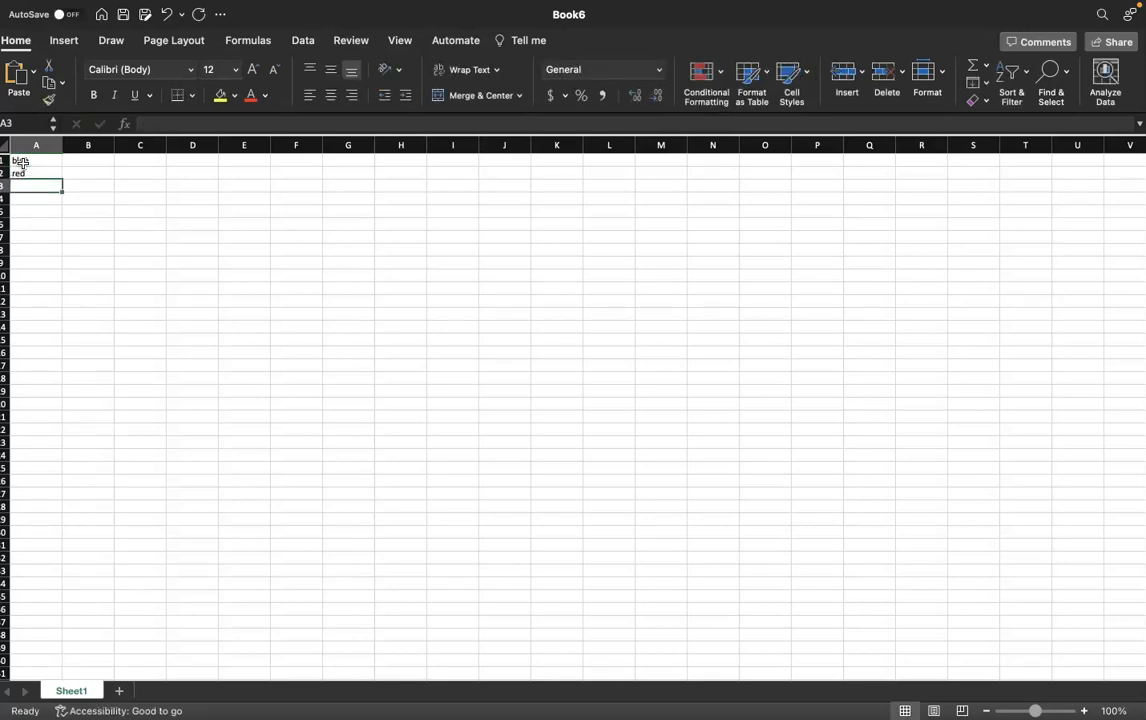
text(p)
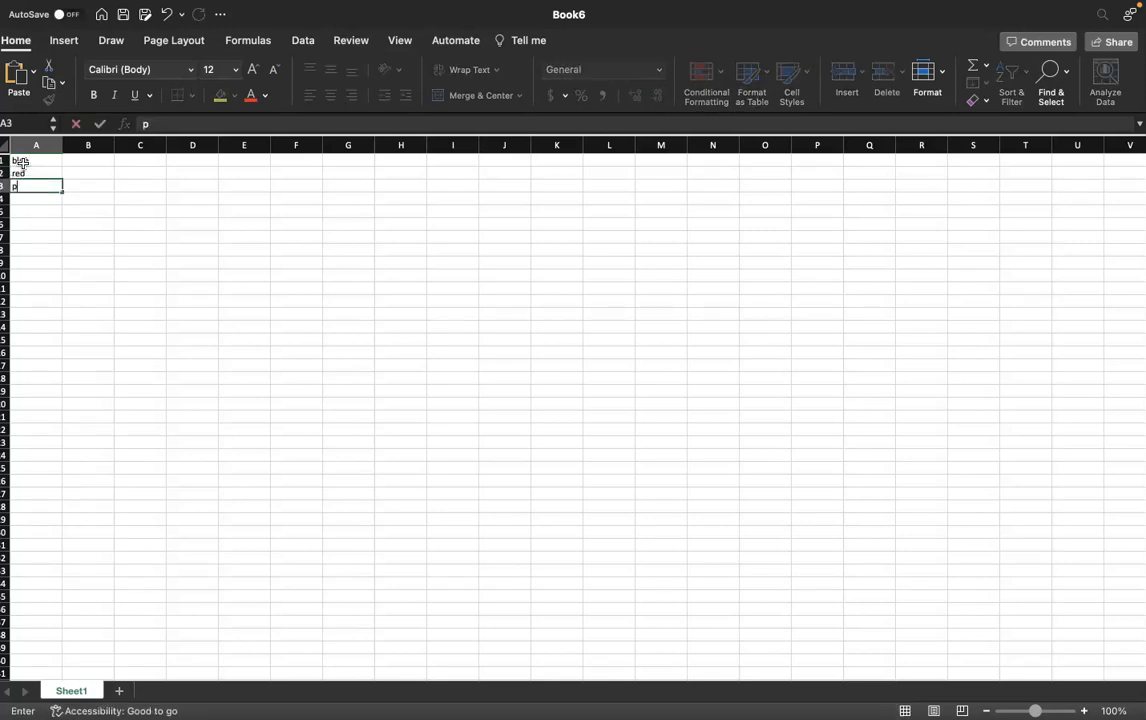
key(Return)
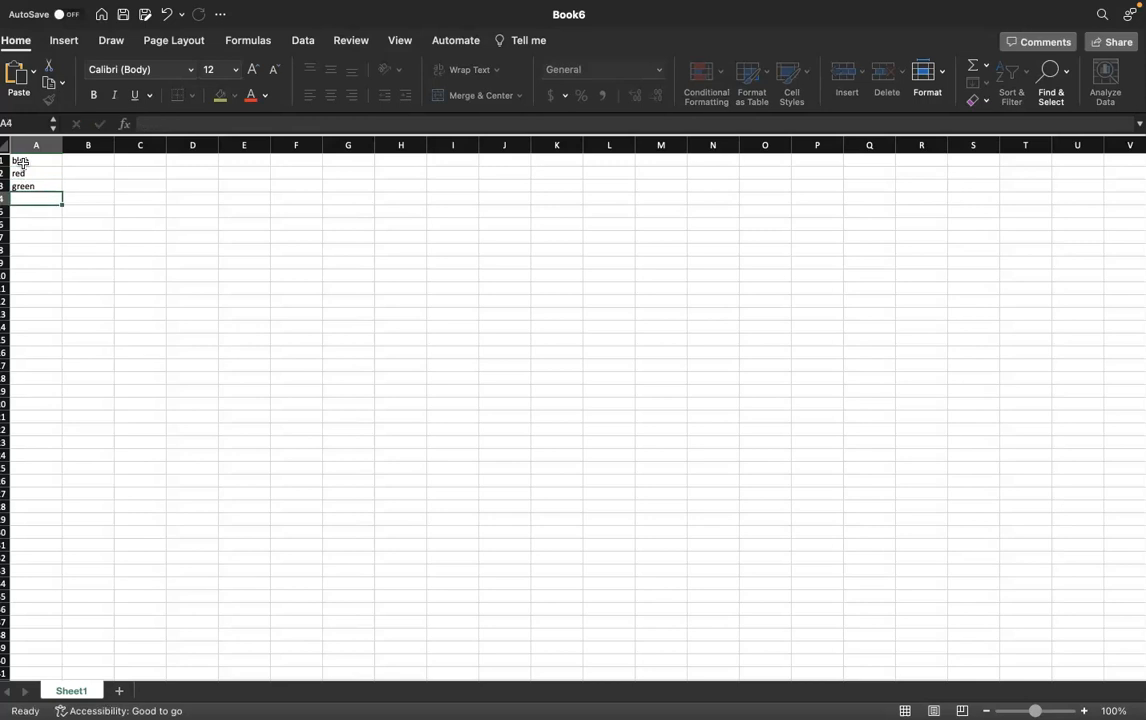
- Enter yellow and pink in cells A4 and A5
text(yellow)
key(Return)
text(pink)
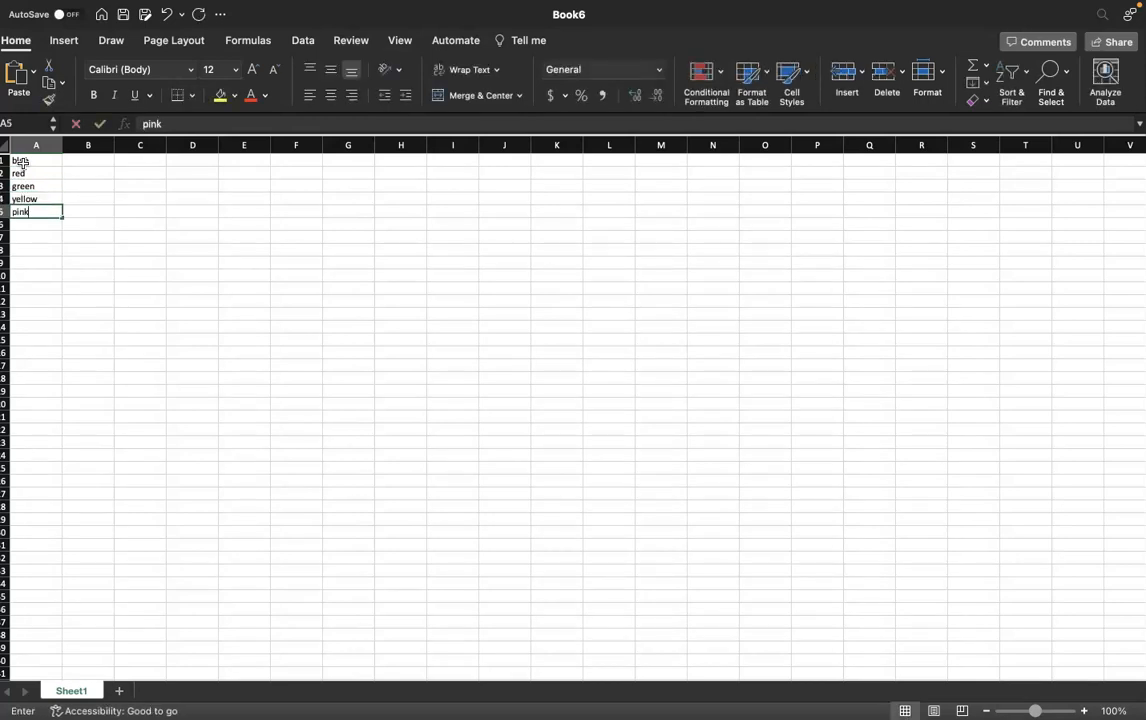
- Enter the counts 8, 5, 2, 4 and 9 in cells B1 to B5
click(78, 163)
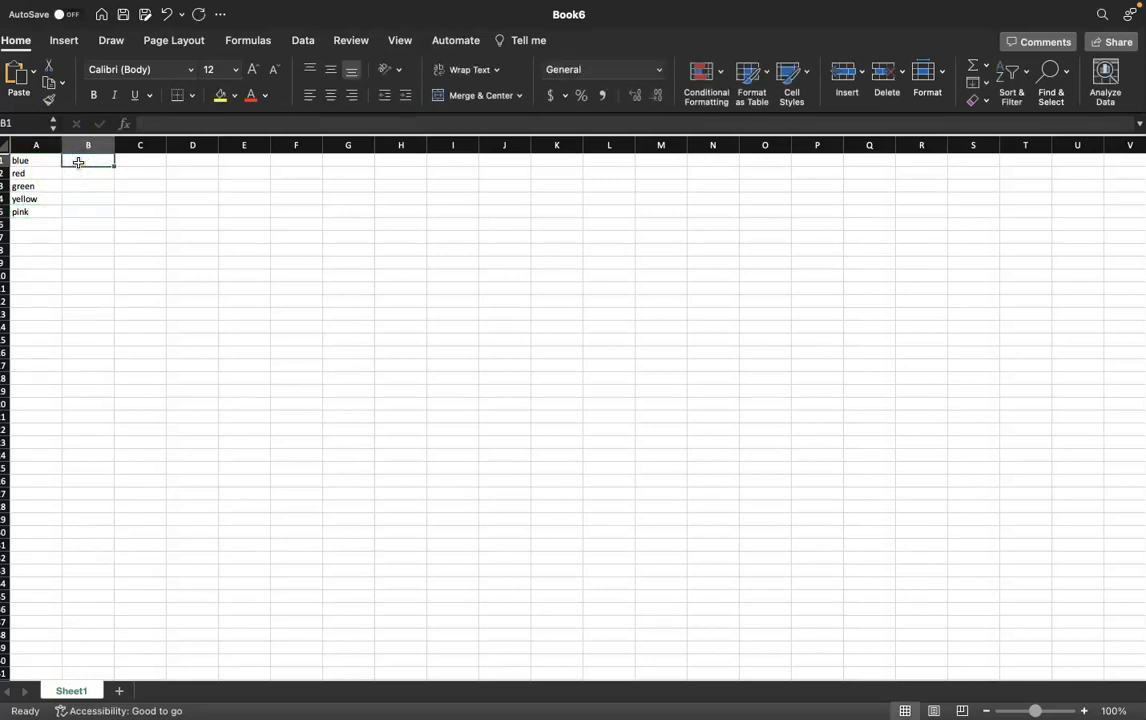
text(8)
key(Return)
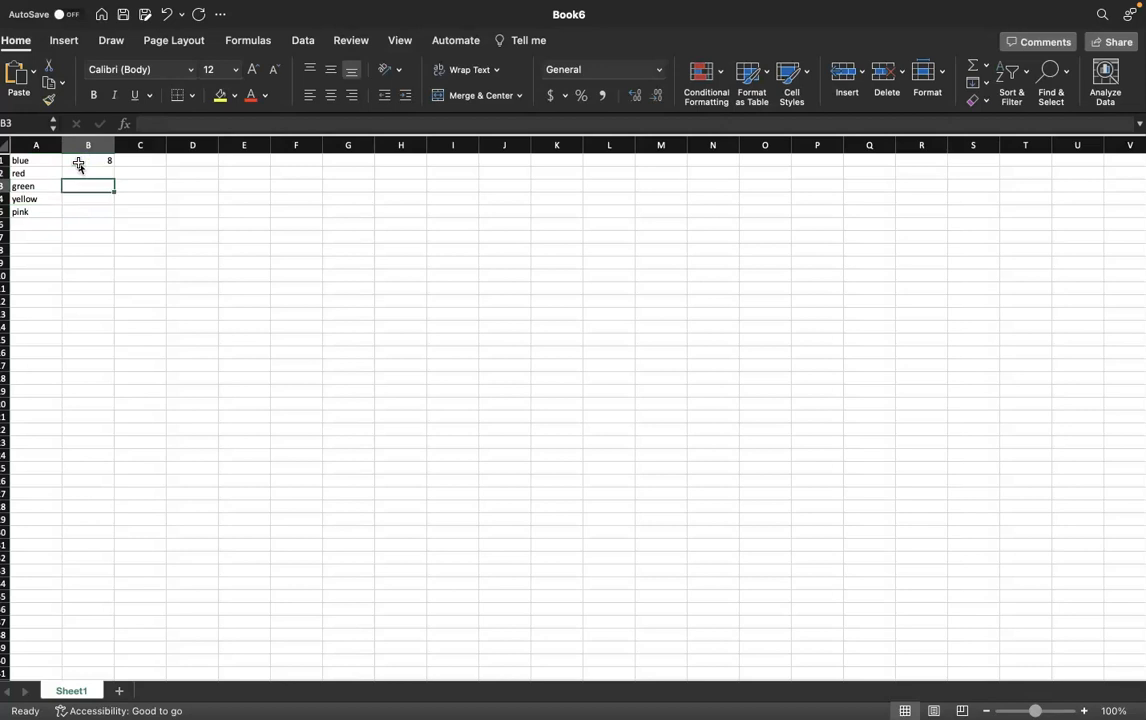
text(5)
key(Return)
key(Return)
text(4)
key(Return)
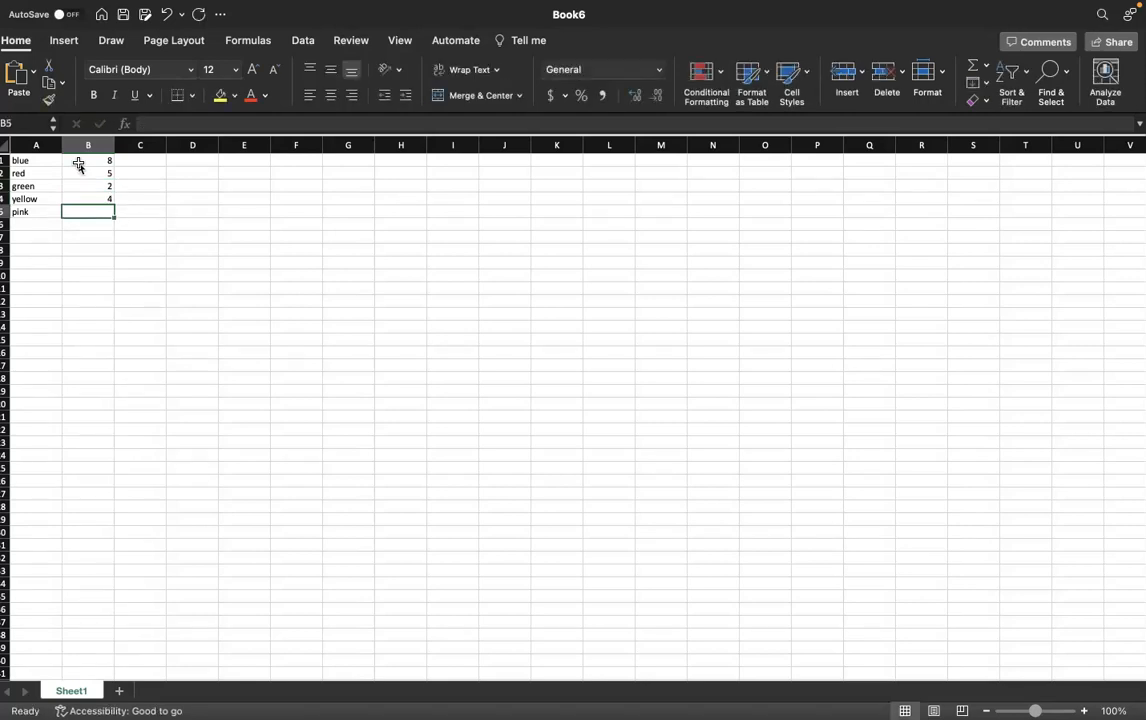
text(9)
key(Return)
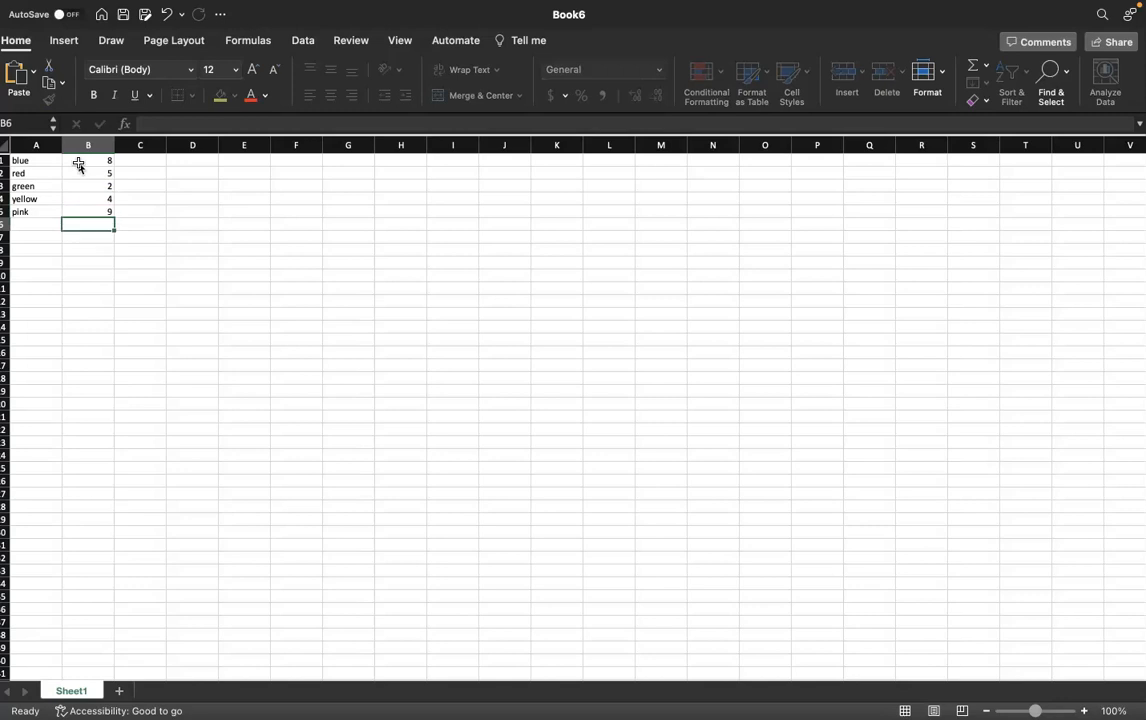
- Insert a recommended Clustered Column chart from the colour data
click(118, 222)
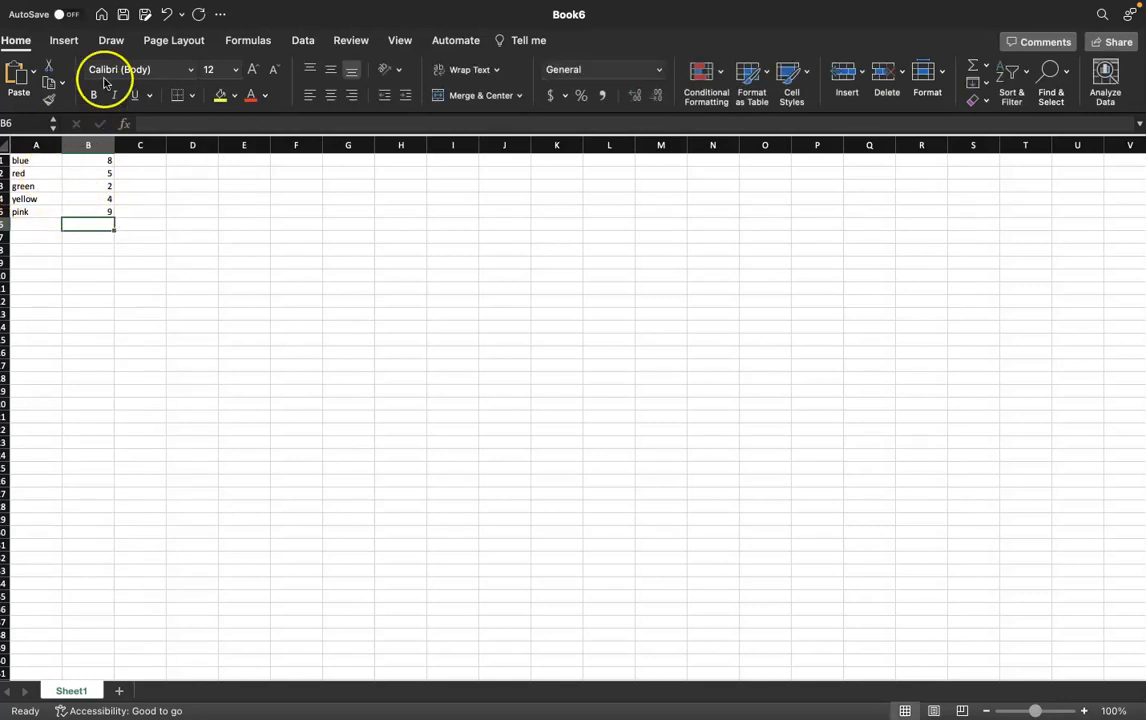
click(63, 40)
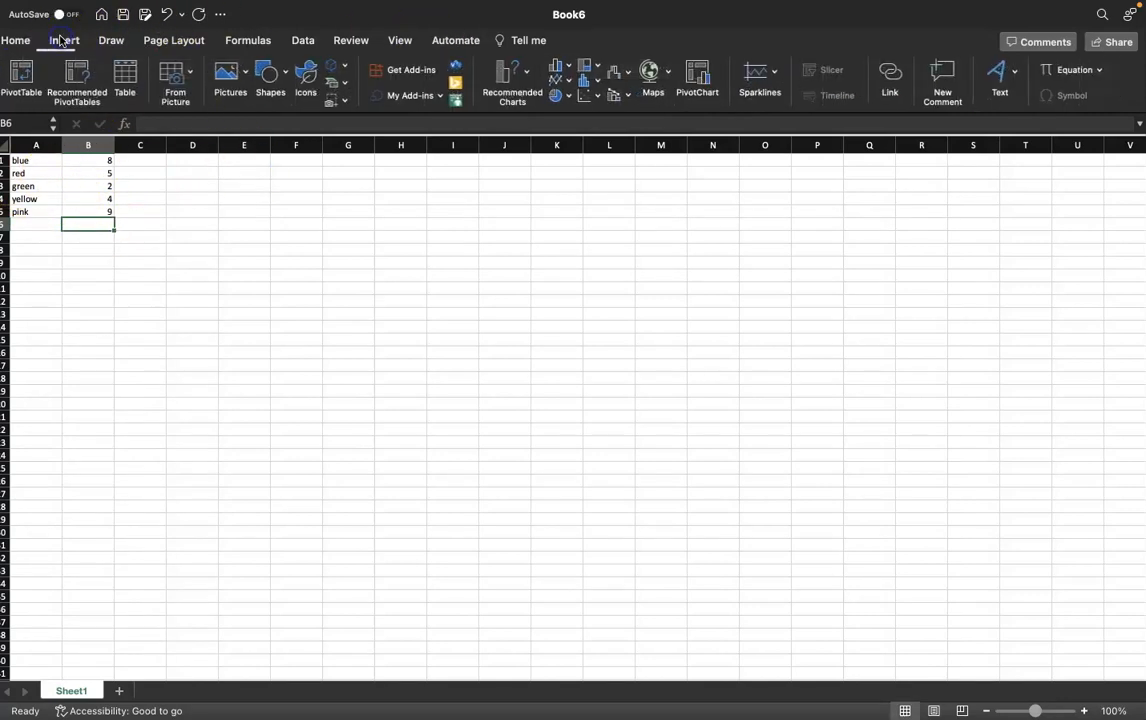
click(510, 72)
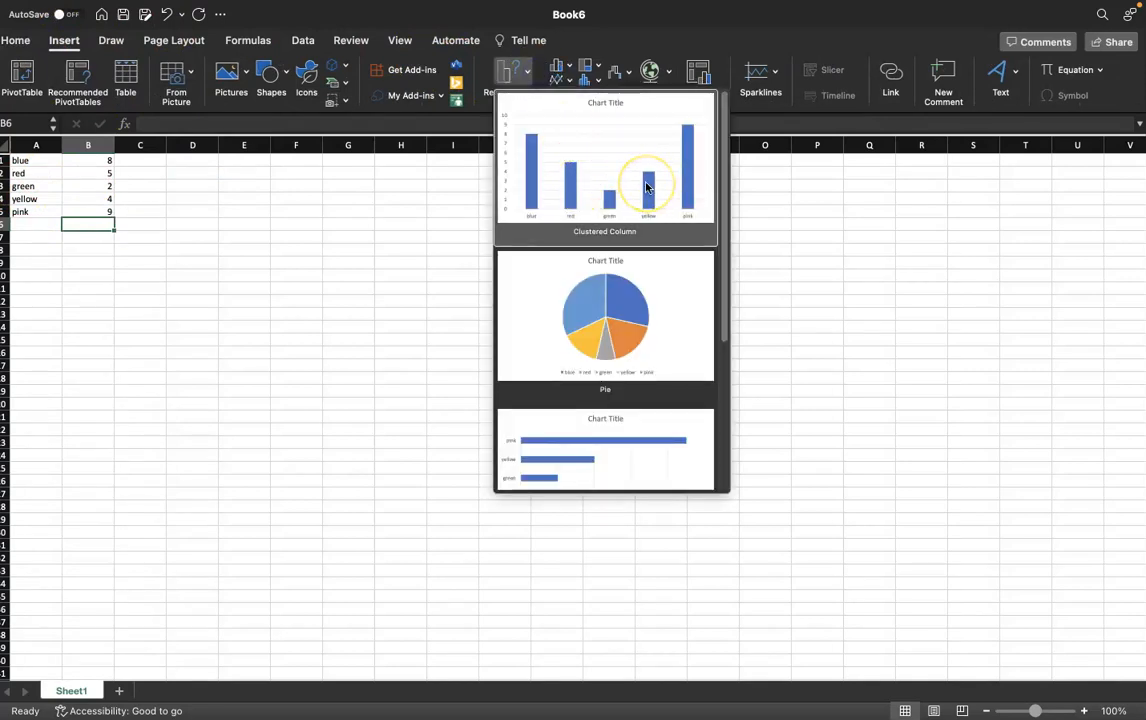
click(609, 137)
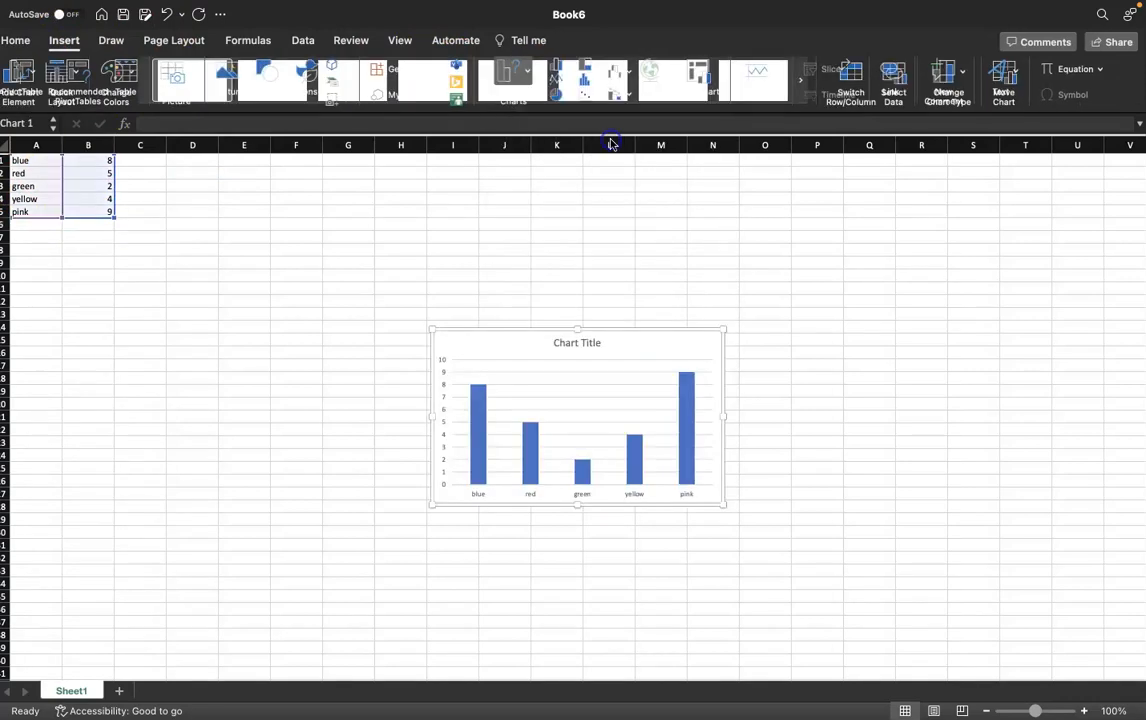
- Enlarge the chart and apply the quick layout Layout 8 with axis titles and legend
drag(431, 330, 301, 247)
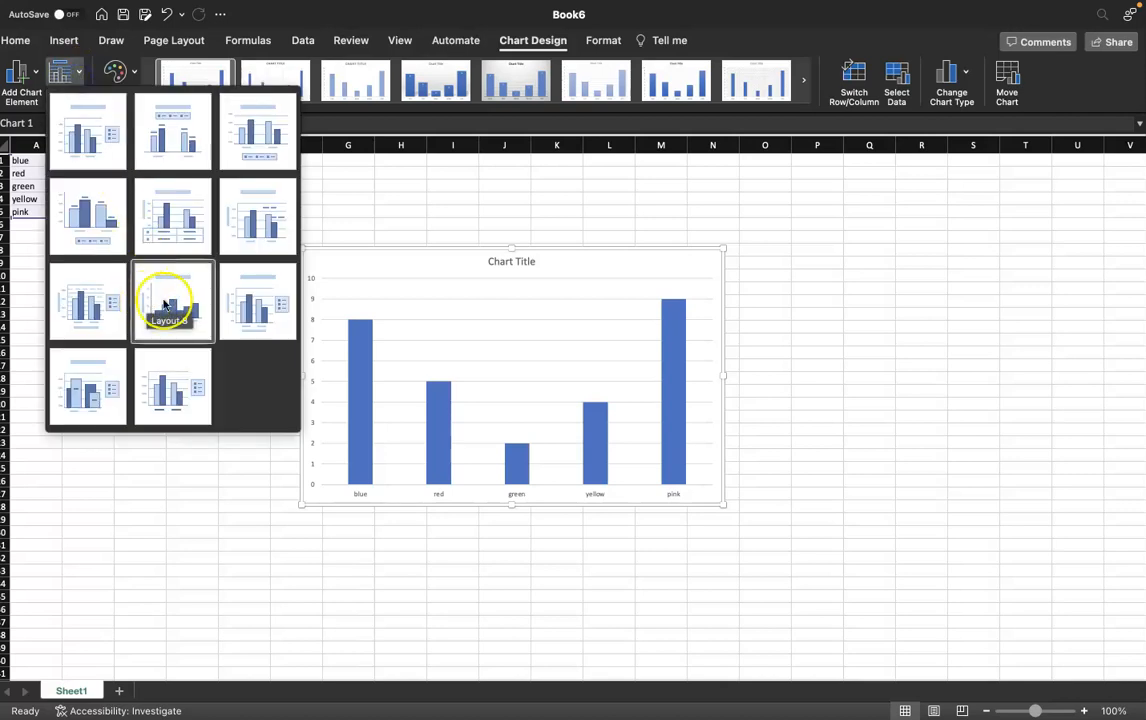
click(277, 301)
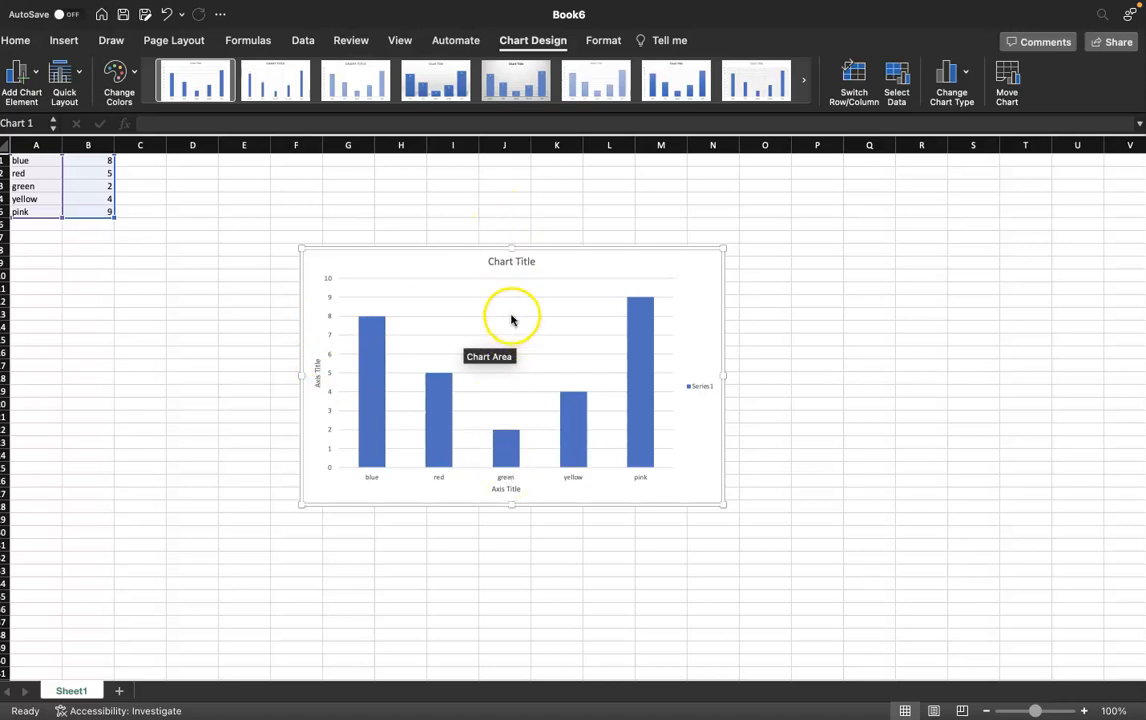
- Replace the chart title with Favorite Colors of Students in the teacher's class, including the teacher's name
double_click(508, 263)
triple_click(507, 264)
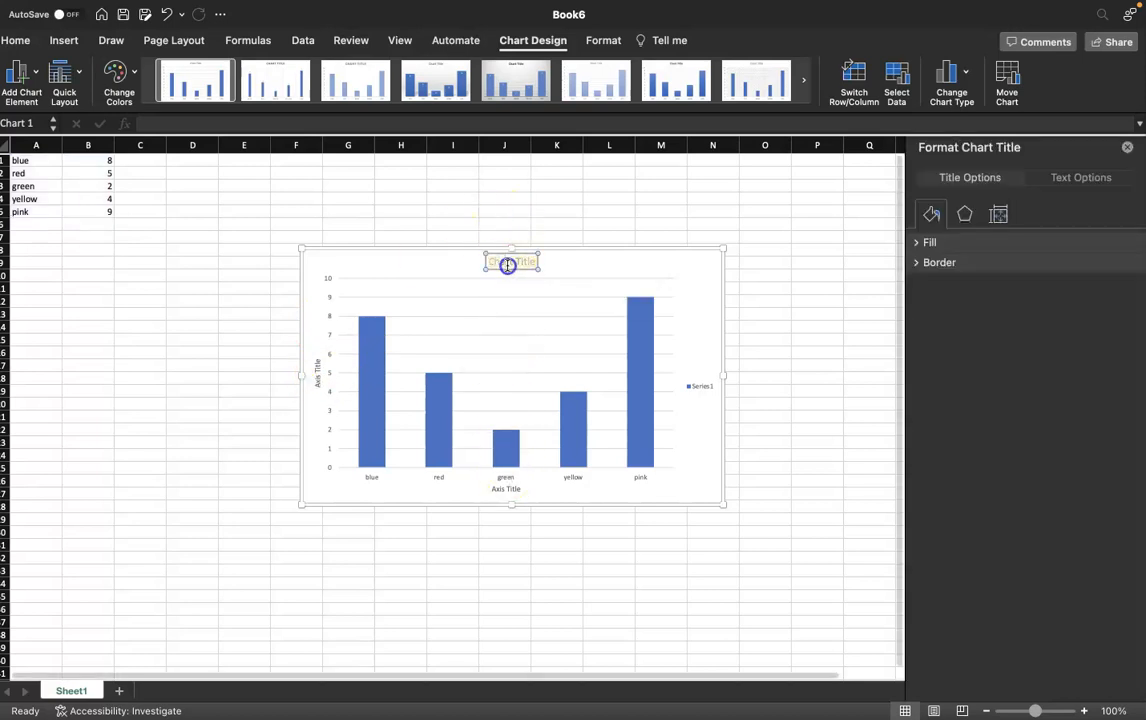
key(BackSpace)
text(Favorite Colo)
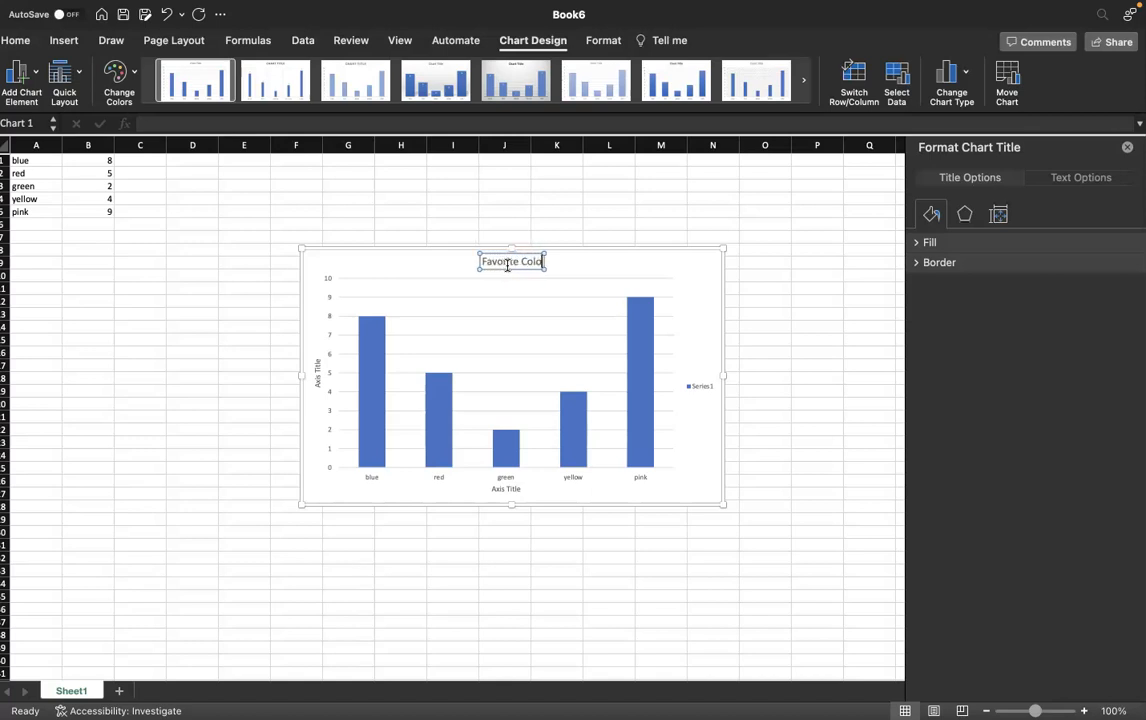
text(rs of)
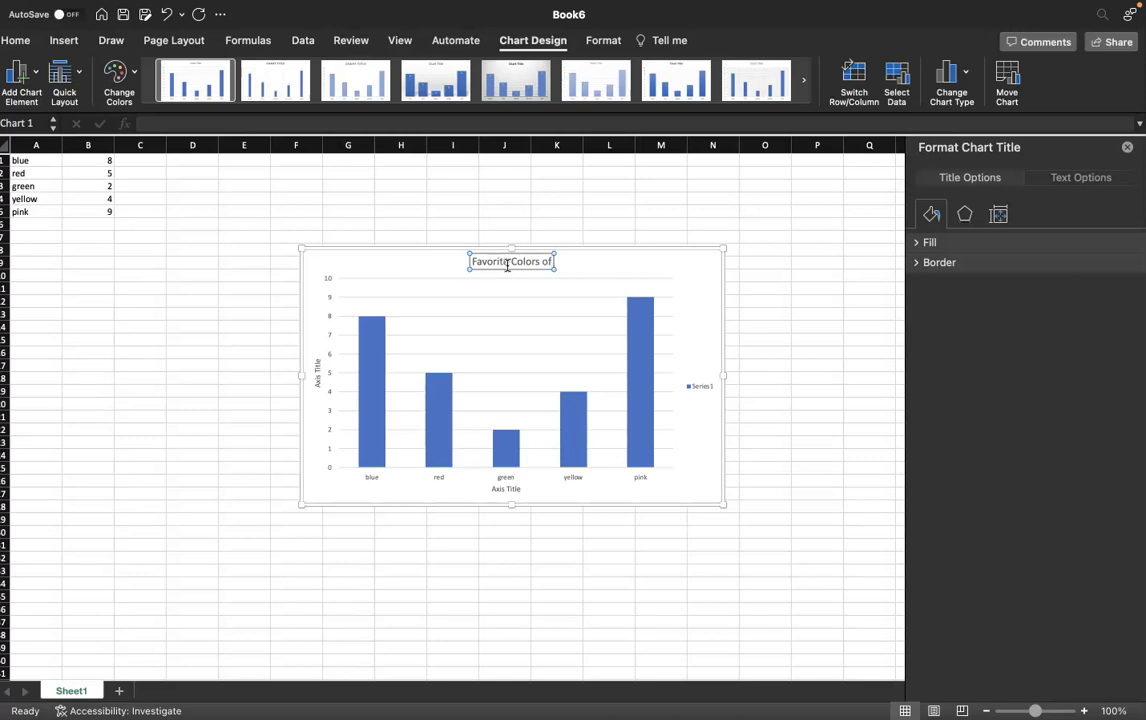
text( Students)
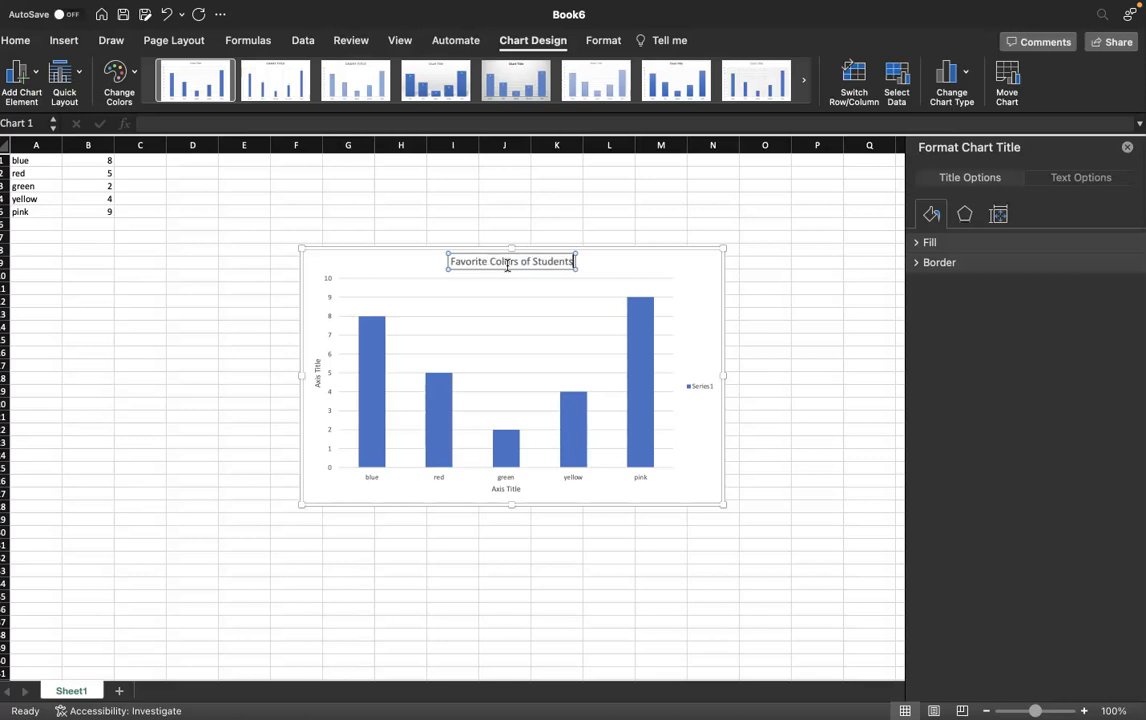
text( in M)
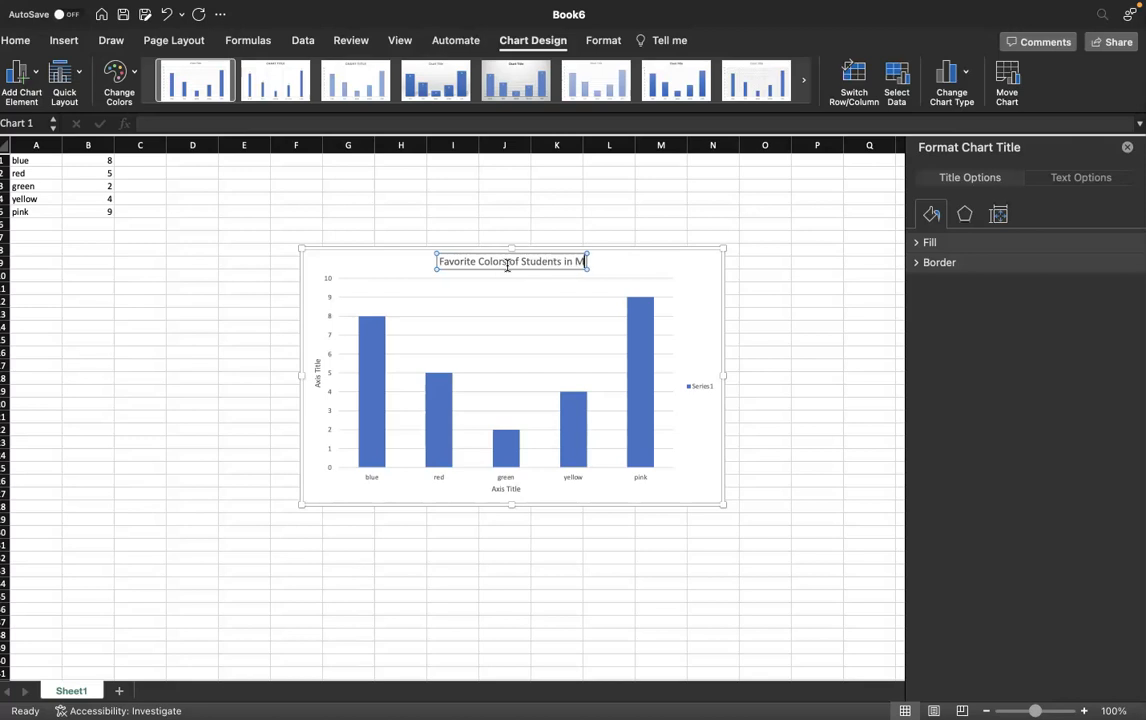
text(s.K)
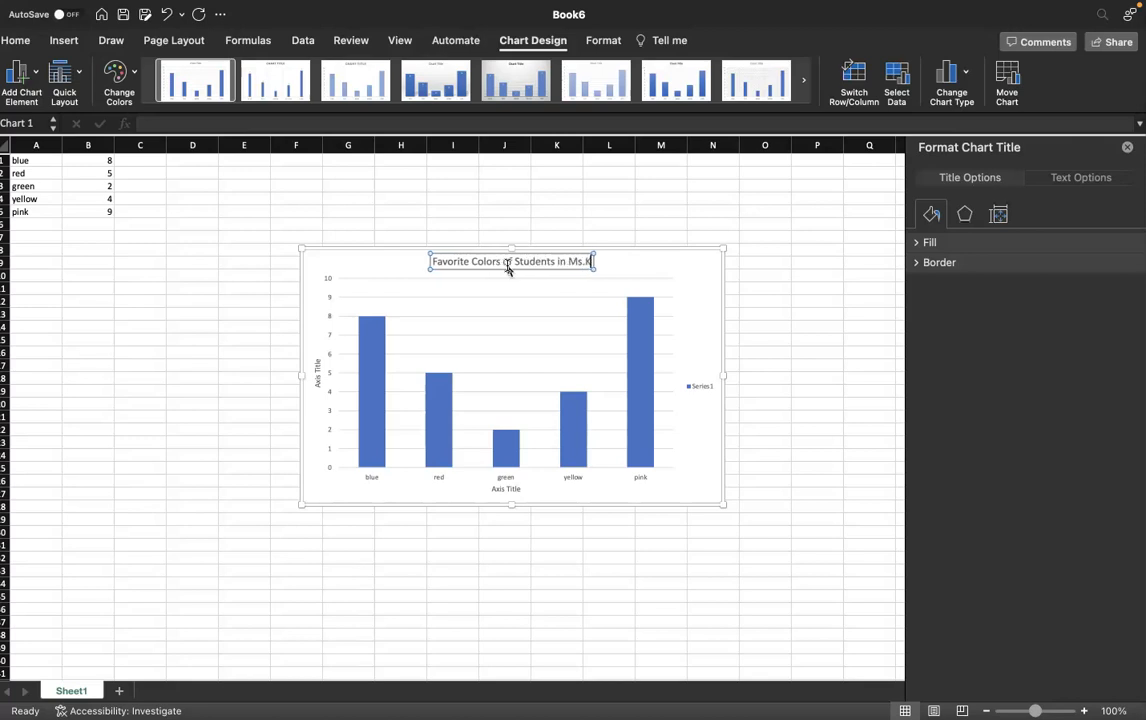
text(enzie's Class)
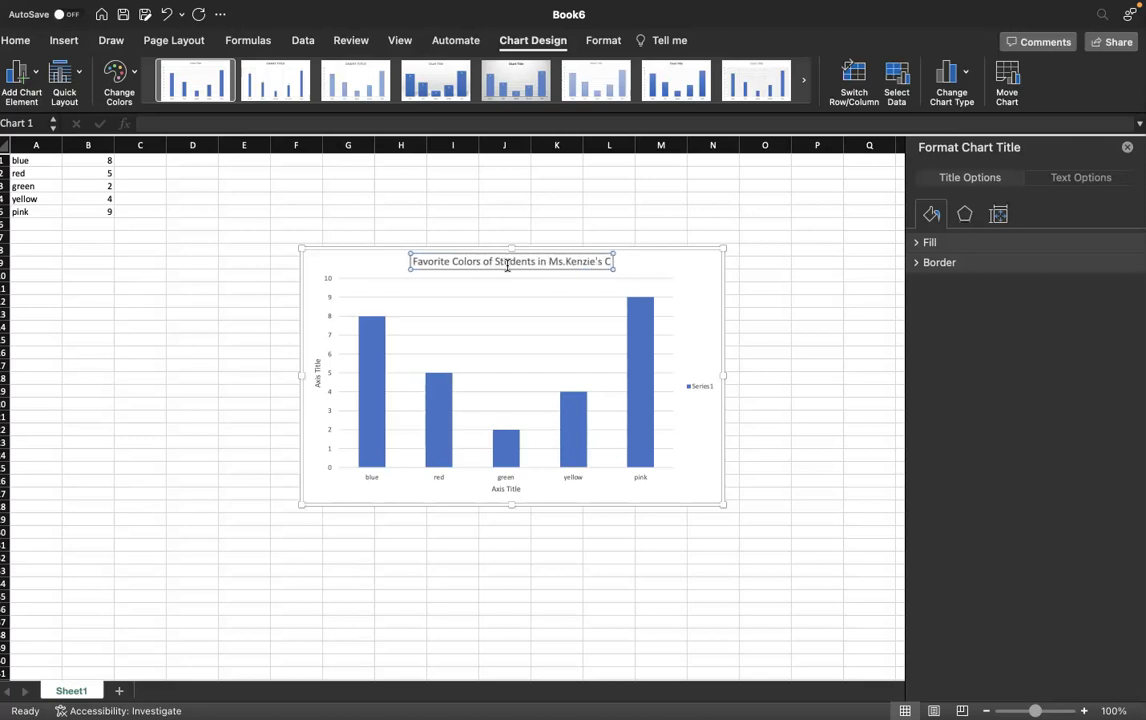
- Rename the horizontal axis title to Favorite Colors
click(507, 487)
triple_click(509, 488)
key(BackSpace)
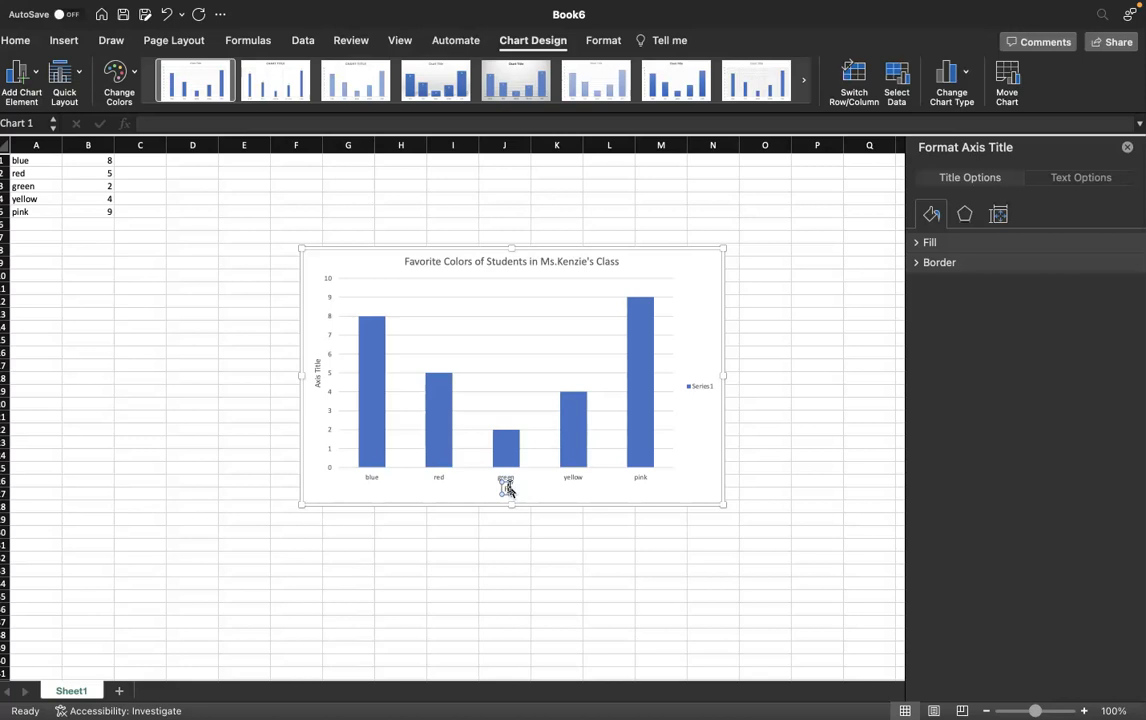
text(Favorite Colors)
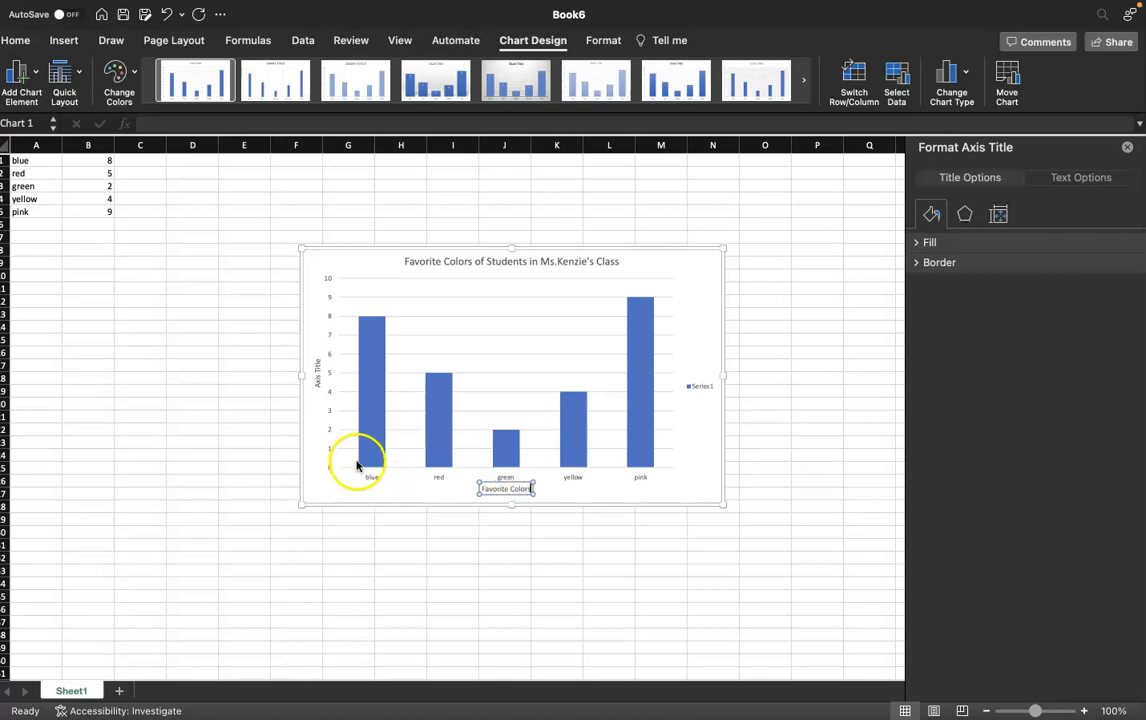
- Rename the vertical axis title to Number of Students
click(316, 377)
click(316, 379)
text(Num)
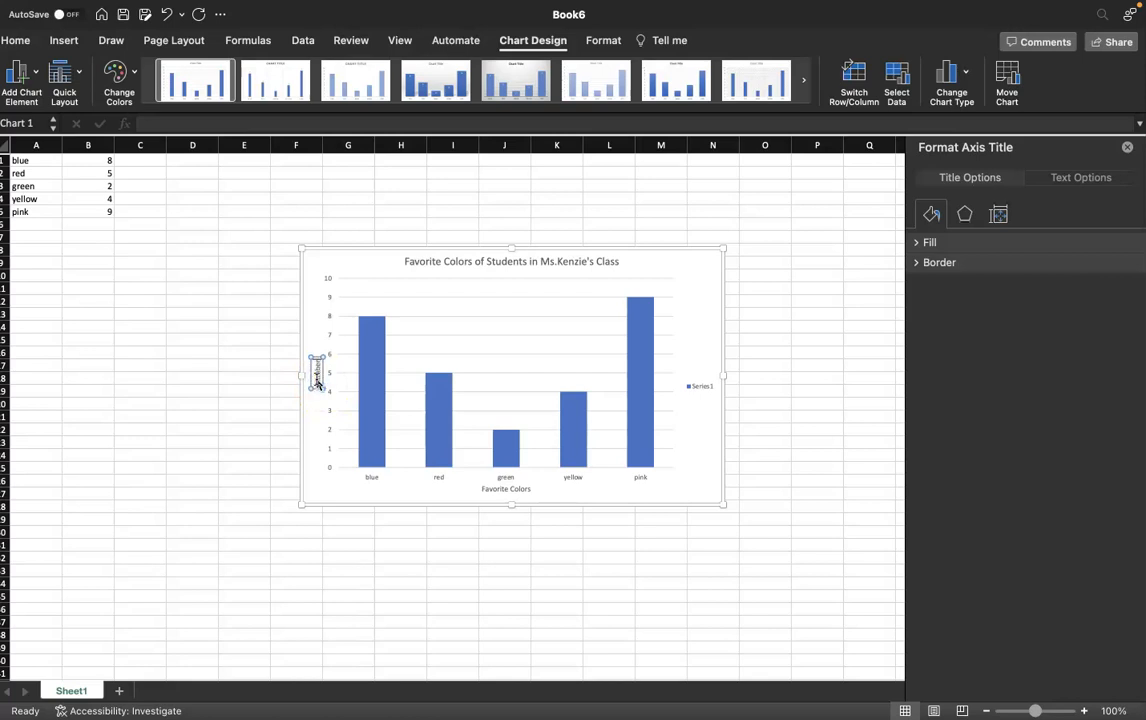
text(ber of Students)
- Fill the blue column with a light blue standard colour
click(368, 388)
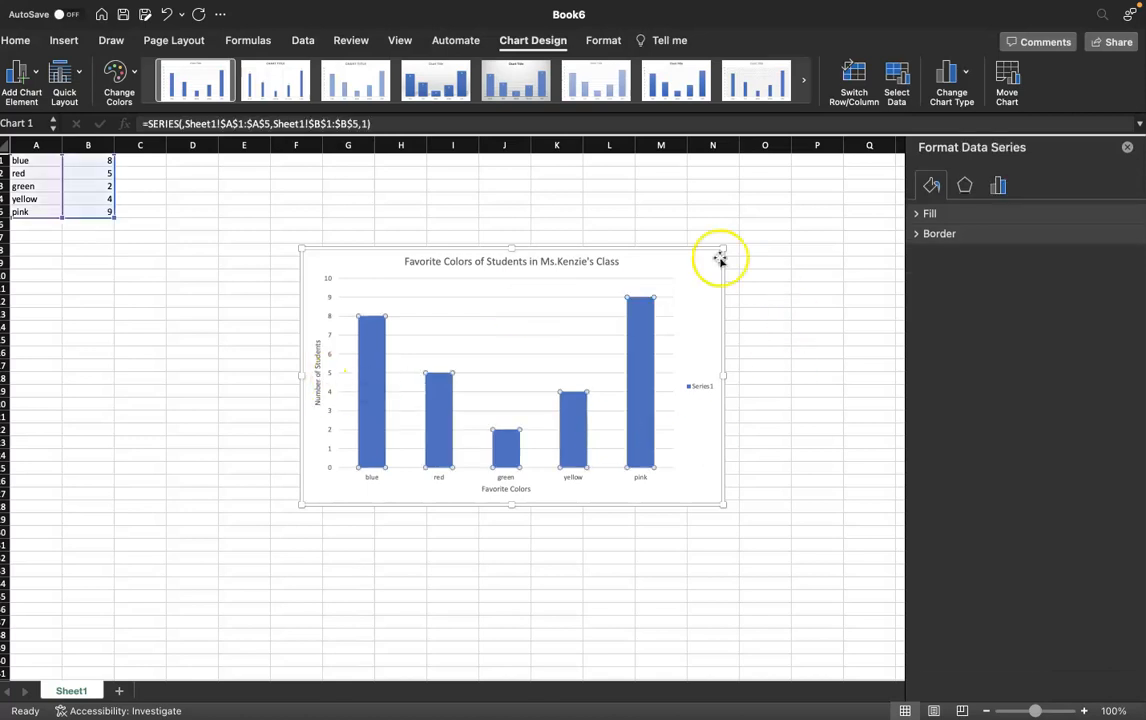
click(930, 214)
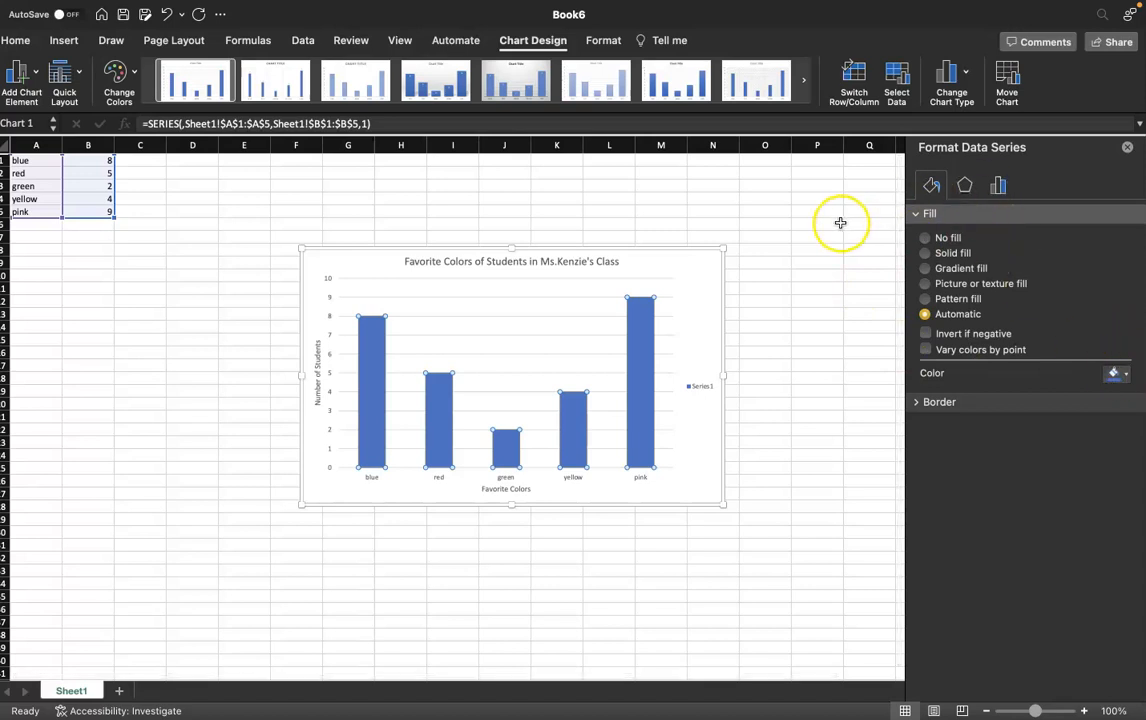
click(365, 389)
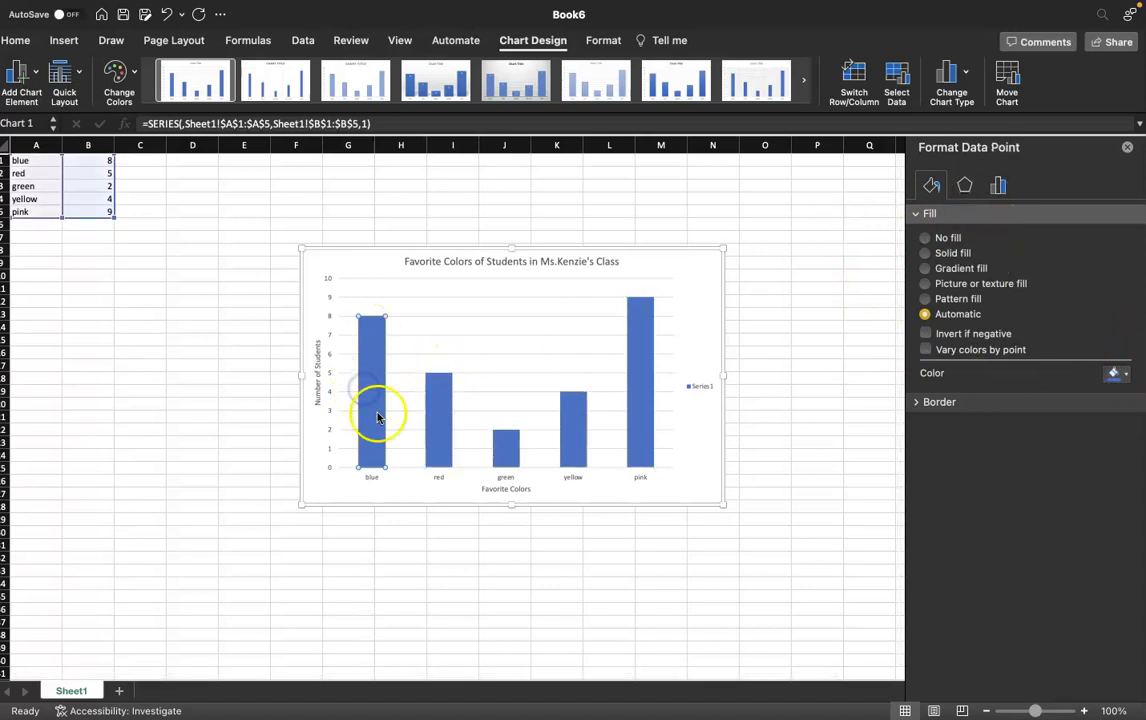
click(1118, 375)
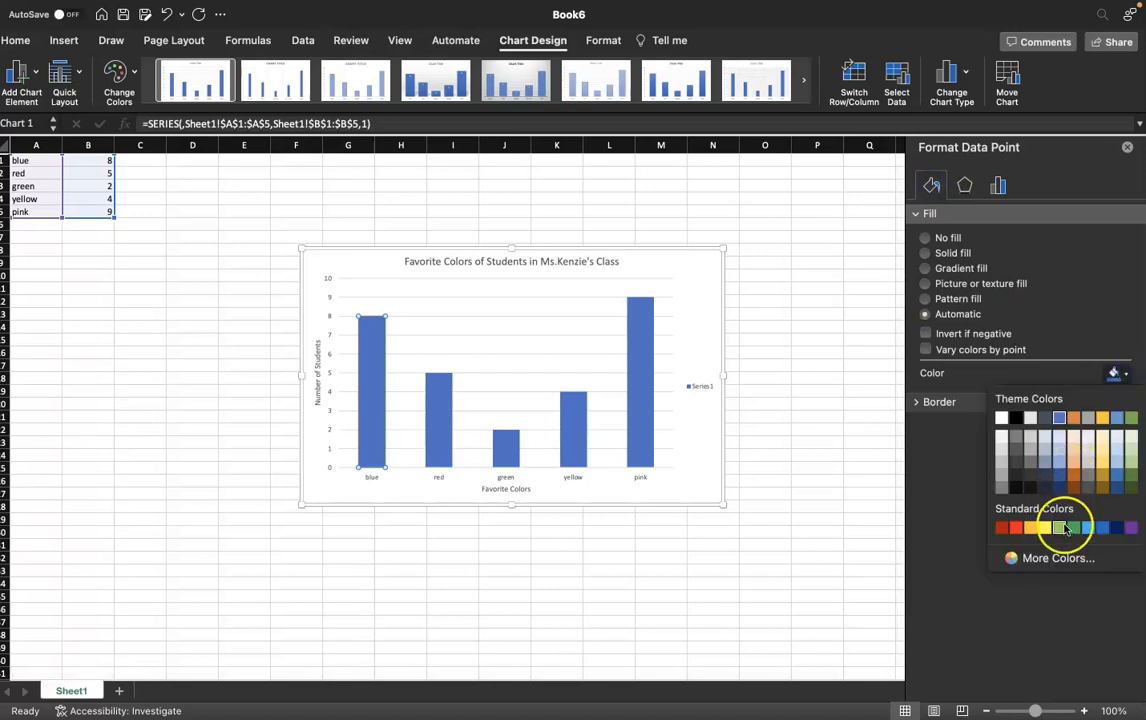
click(1088, 528)
- Fill the red column with a red standard colour
click(440, 422)
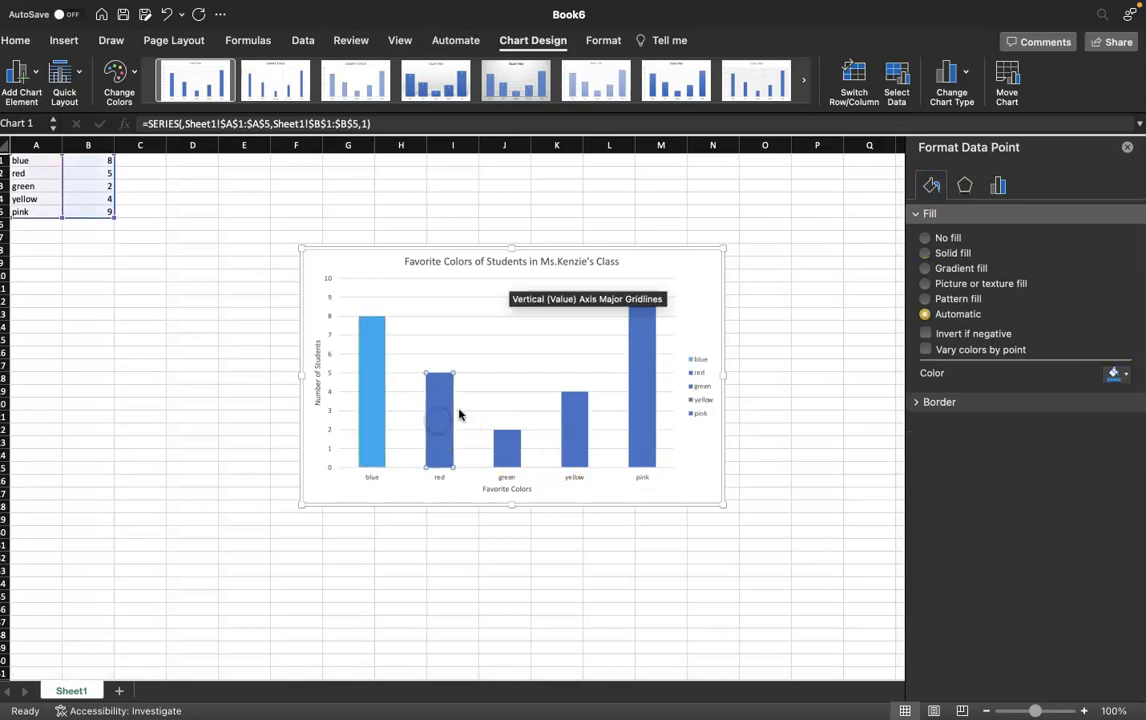
click(1114, 377)
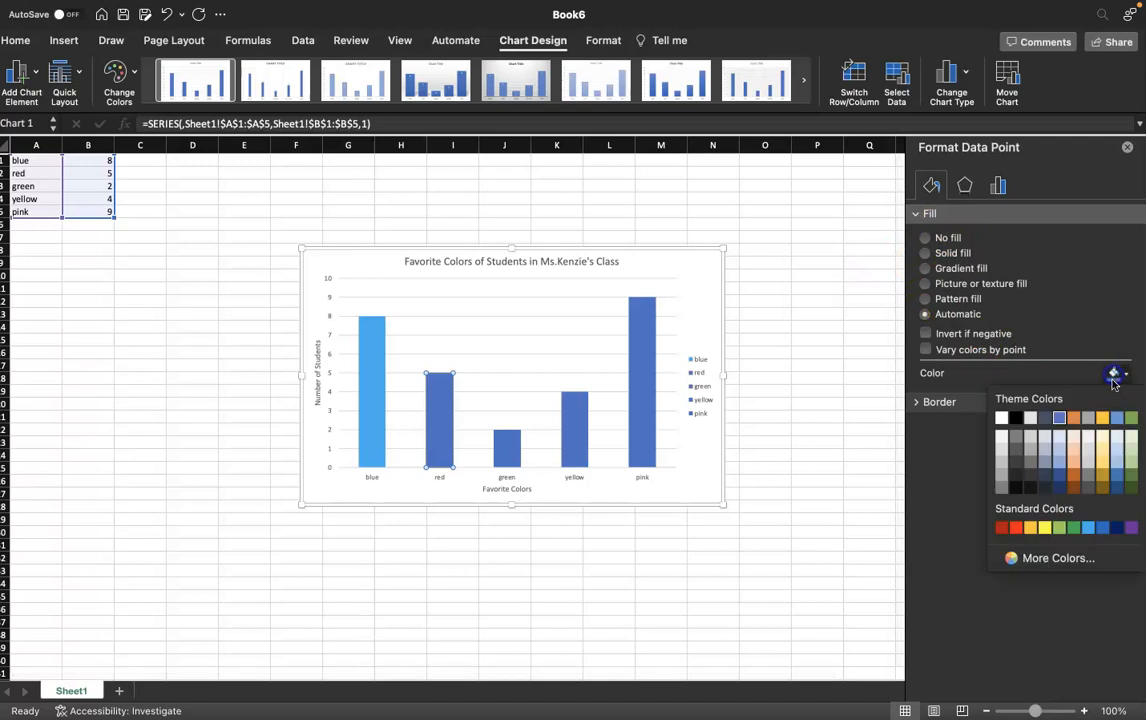
click(1015, 528)
- Fill the green column with a green standard colour
click(504, 455)
click(1112, 377)
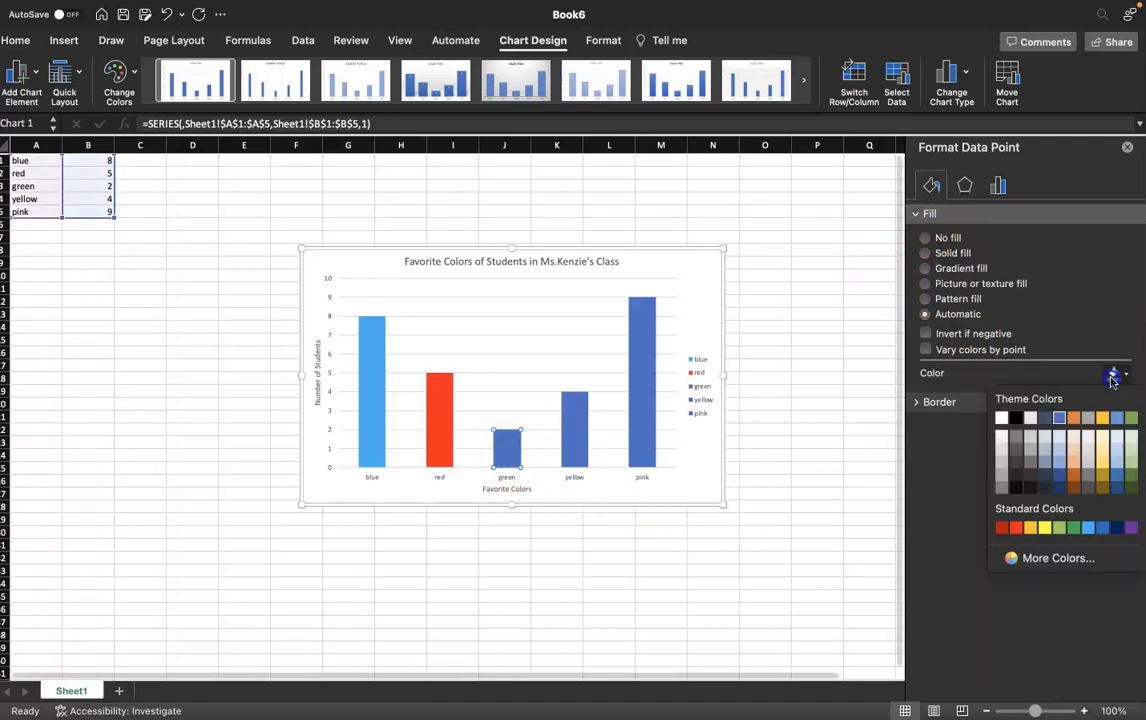
click(1068, 527)
- Fill the yellow column with a yellow standard colour
click(575, 405)
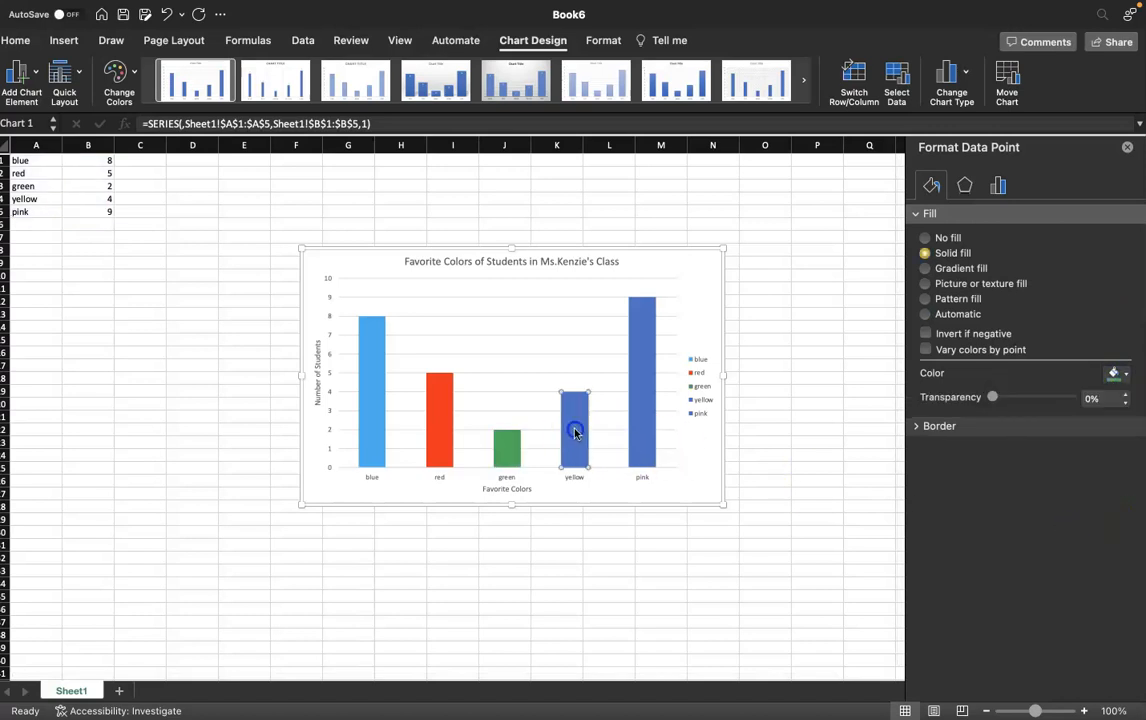
click(1113, 375)
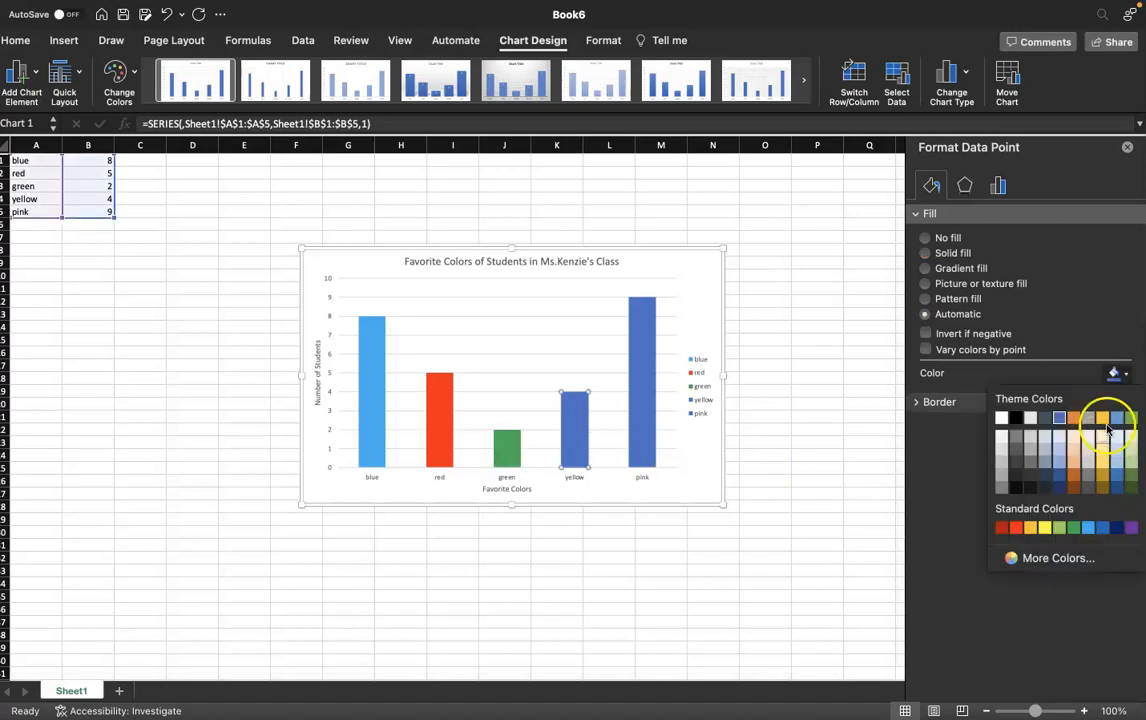
click(1044, 527)
- Fill the pink column with a custom purple chosen from the colour wheel, then select the legend
click(630, 410)
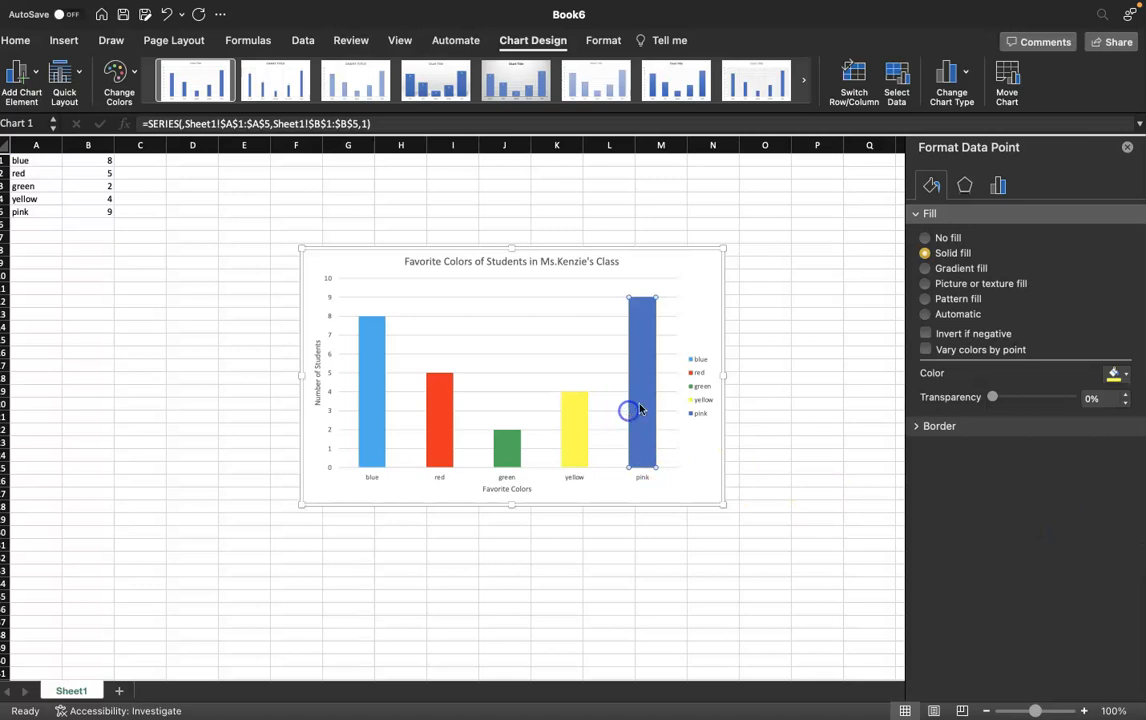
click(1103, 373)
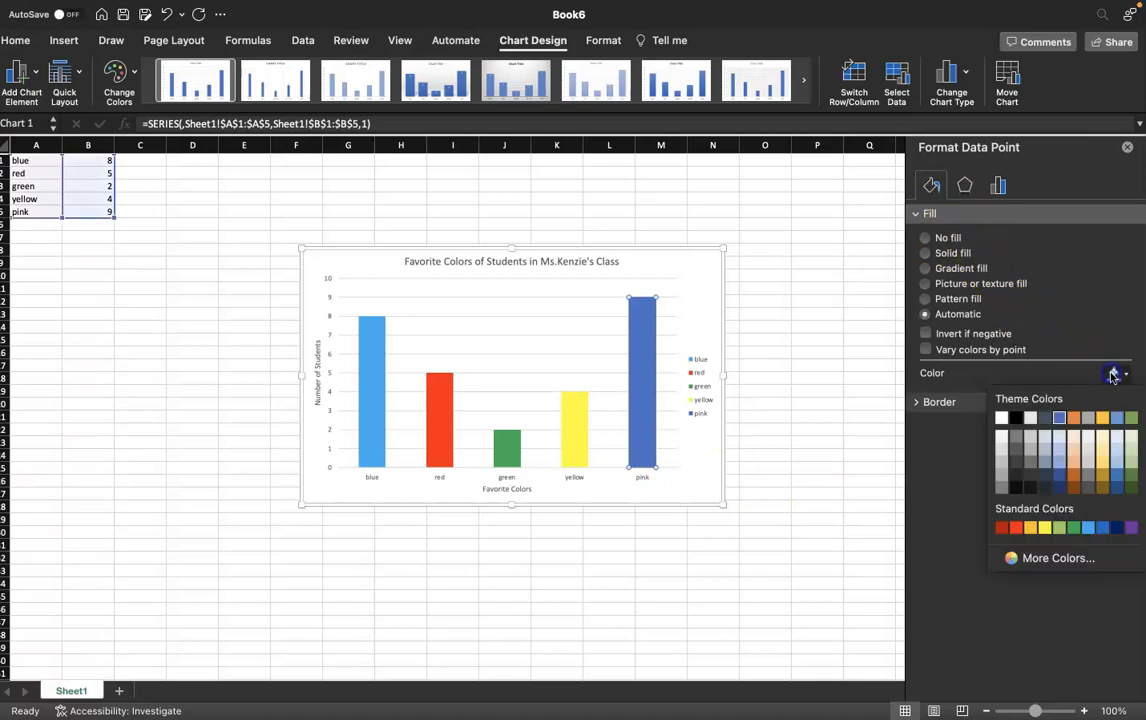
click(1038, 551)
click(586, 257)
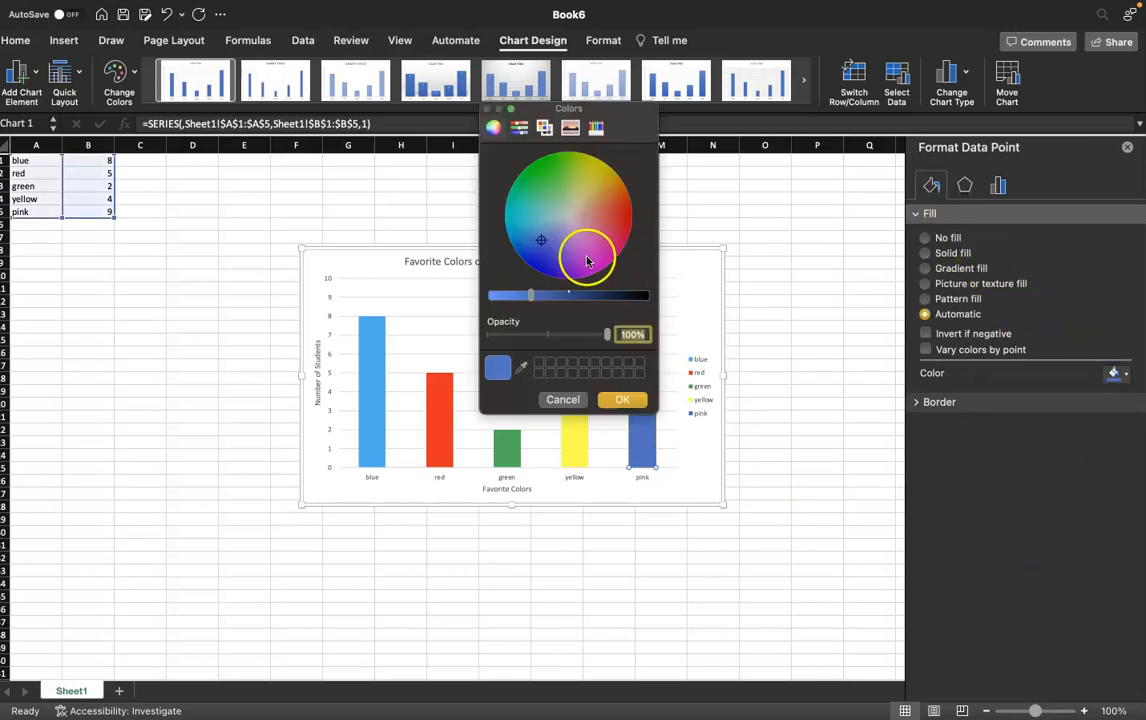
click(625, 399)
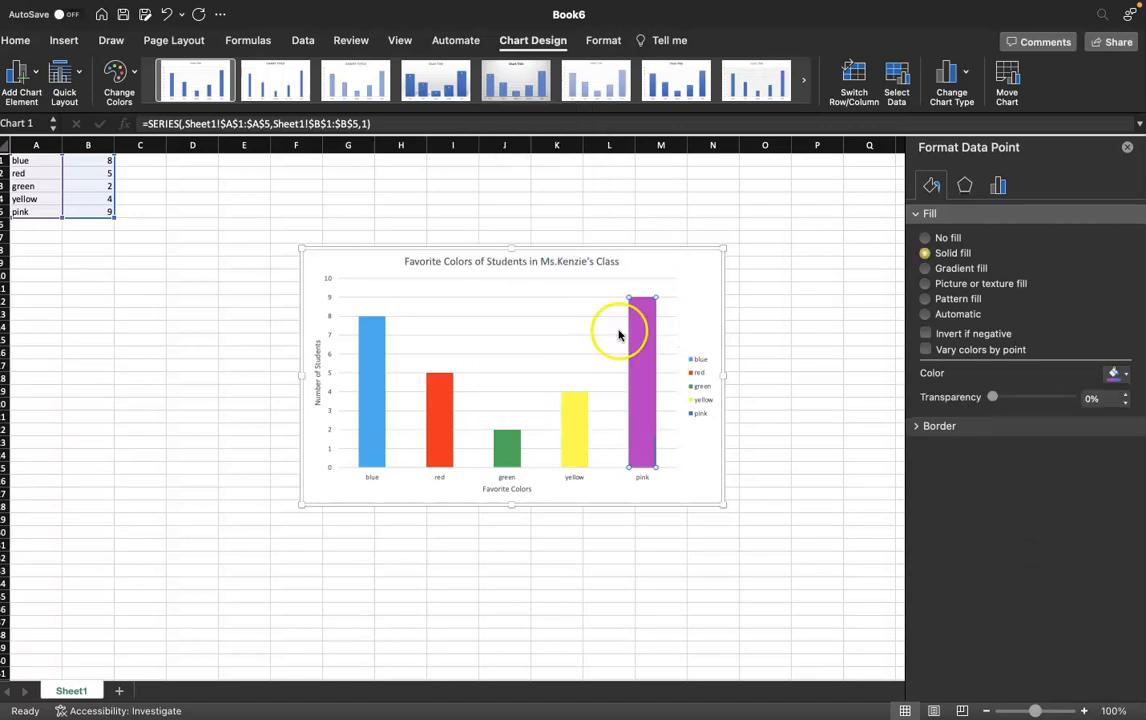
click(688, 381)
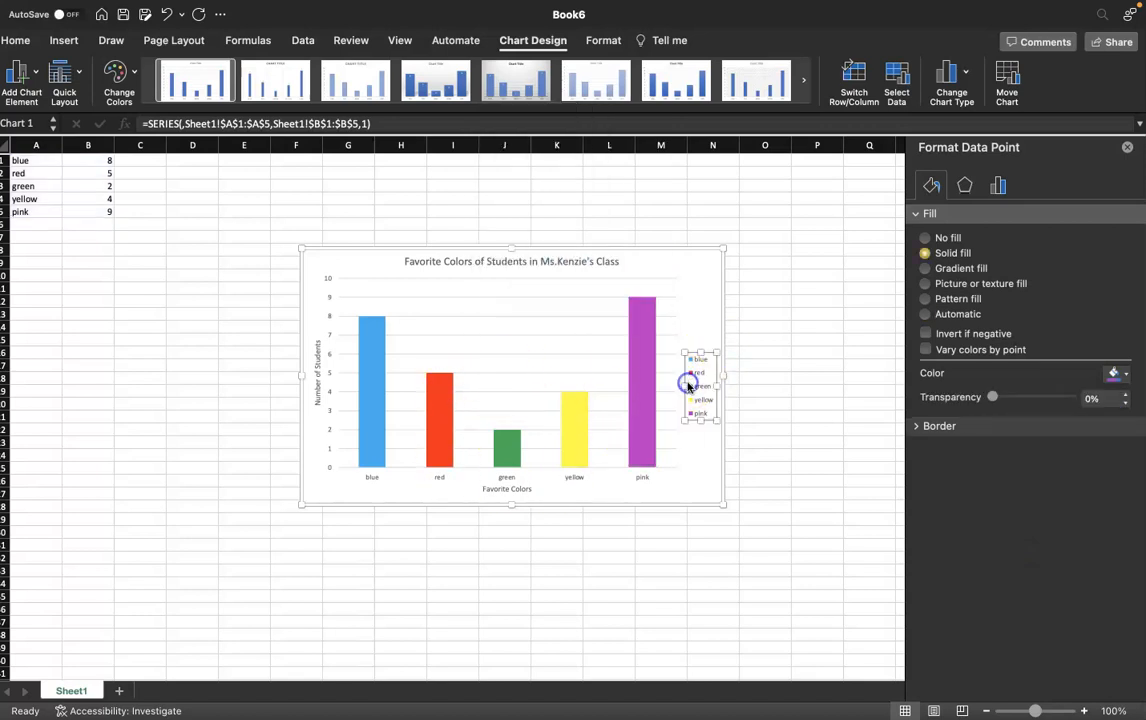
- Delete the chart's legend
key(Delete)
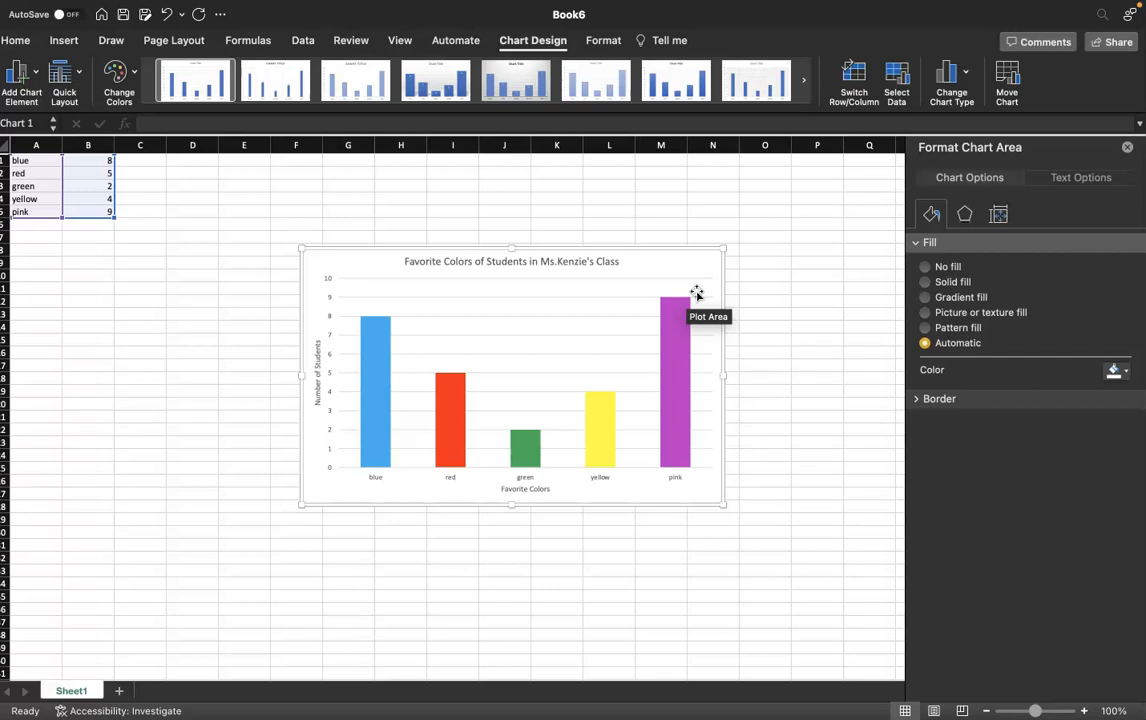
- Add a new sheet and list dog, cat, bear, elephant and zebra down column A
click(116, 692)
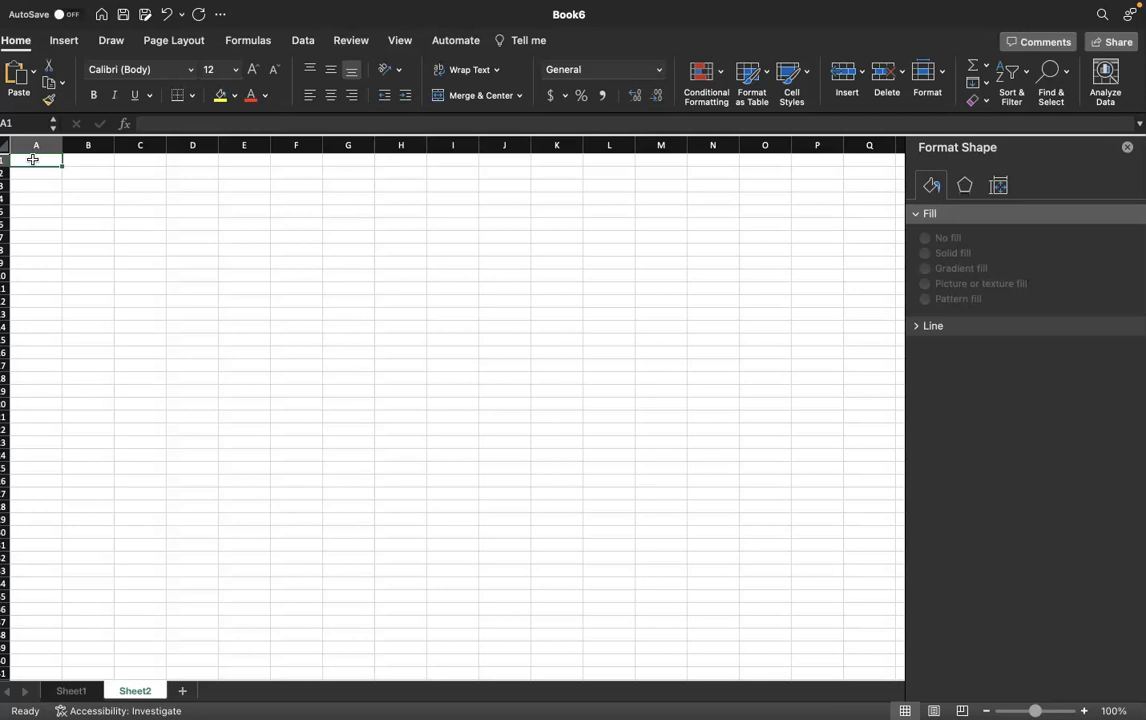
text(dog)
key(Return)
text(cat)
key(Return)
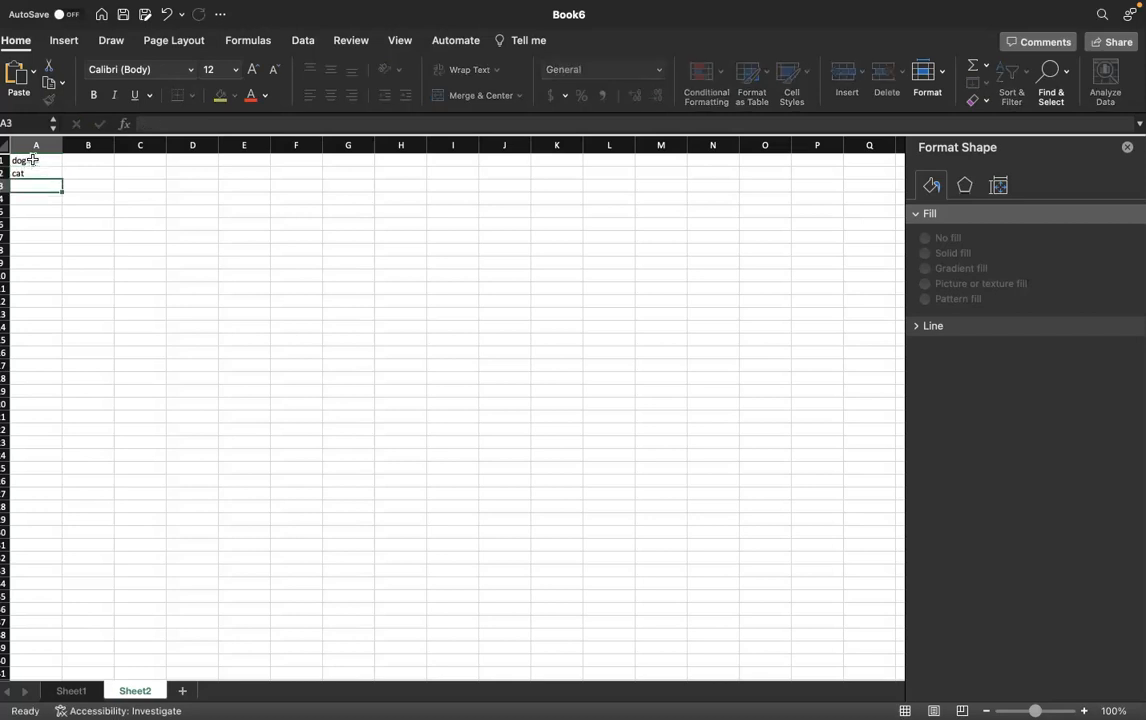
text(beat\)
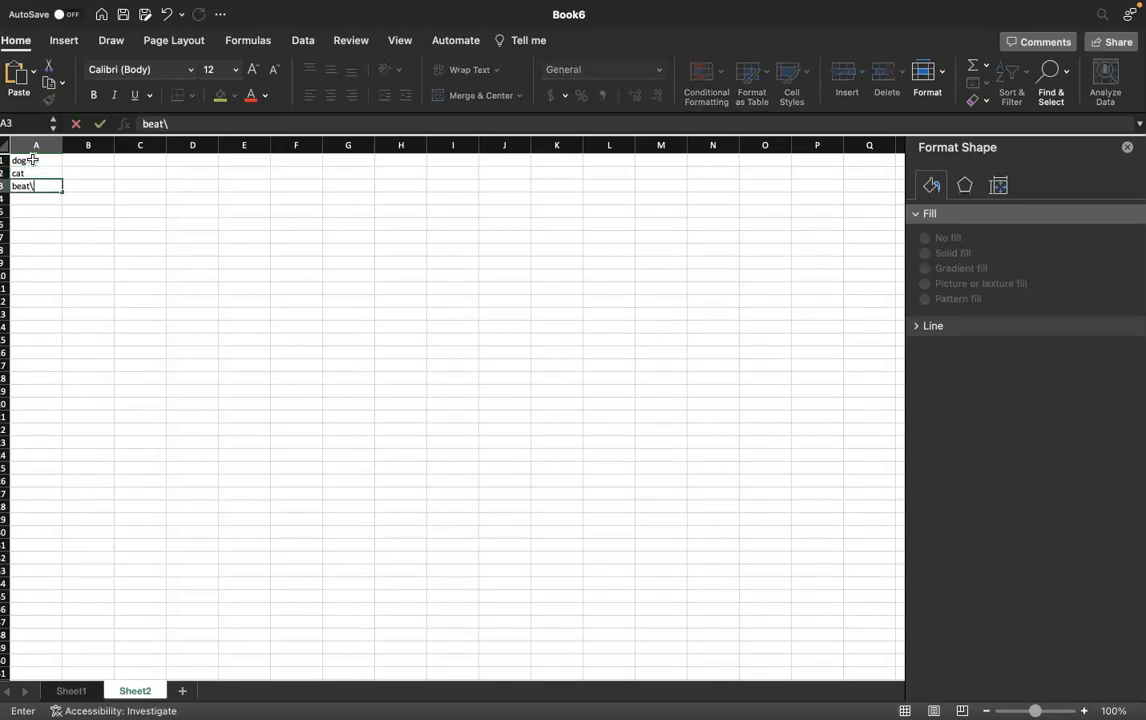
key(Return)
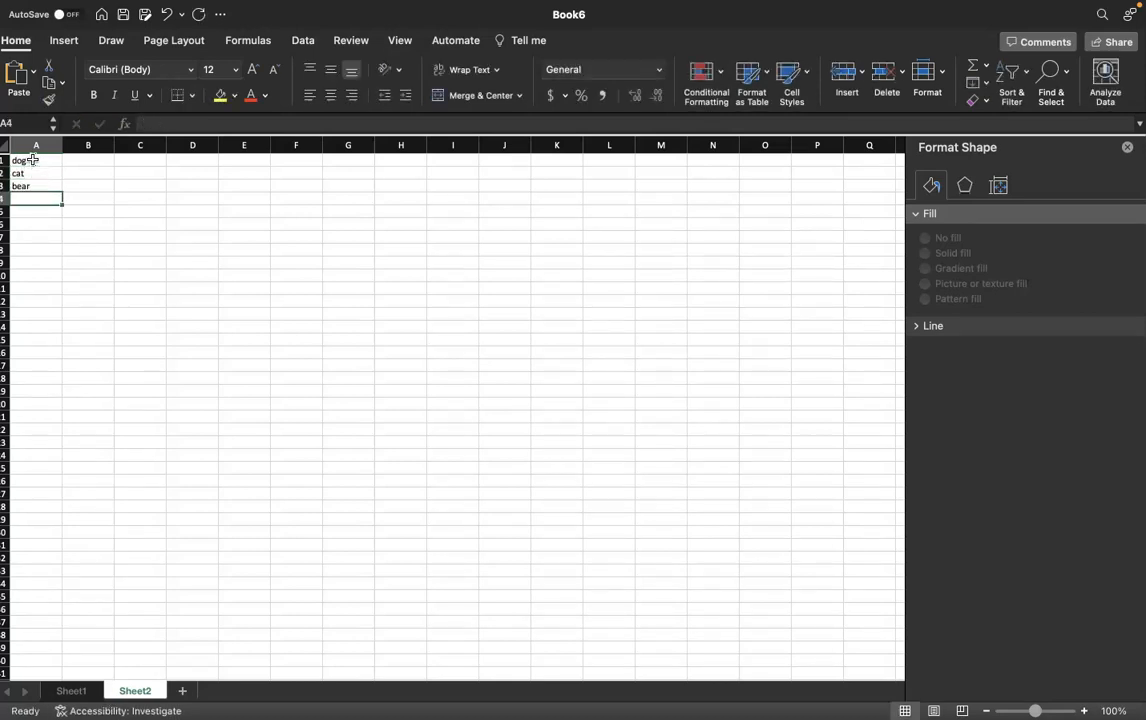
text(elephant)
key(Return)
text(zebra)
- Enter the counts 6, 4, 8, 2 and 9 beside the animals in column B
click(83, 160)
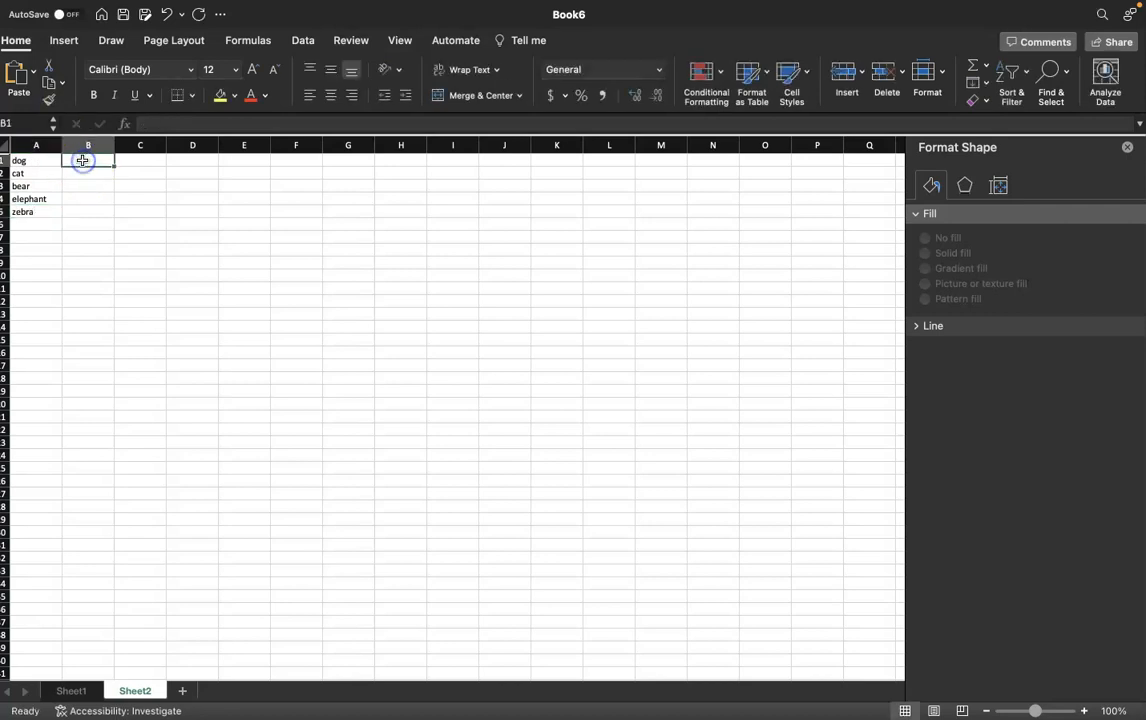
text(1)
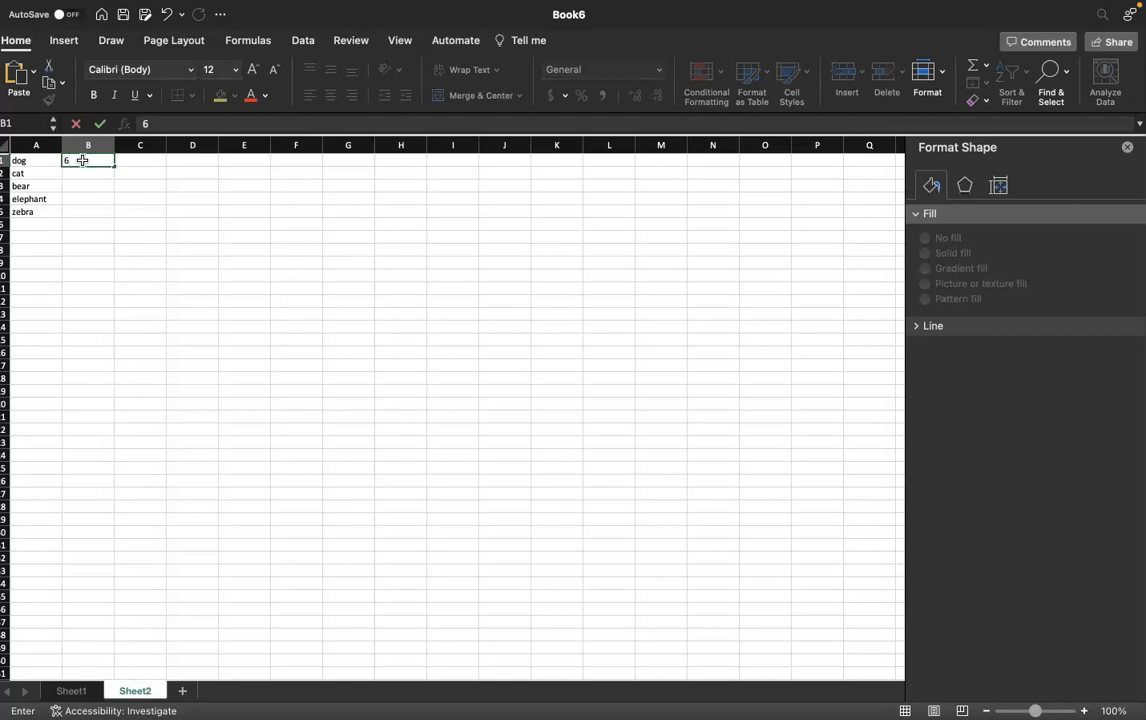
key(Return)
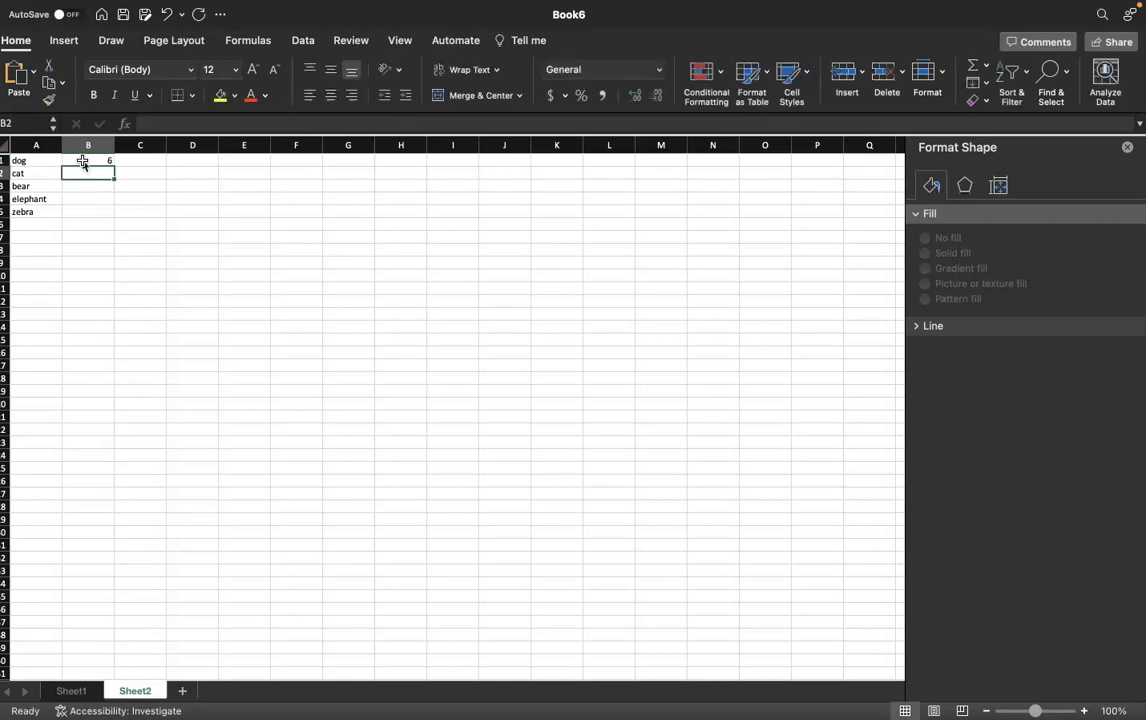
text(4)
key(Return)
text(8)
key(Return)
text(2)
key(Return)
text(9)
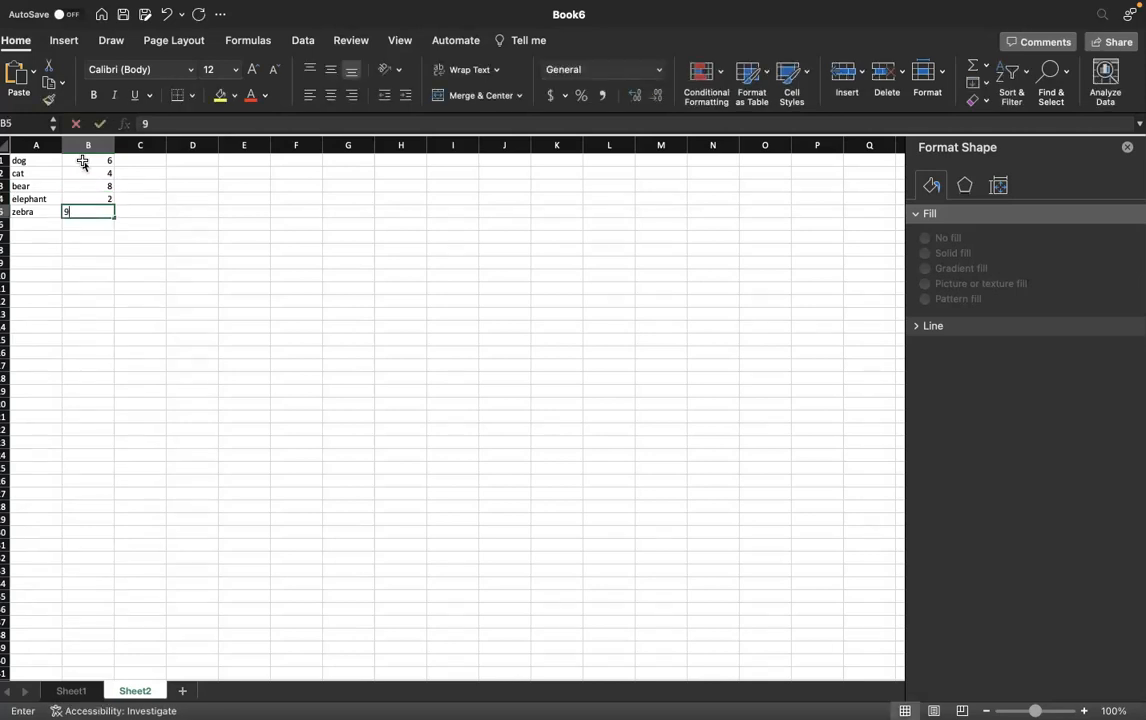
click(156, 236)
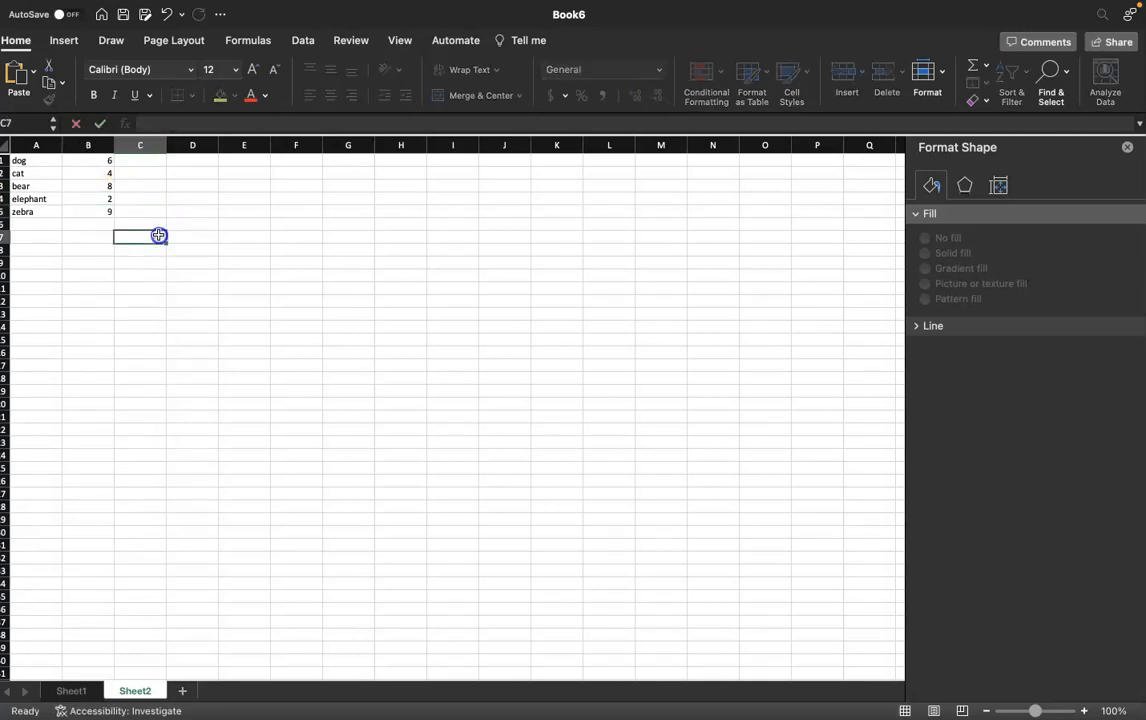
- Try to insert a recommended chart while an empty cell is selected
click(58, 40)
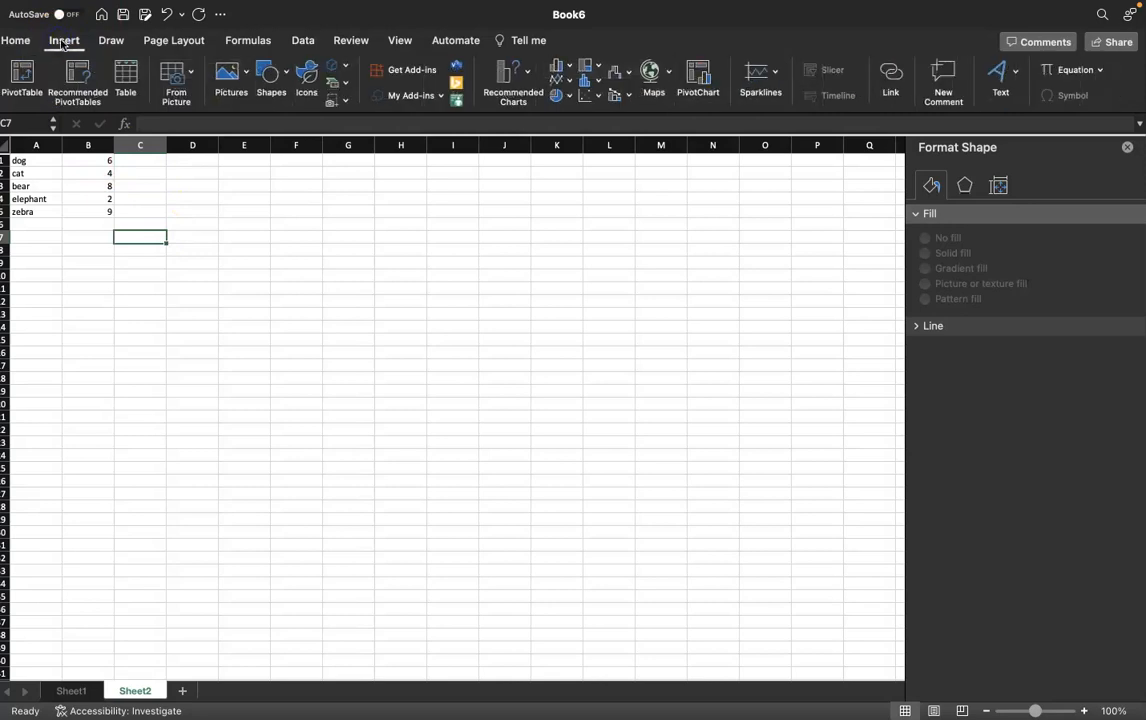
click(525, 82)
click(525, 82)
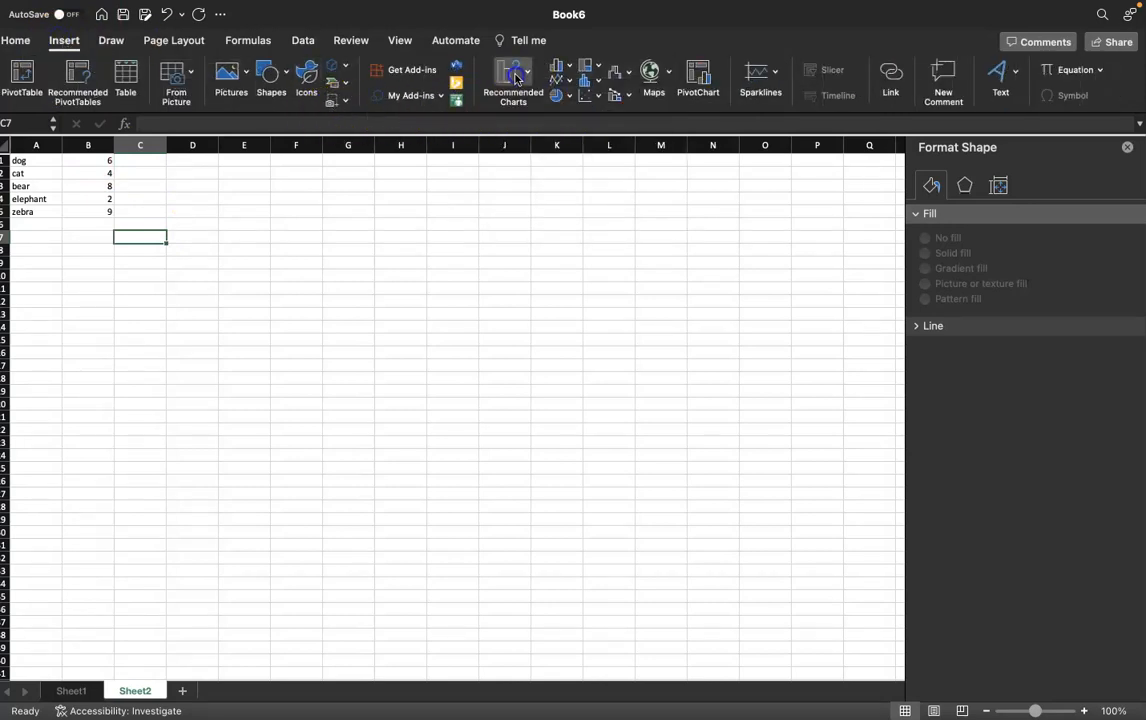
click(515, 78)
click(473, 264)
click(504, 107)
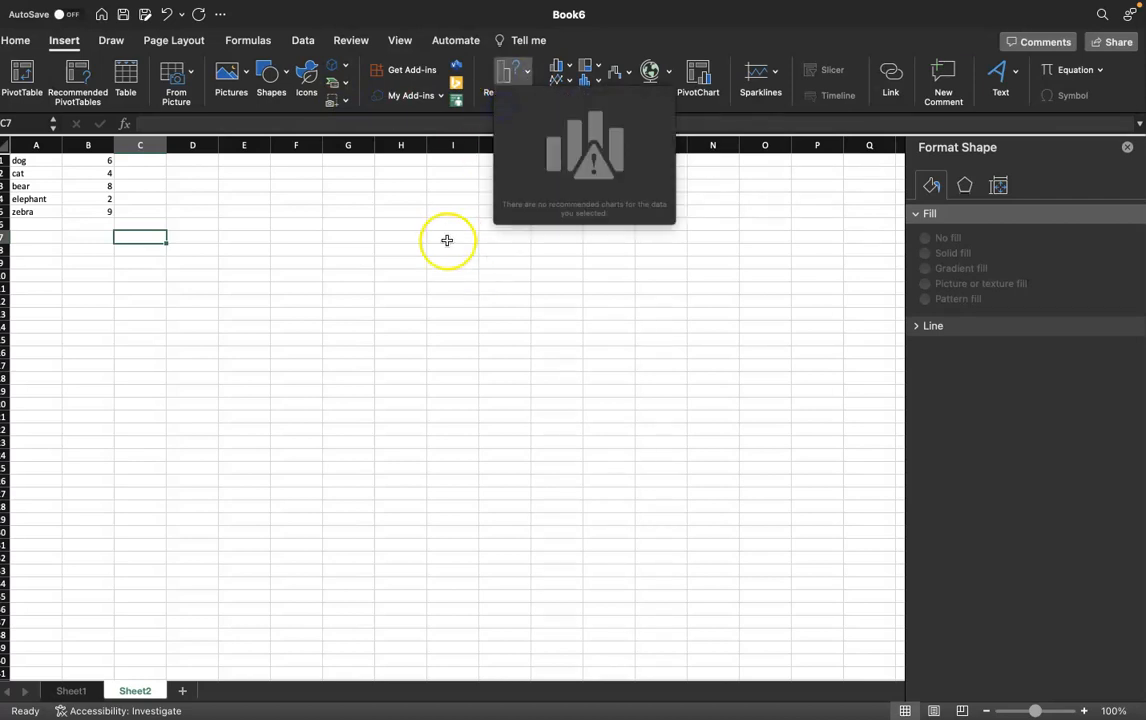
click(488, 90)
click(508, 73)
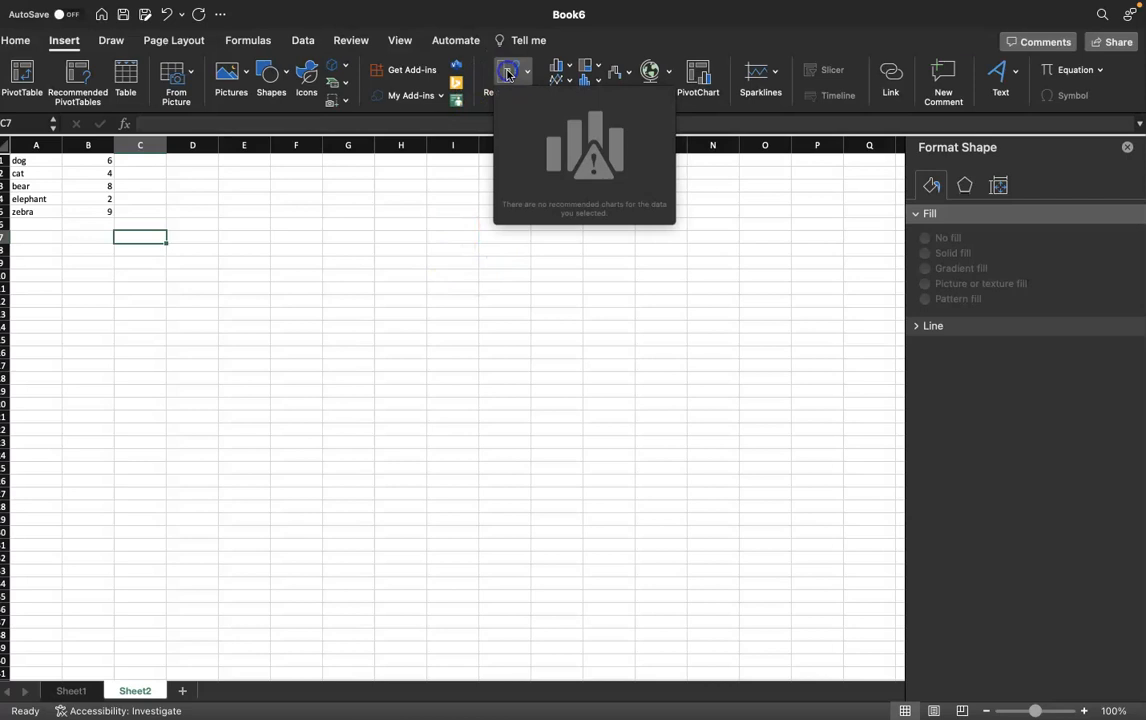
- Select a cell in the animal data and insert the recommended Pie chart
click(100, 197)
double_click(100, 198)
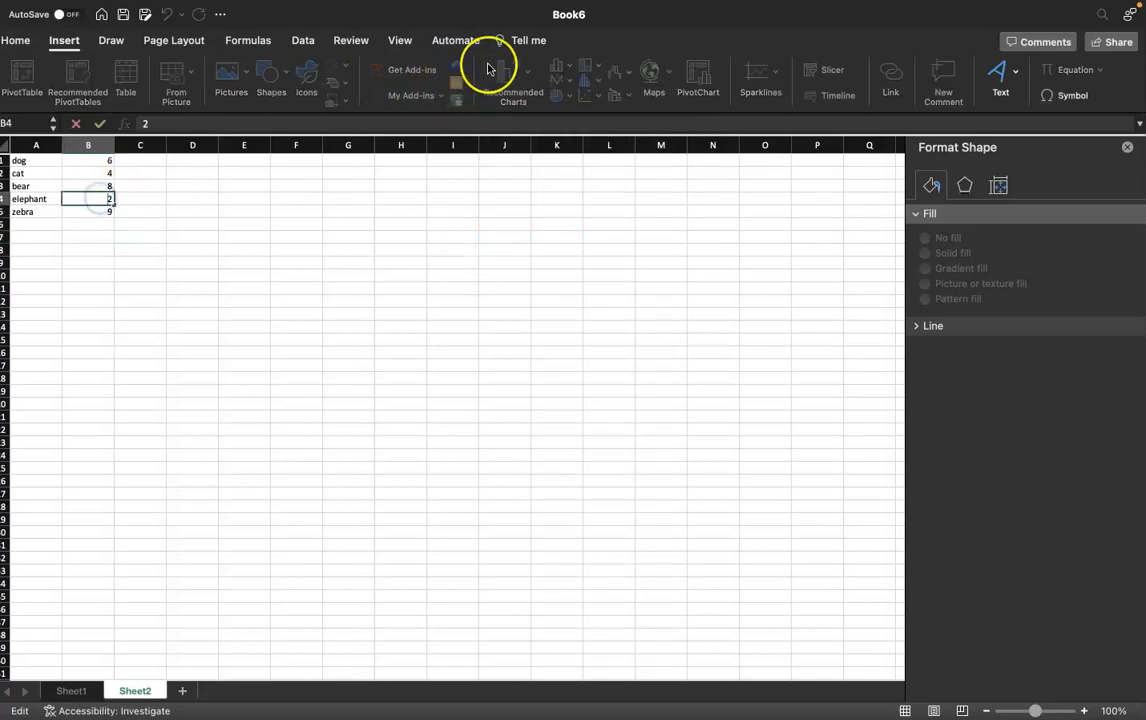
click(152, 232)
click(100, 208)
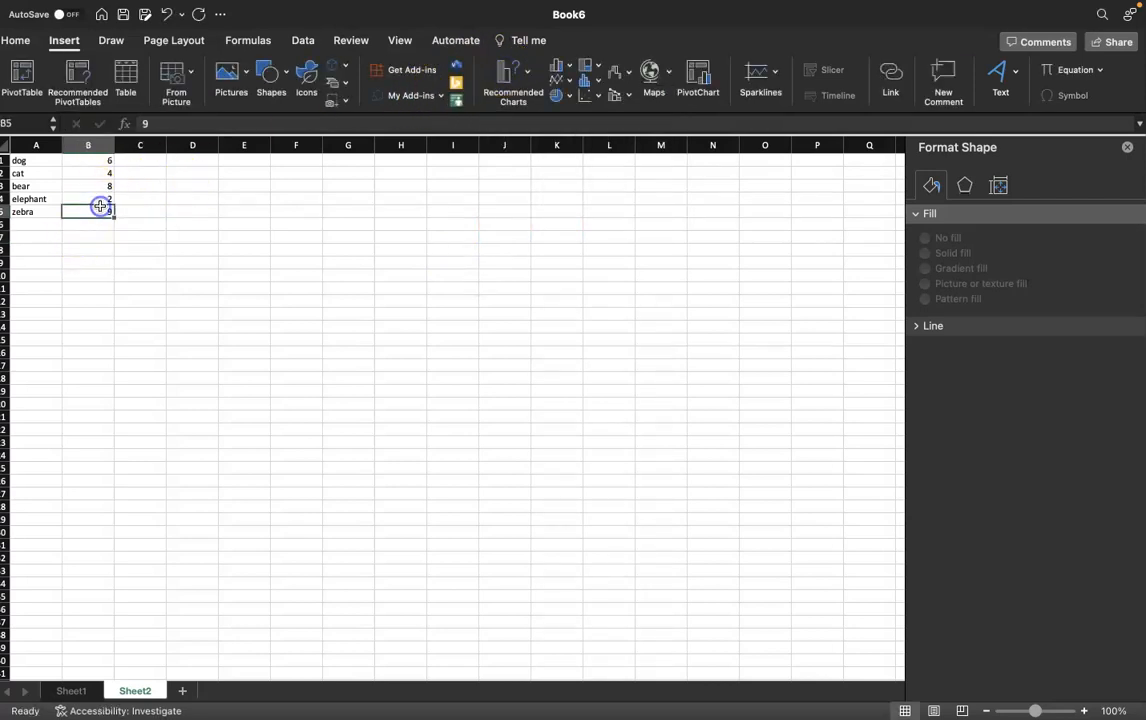
click(512, 100)
click(607, 365)
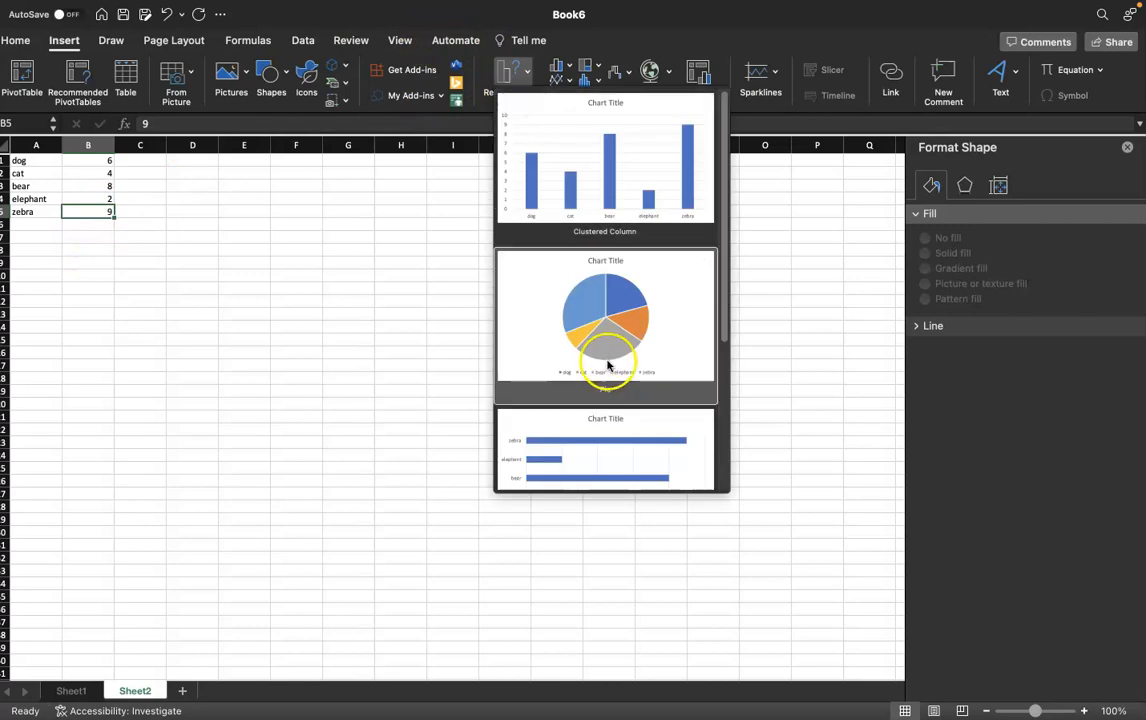
click(630, 335)
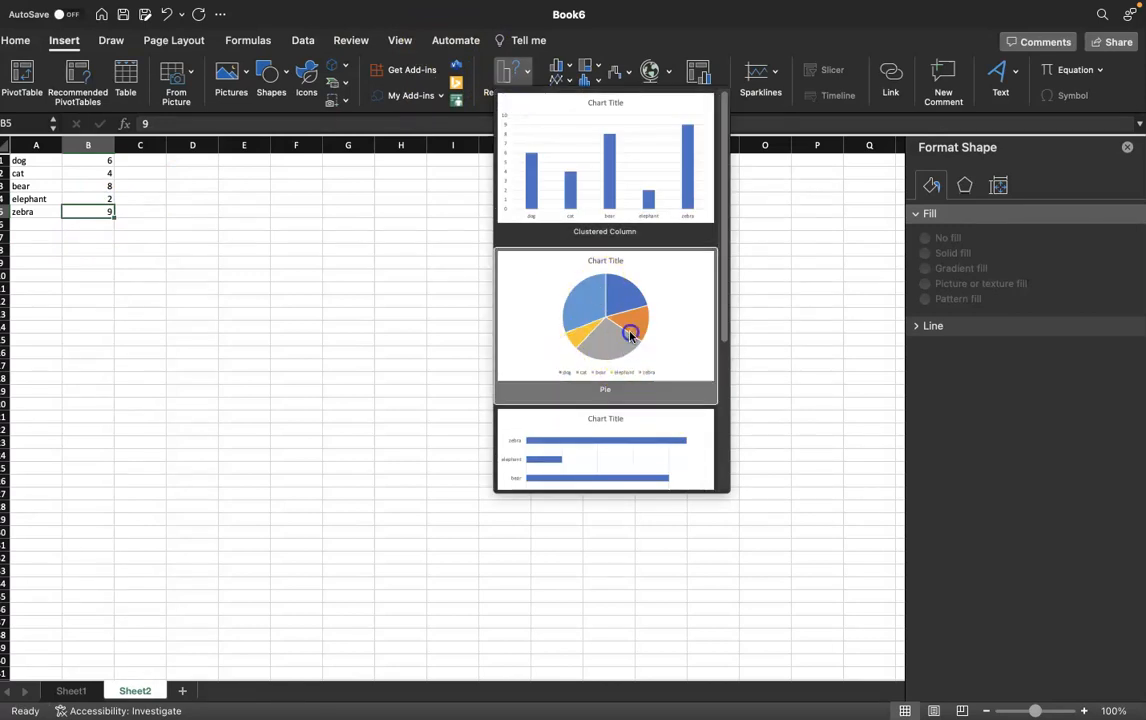
- Apply a quick layout with the title and legend on top and percentage labels
click(78, 86)
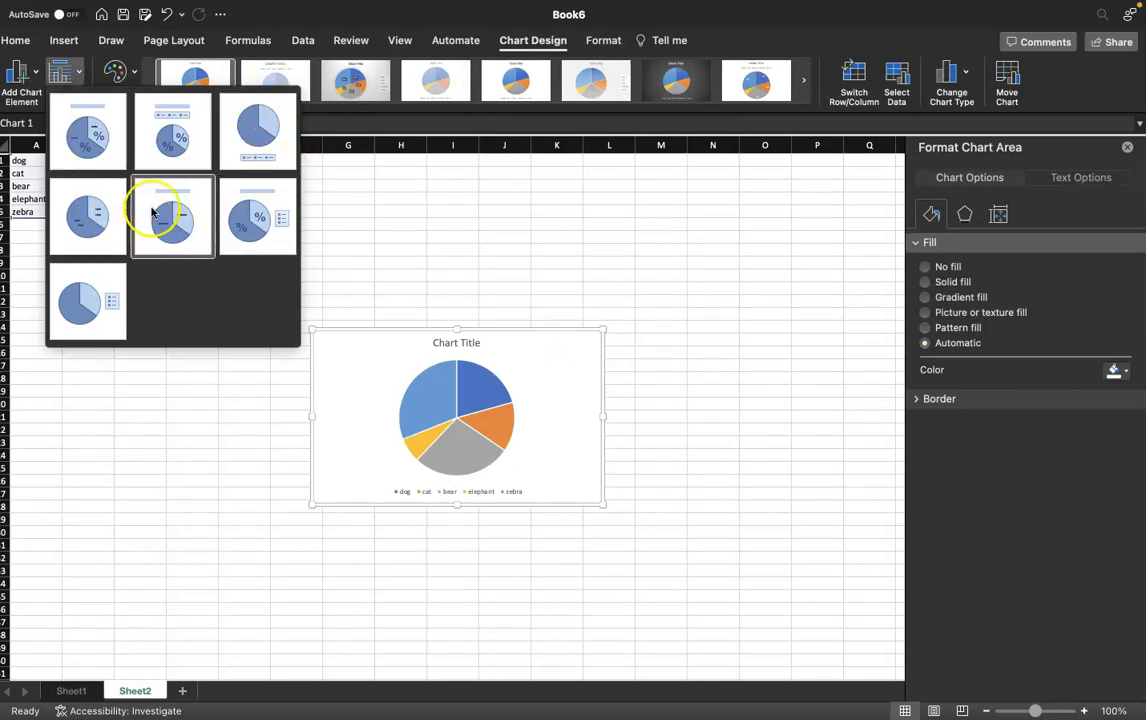
click(148, 140)
- Enlarge the pie chart by stretching its corners outward
drag(310, 327, 245, 231)
drag(604, 232, 670, 215)
- Retitle the pie chart "Favorite Animals in Ms.Kenzie's Class"
click(446, 231)
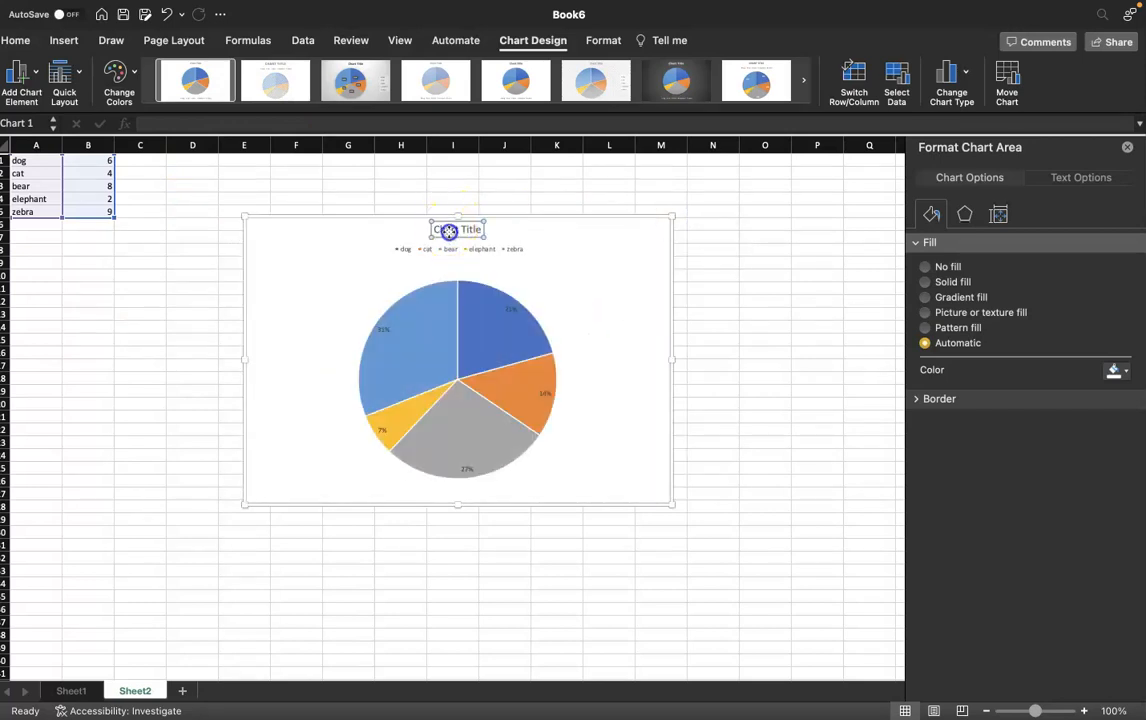
triple_click(449, 232)
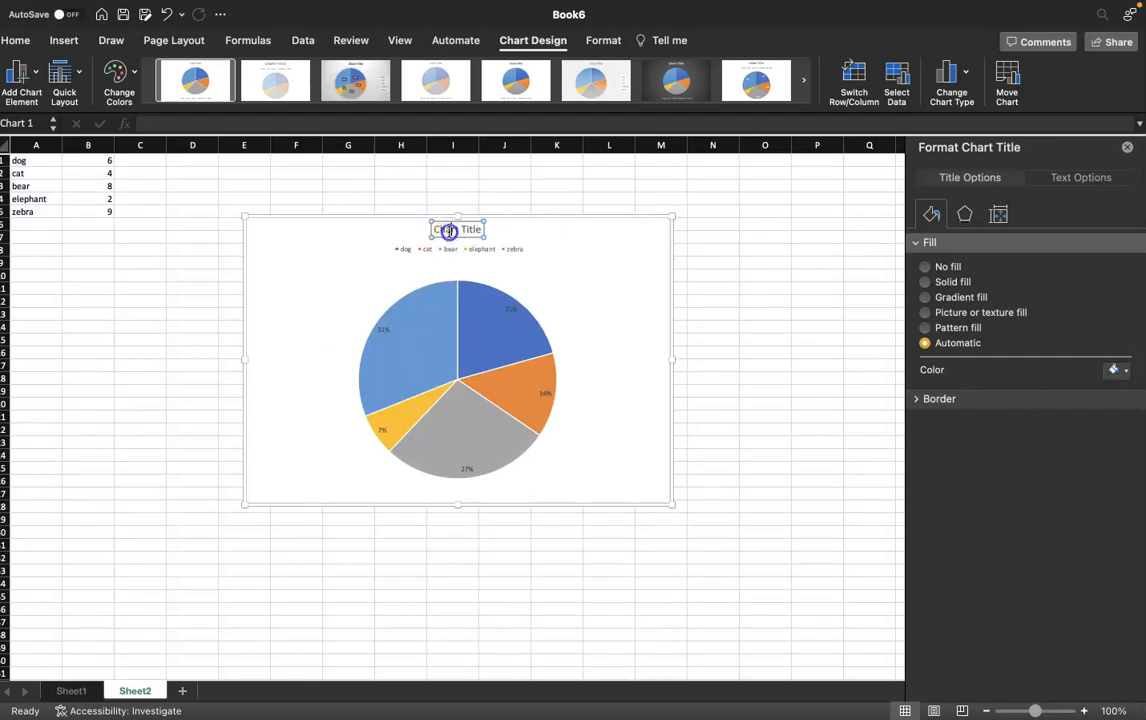
drag(481, 229, 412, 228)
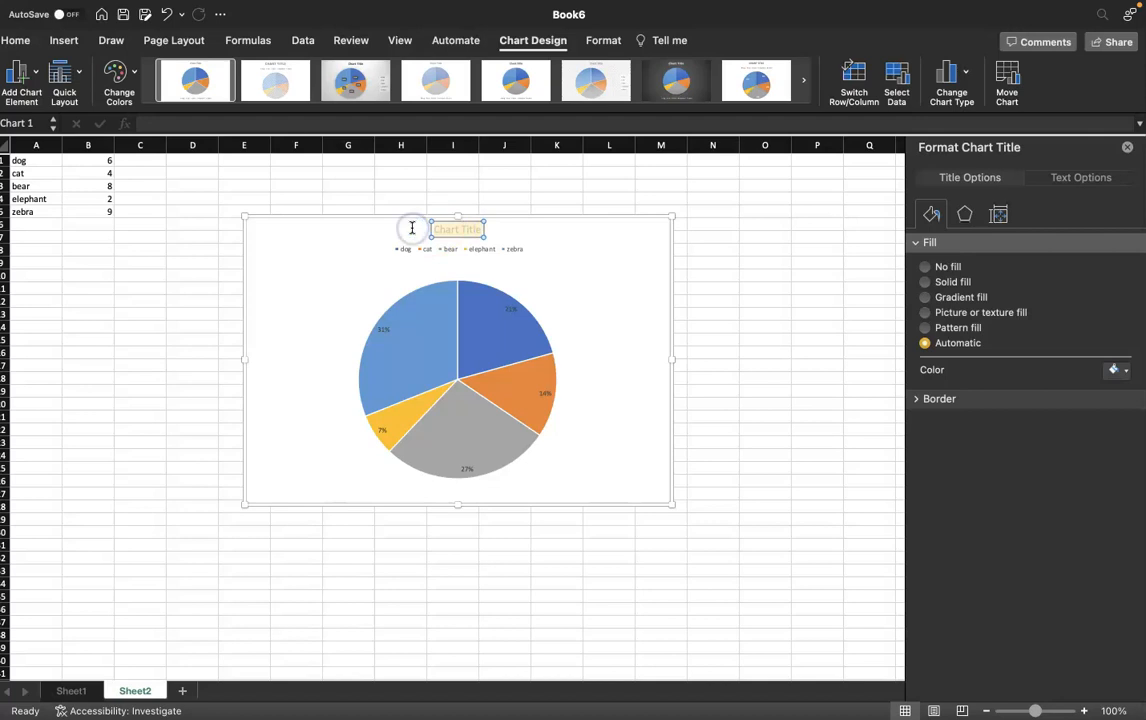
text(Favorite Animals)
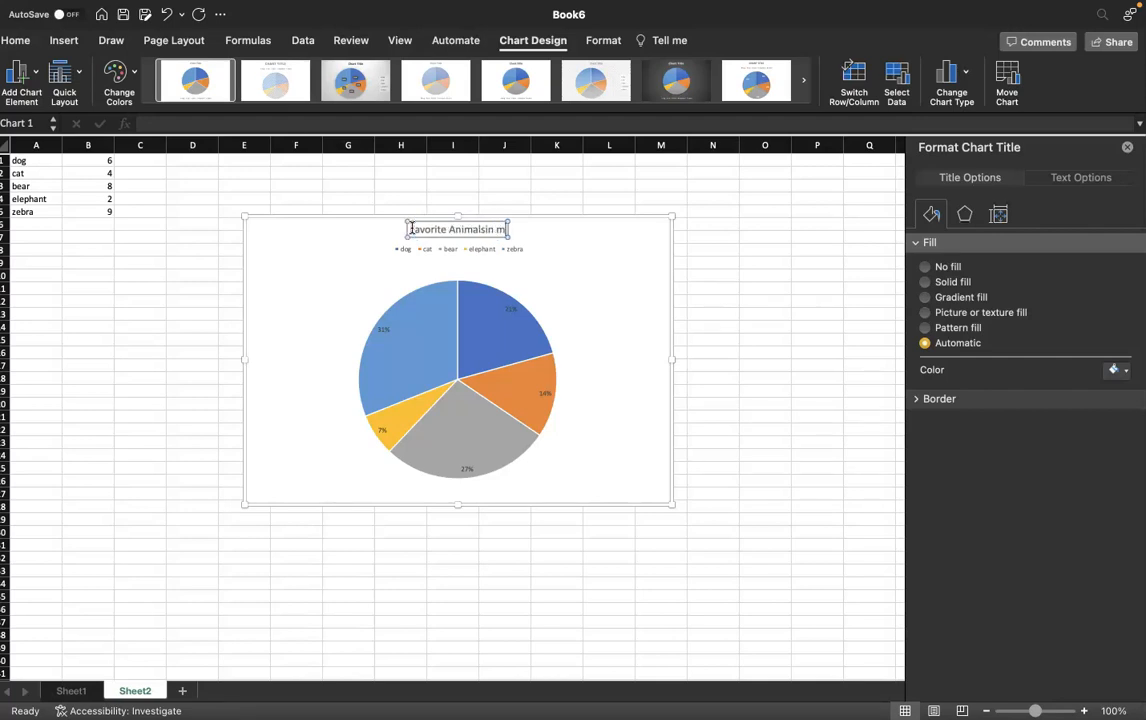
text( in M)
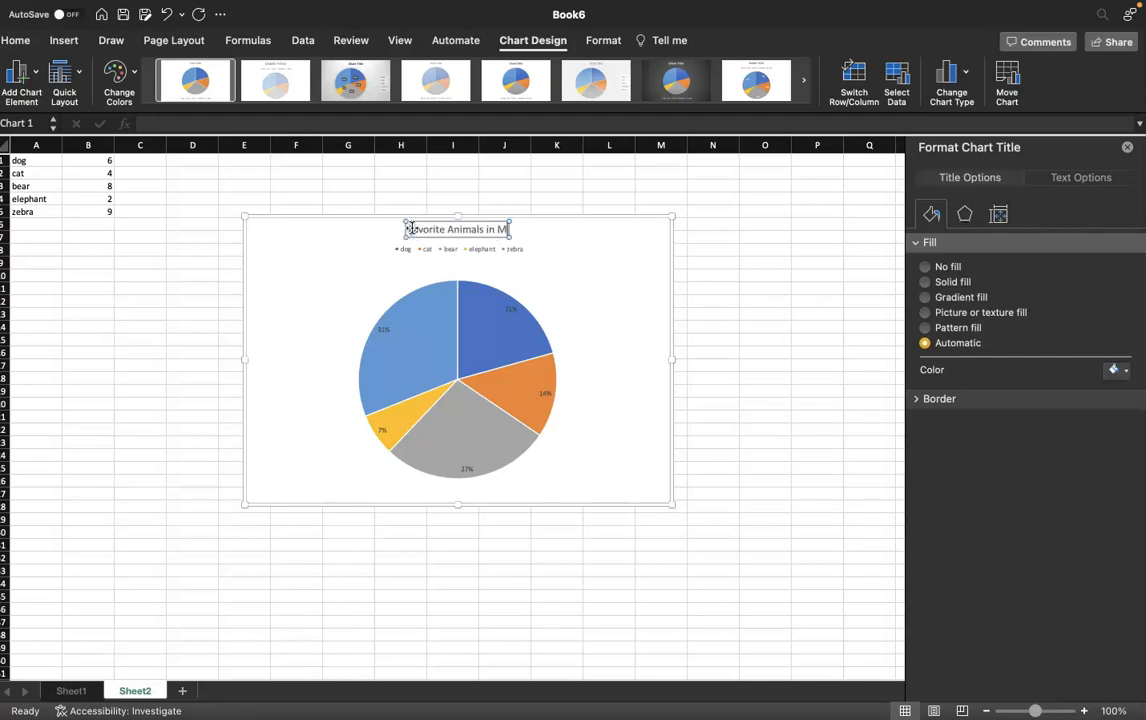
text(s.Kenzie's Cla)
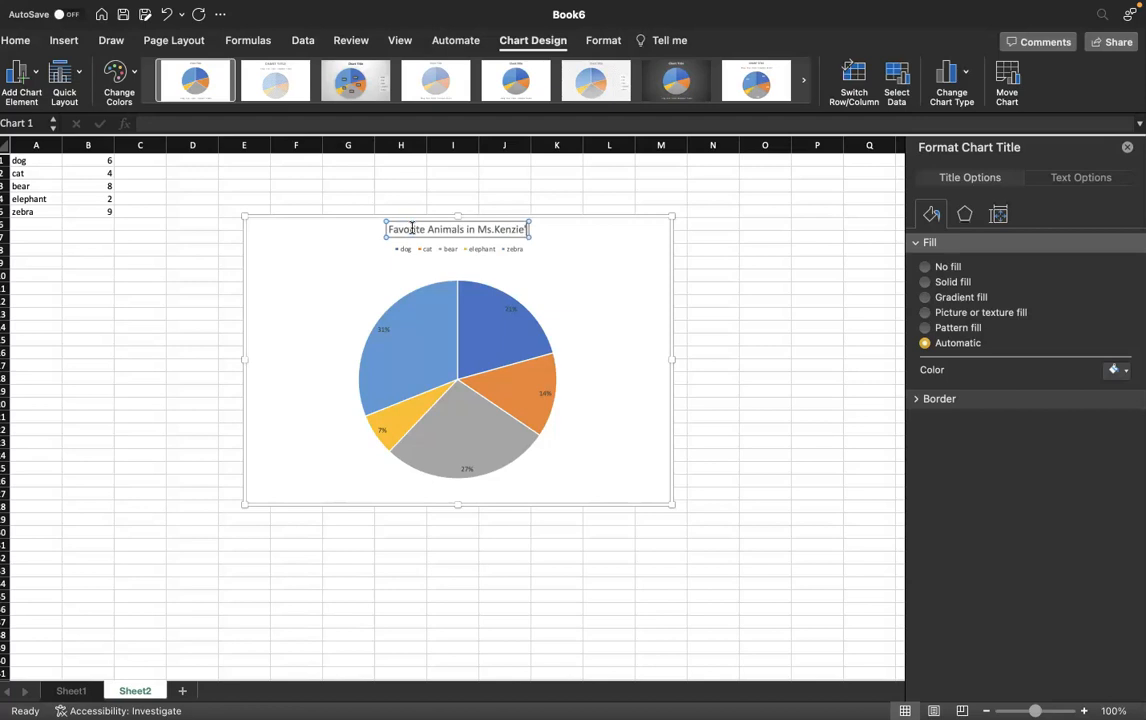
text(ss)
click(397, 262)
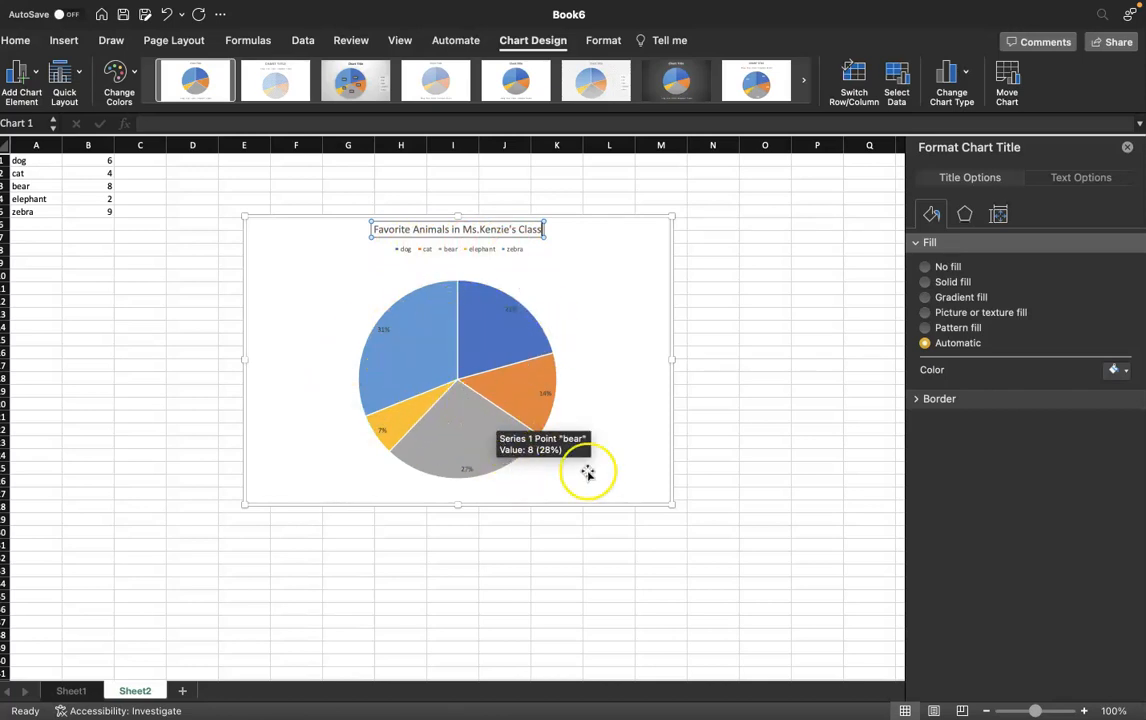
click(826, 302)
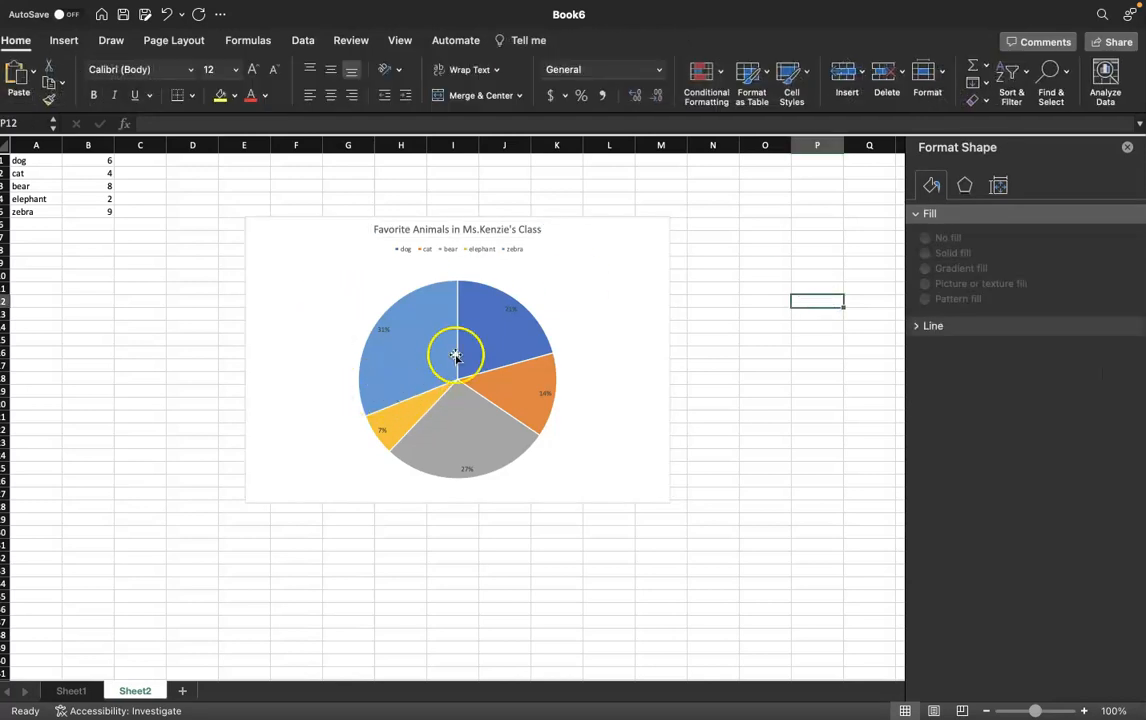
mouse_move(451, 355)
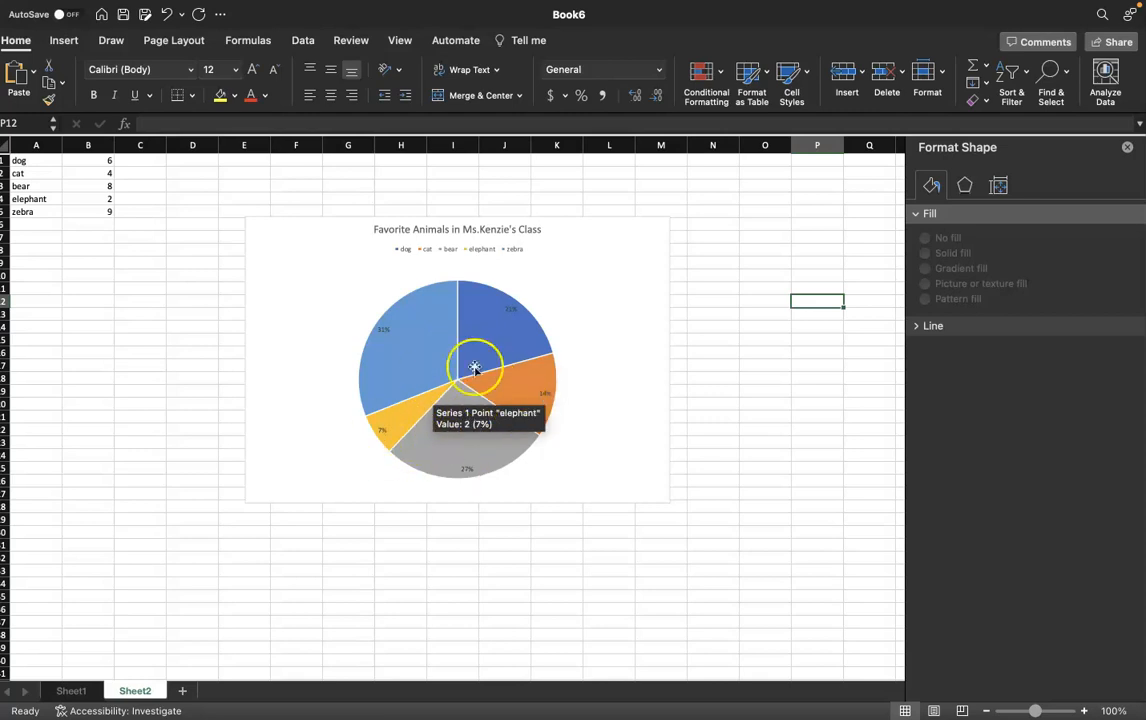
mouse_move(470, 420)
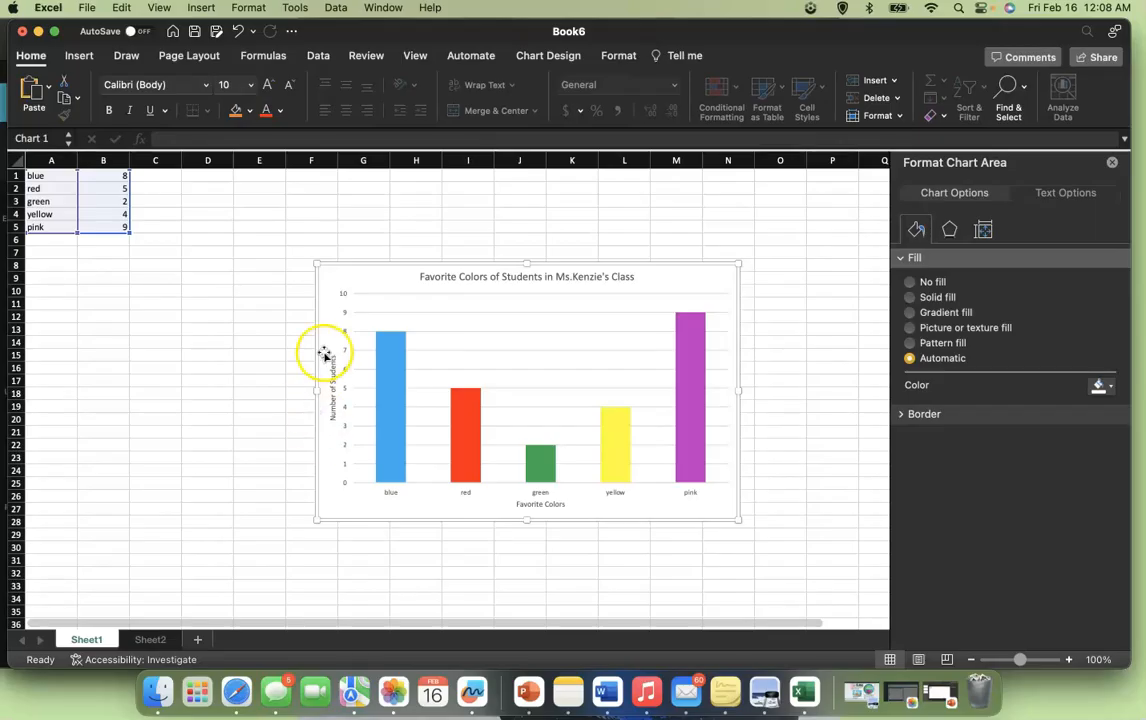
click(268, 305)
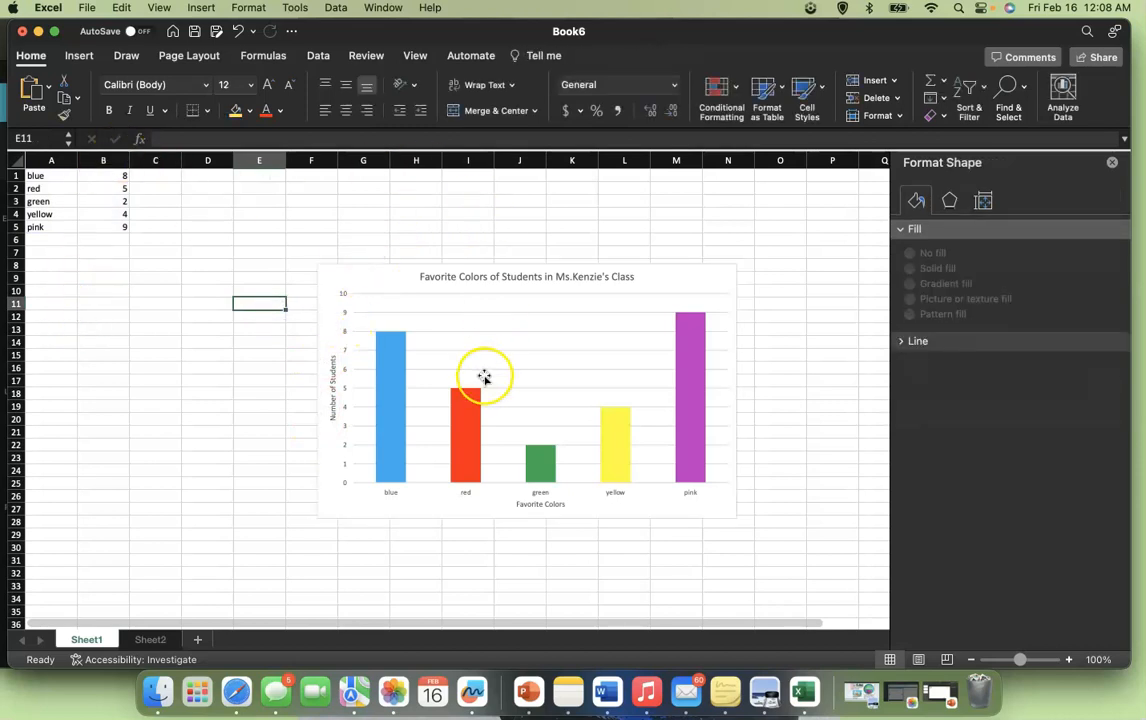
- Select the colours column chart and paste it onto slide 1 of the PowerPoint presentation
click(332, 274)
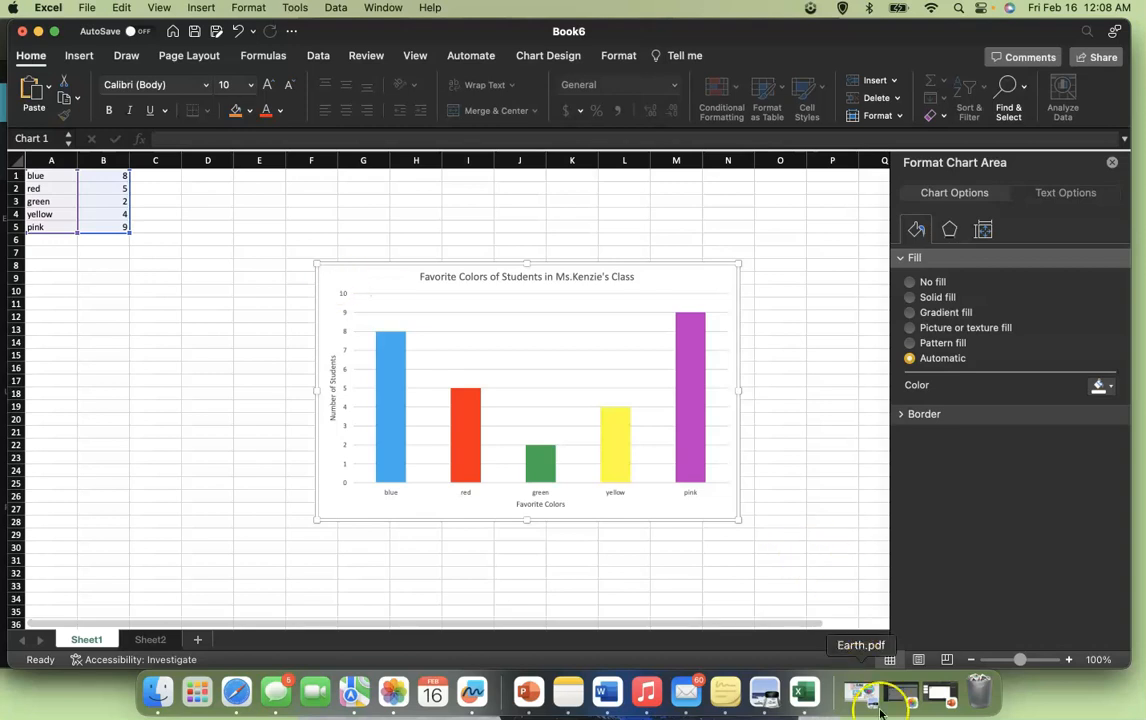
click(943, 690)
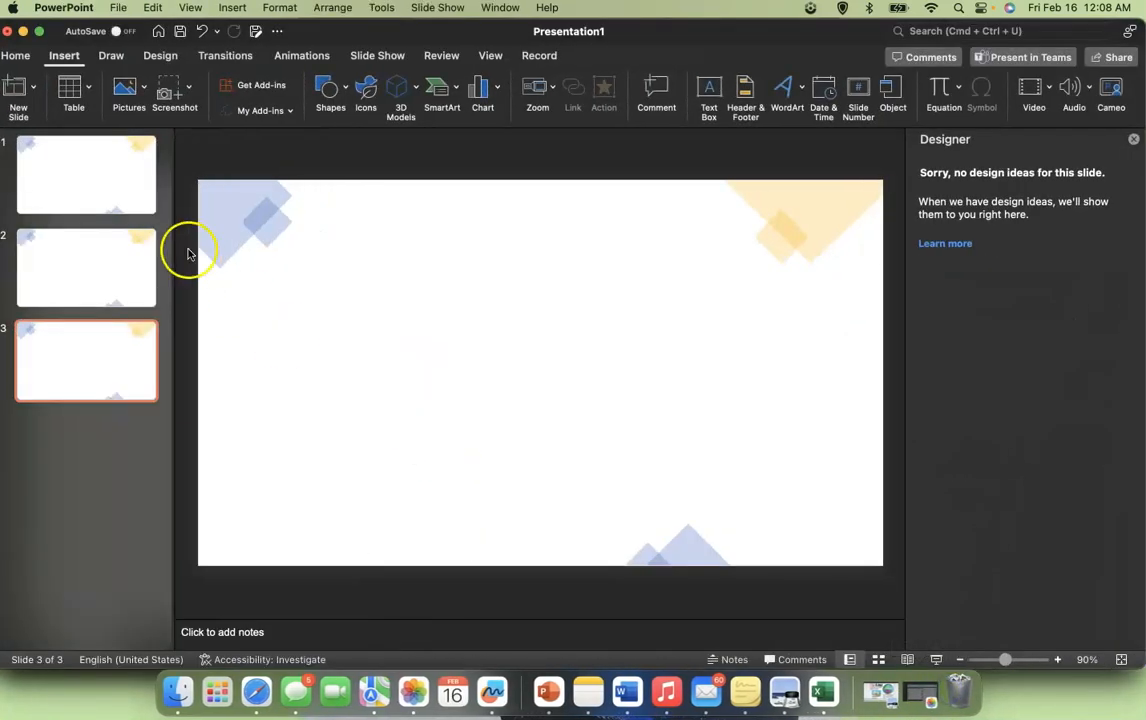
click(144, 191)
click(494, 345)
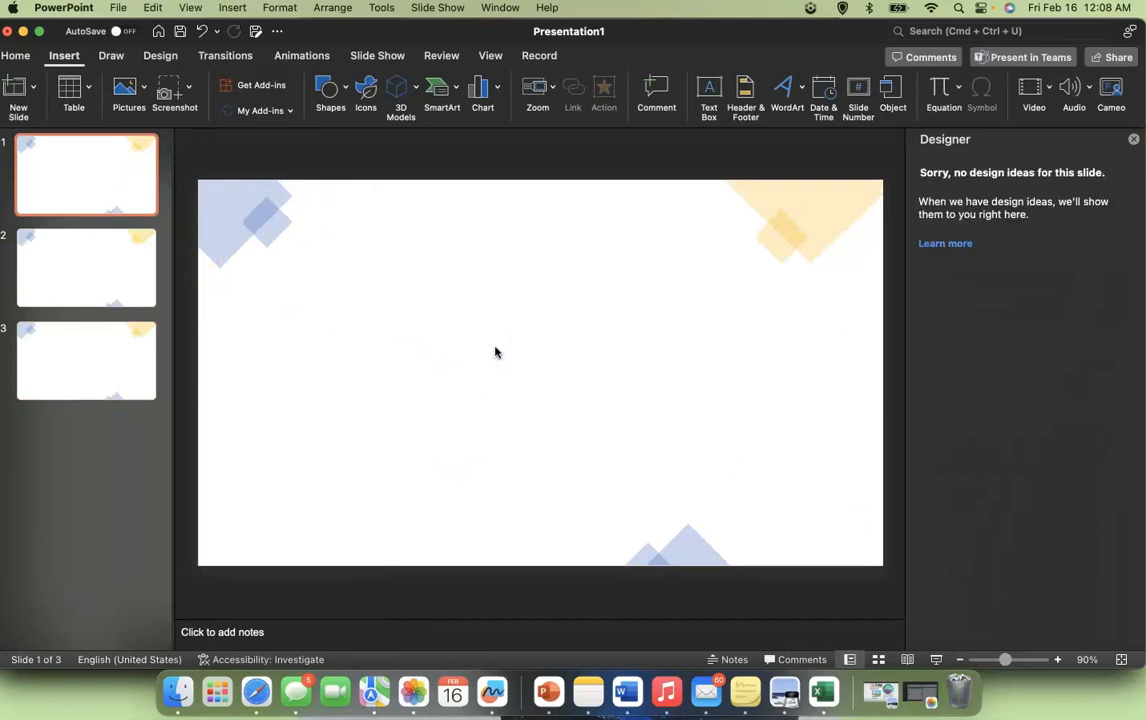
key(super+v)
- Move the pasted chart upward on slide 1
click(443, 199)
click(479, 321)
drag(465, 294, 435, 241)
- Minimize PowerPoint and switch back to Sheet2 in the Excel workbook
click(122, 248)
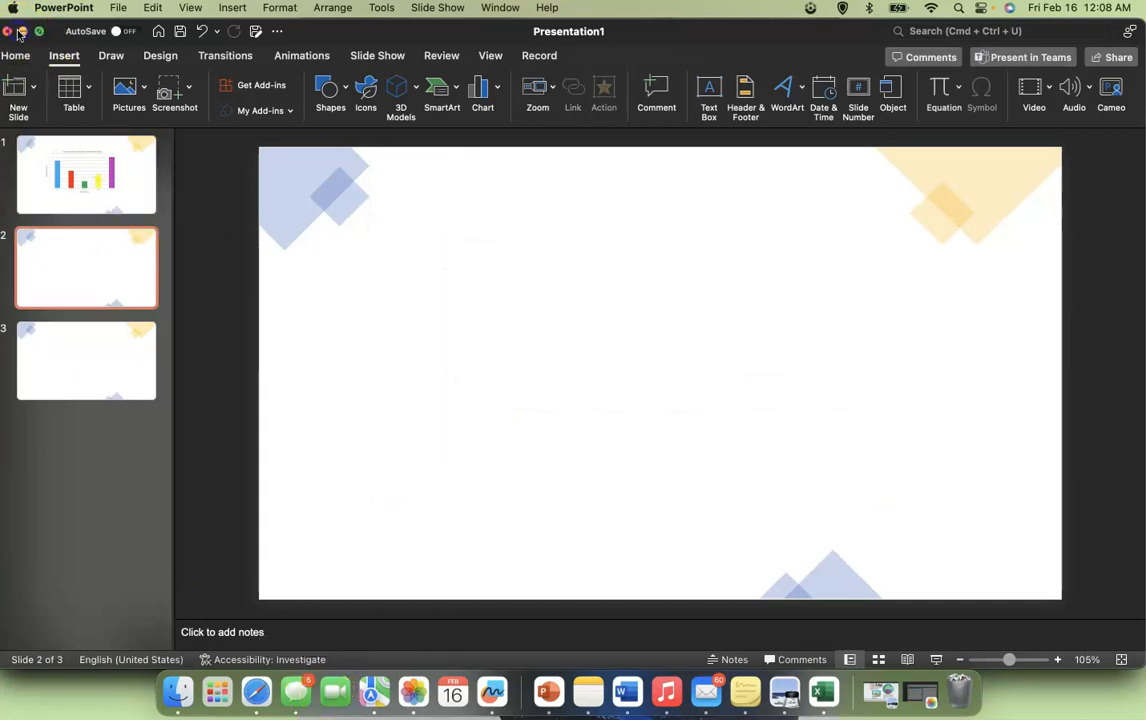
click(22, 32)
click(147, 642)
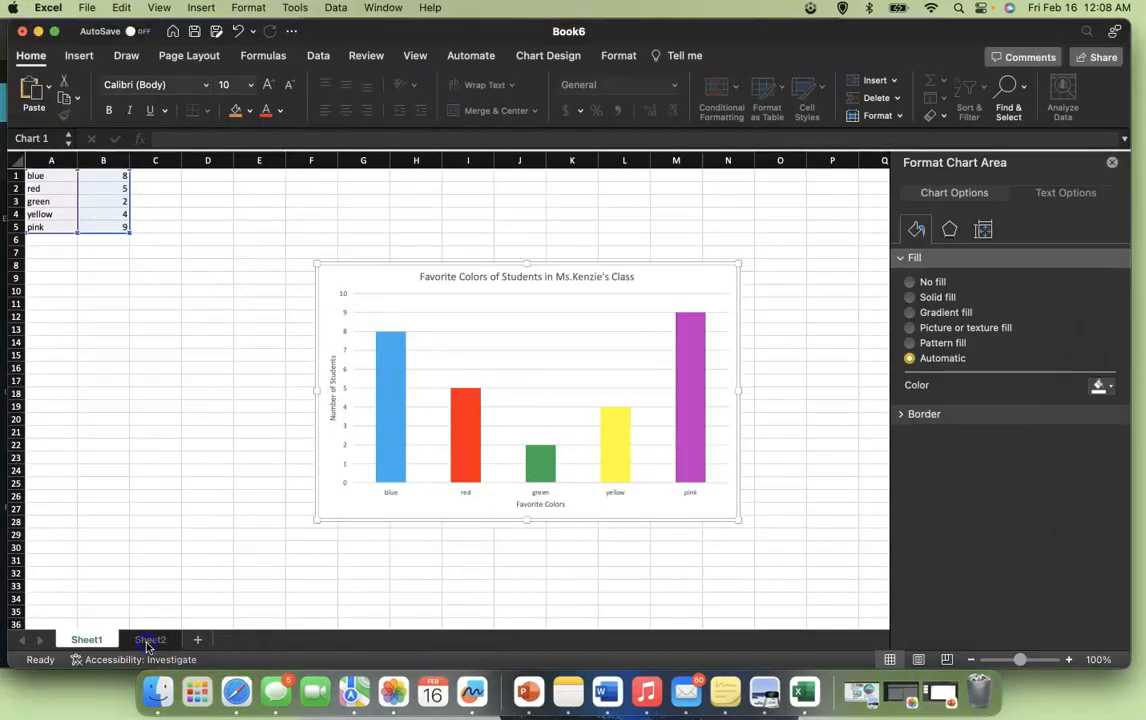
- Take the animals pie chart from Sheet2 and paste it onto slide 2 of the PowerPoint presentation
click(141, 642)
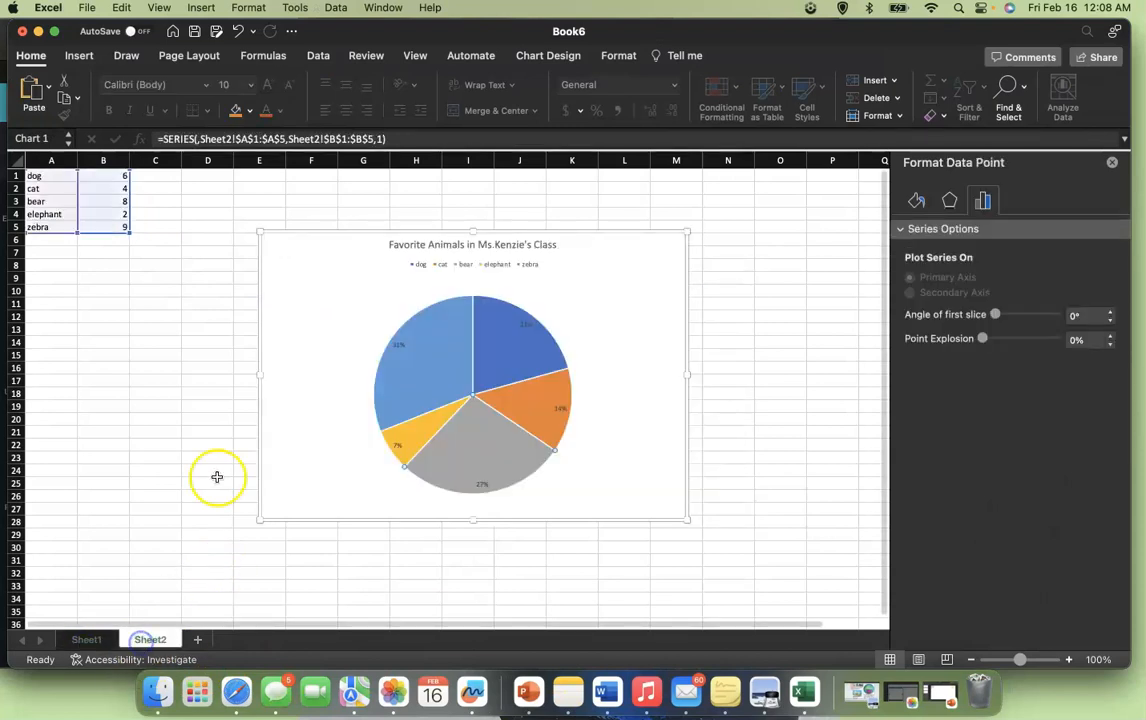
click(320, 316)
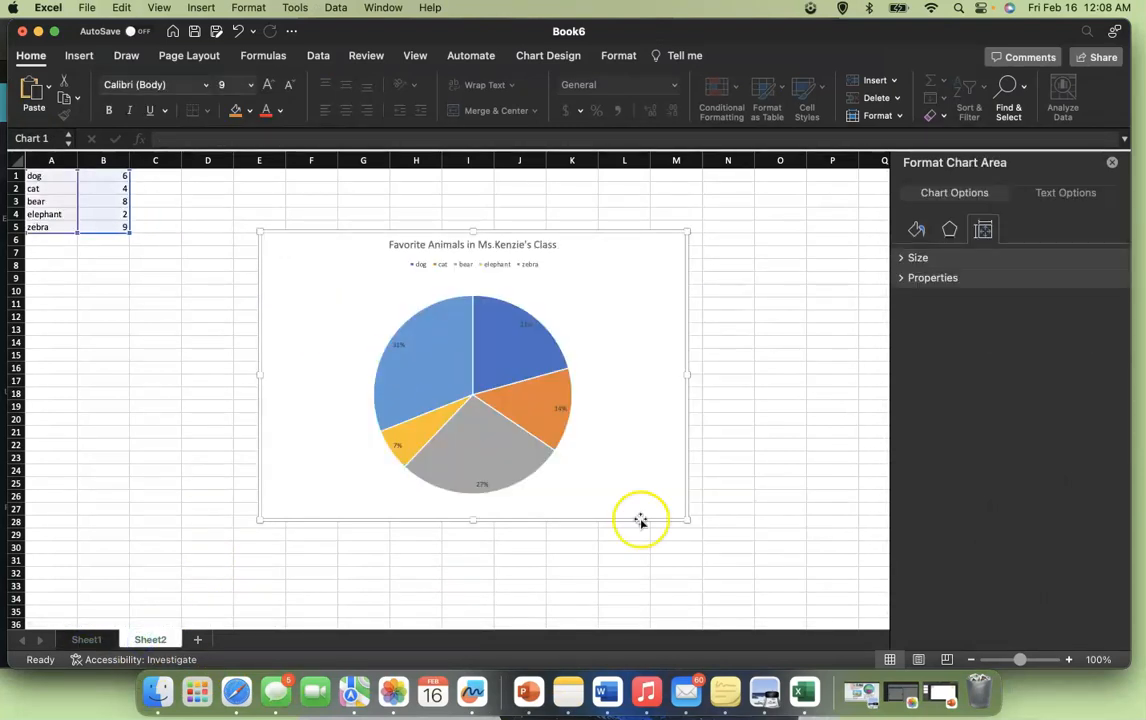
click(916, 692)
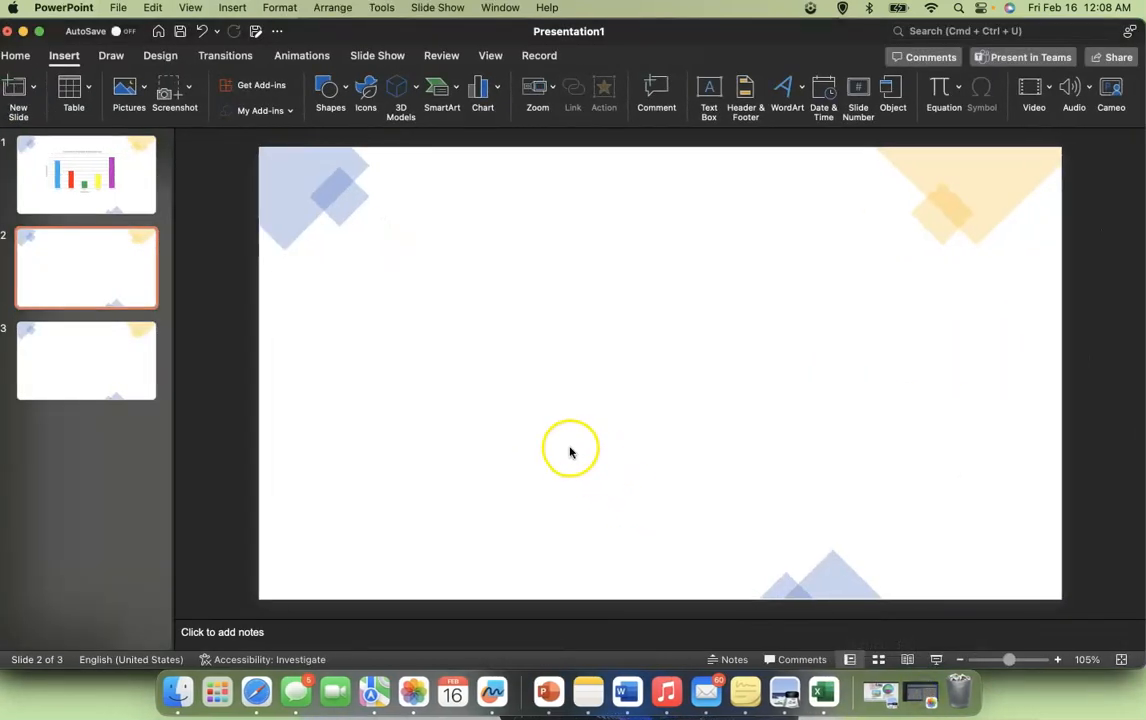
key(super+v)
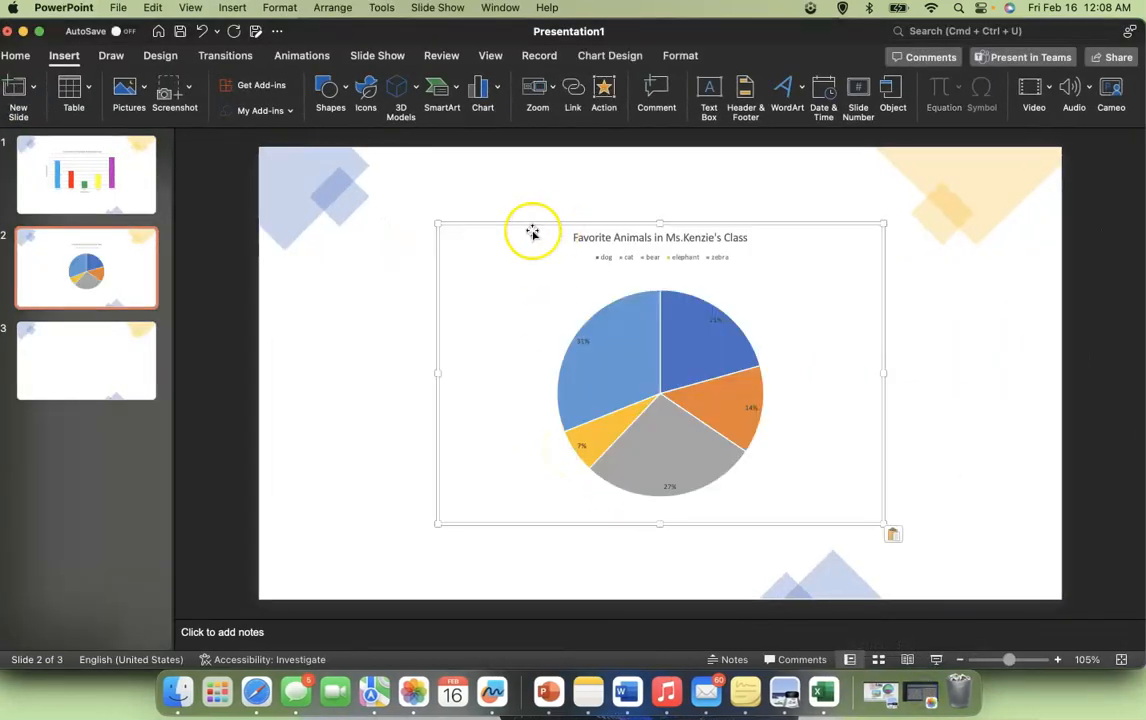
- Reposition the pasted pie chart on slide 2
drag(504, 253, 390, 261)
drag(366, 302, 378, 300)
click(356, 174)
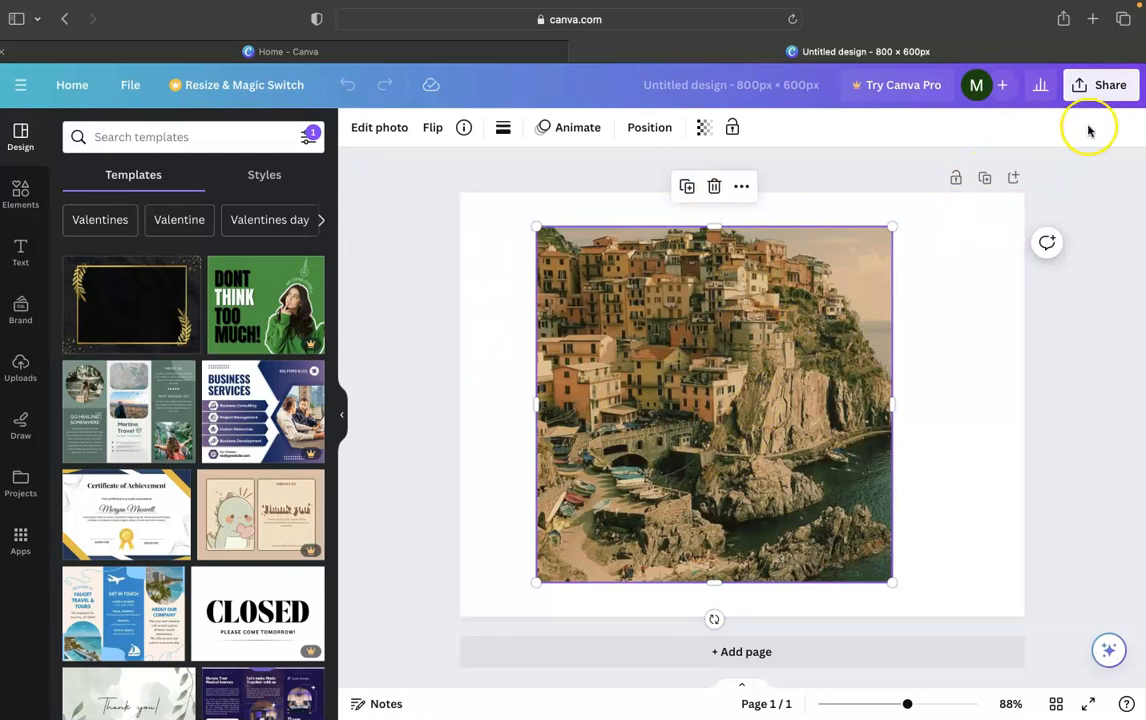
- Download the Canva design as a PNG file, allowing downloads from canva.com in Safari
click(1100, 95)
click(878, 486)
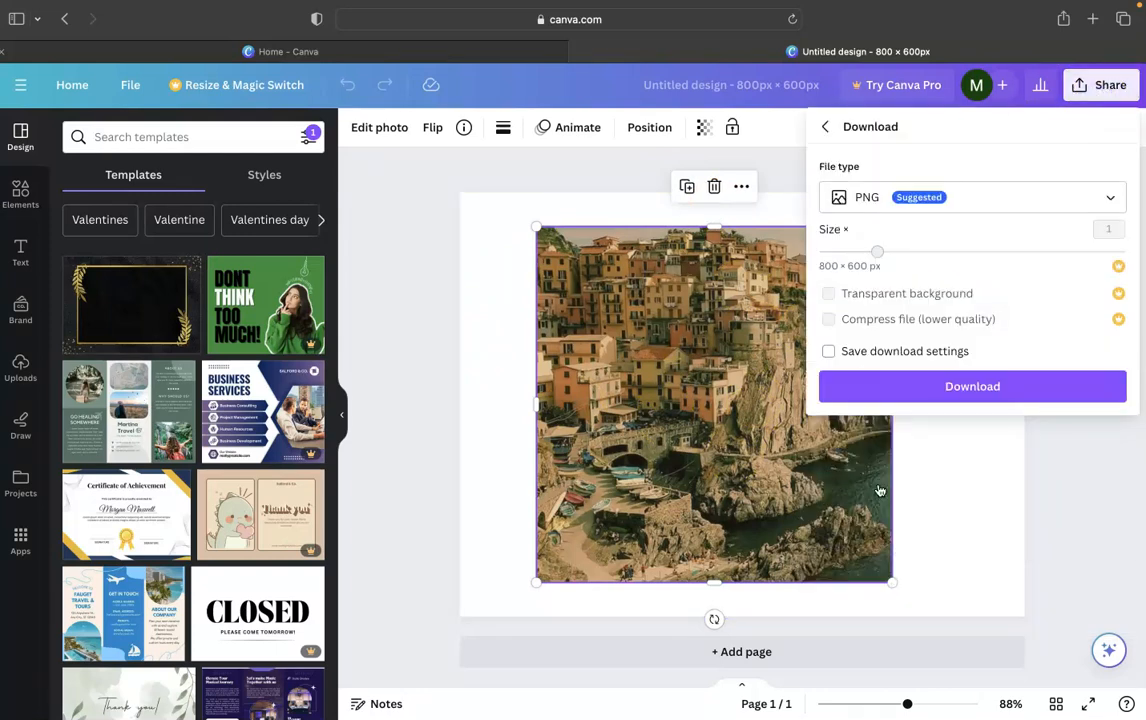
click(930, 200)
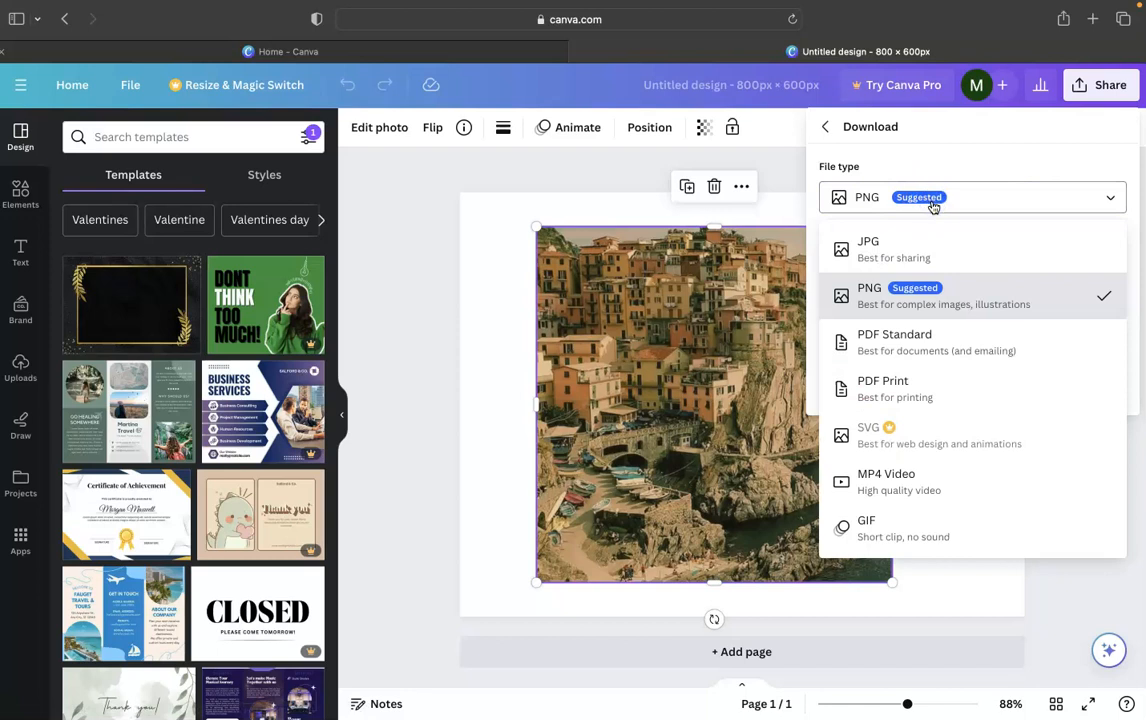
click(967, 210)
click(941, 386)
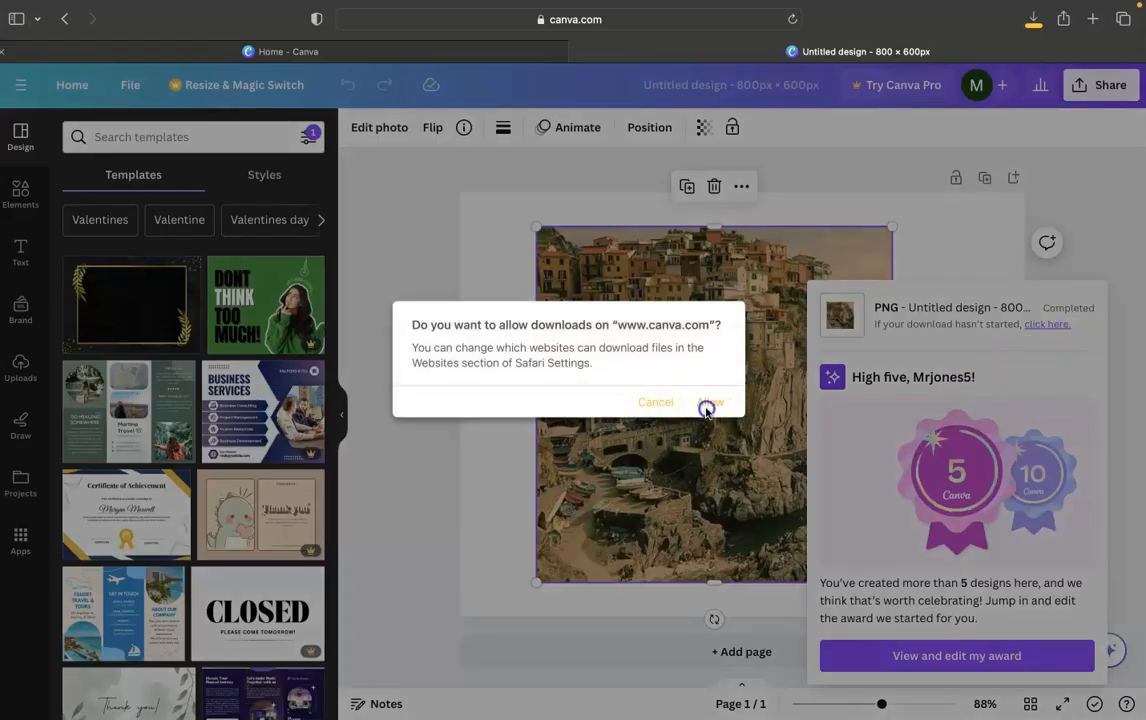
click(706, 404)
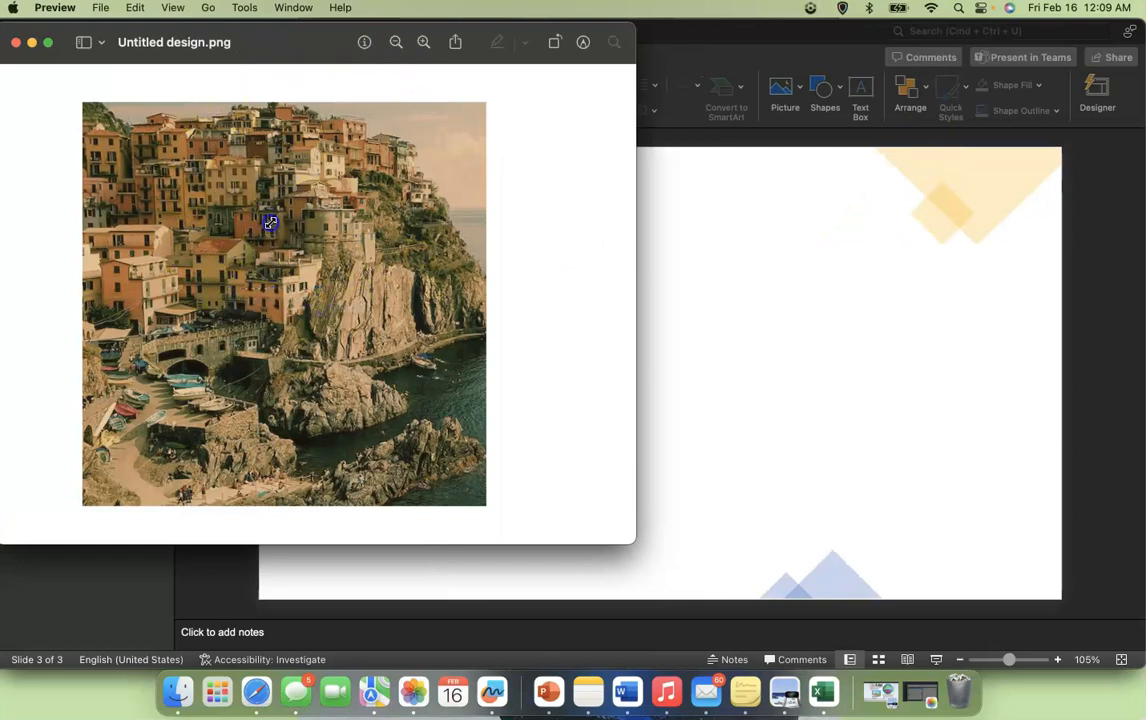
- Move the downloaded Untitled design.png into the EDUC 204 folder
click(198, 36)
click(199, 42)
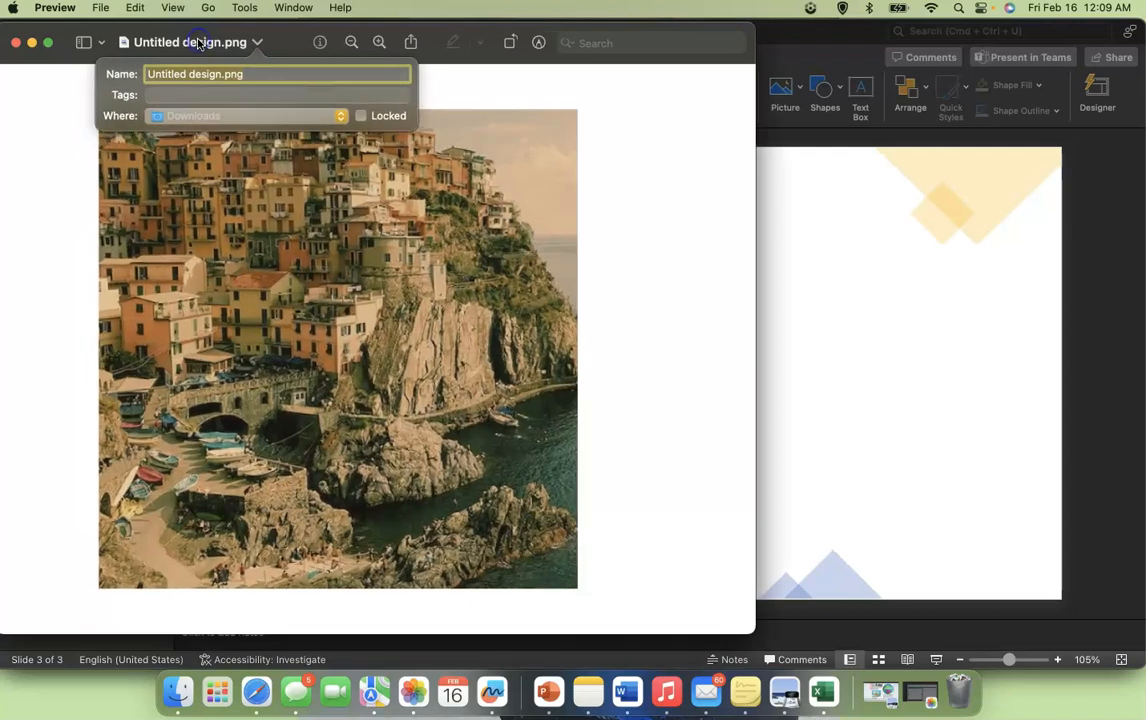
click(342, 120)
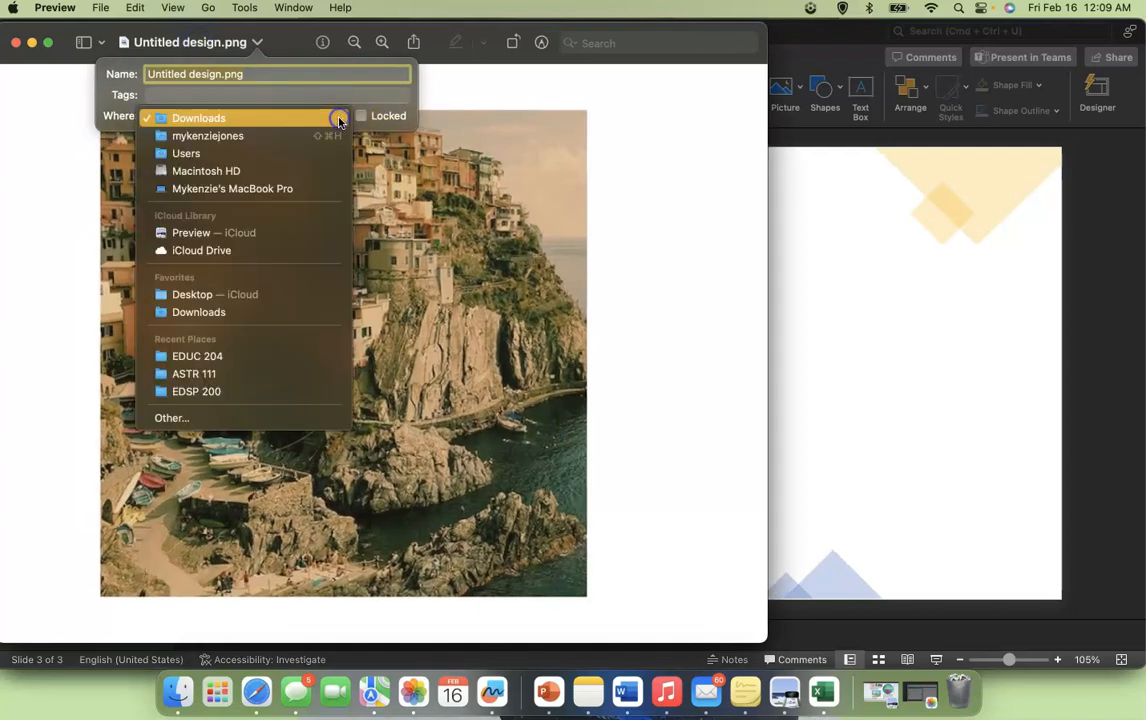
click(288, 355)
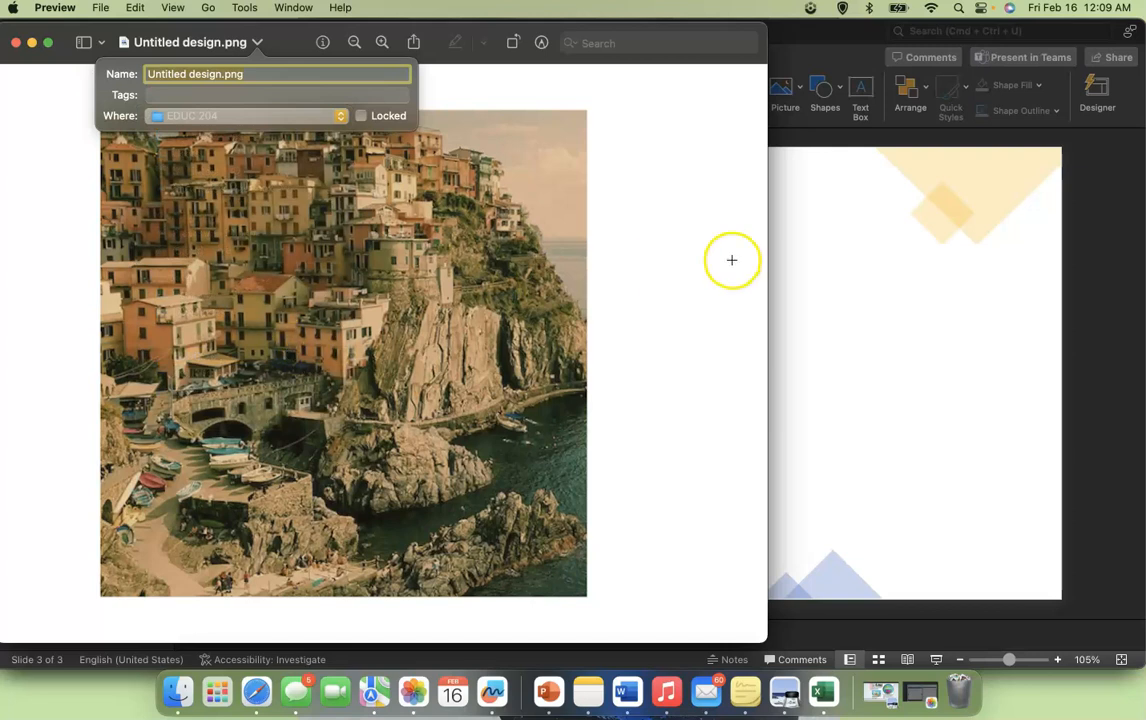
click(256, 43)
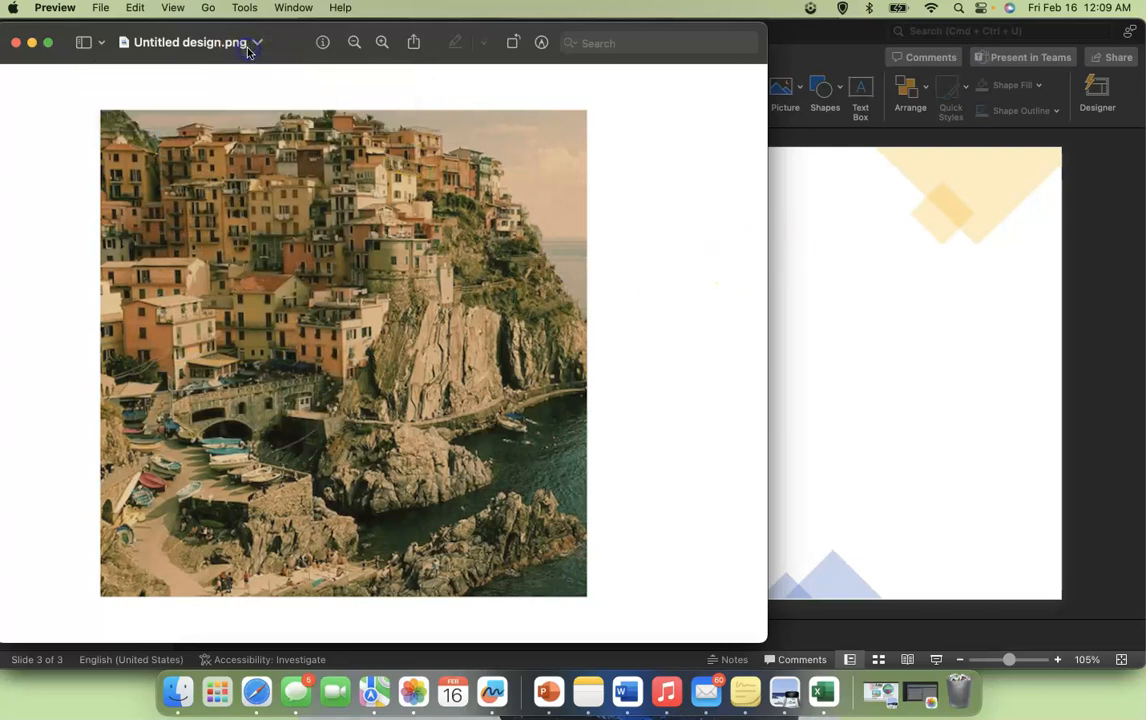
- Insert the picture Untitled design.png from the EDUC 204 folder onto slide 3 of the presentation
click(910, 228)
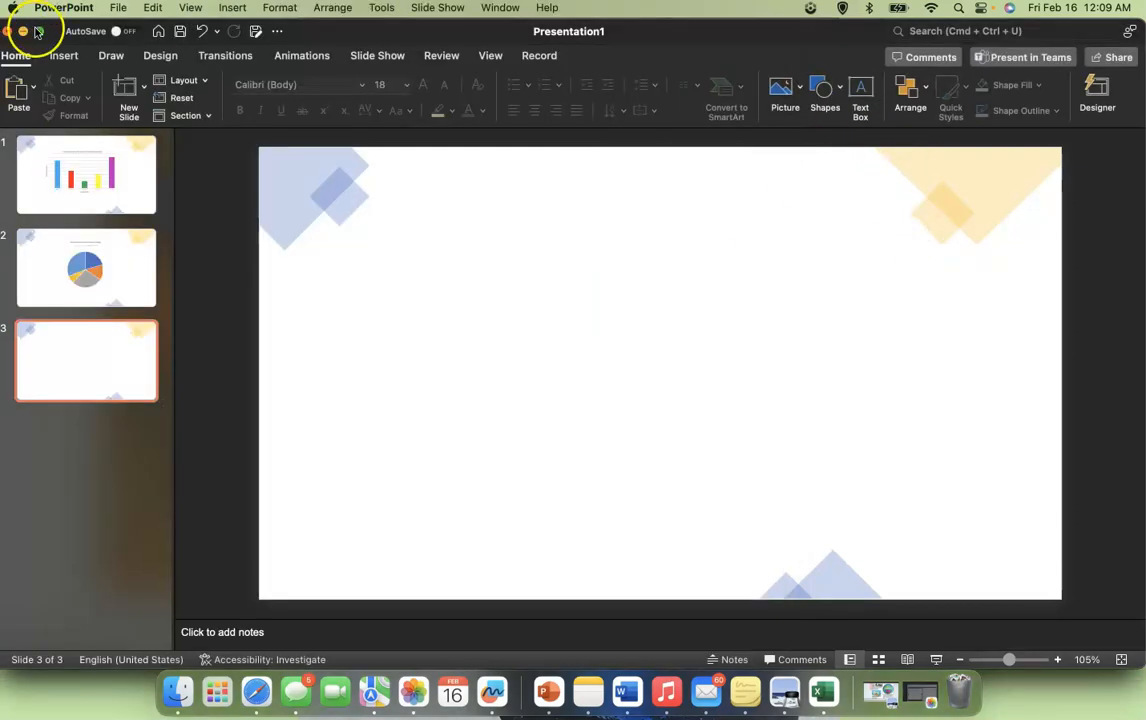
click(37, 31)
click(63, 40)
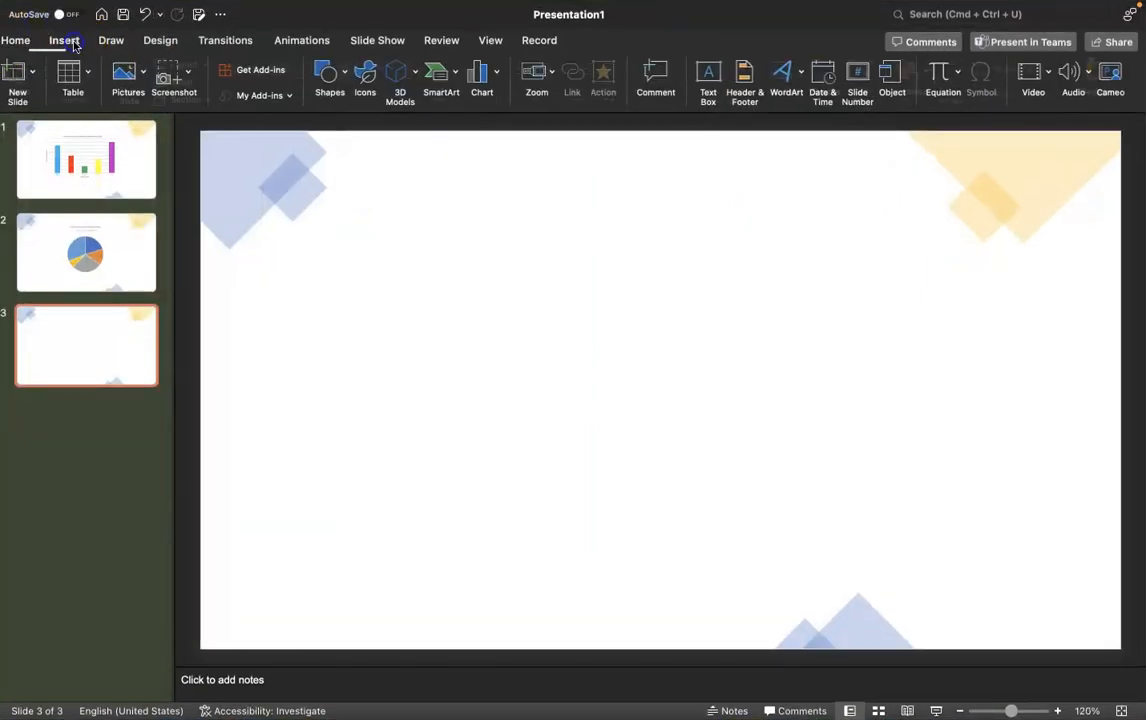
click(144, 82)
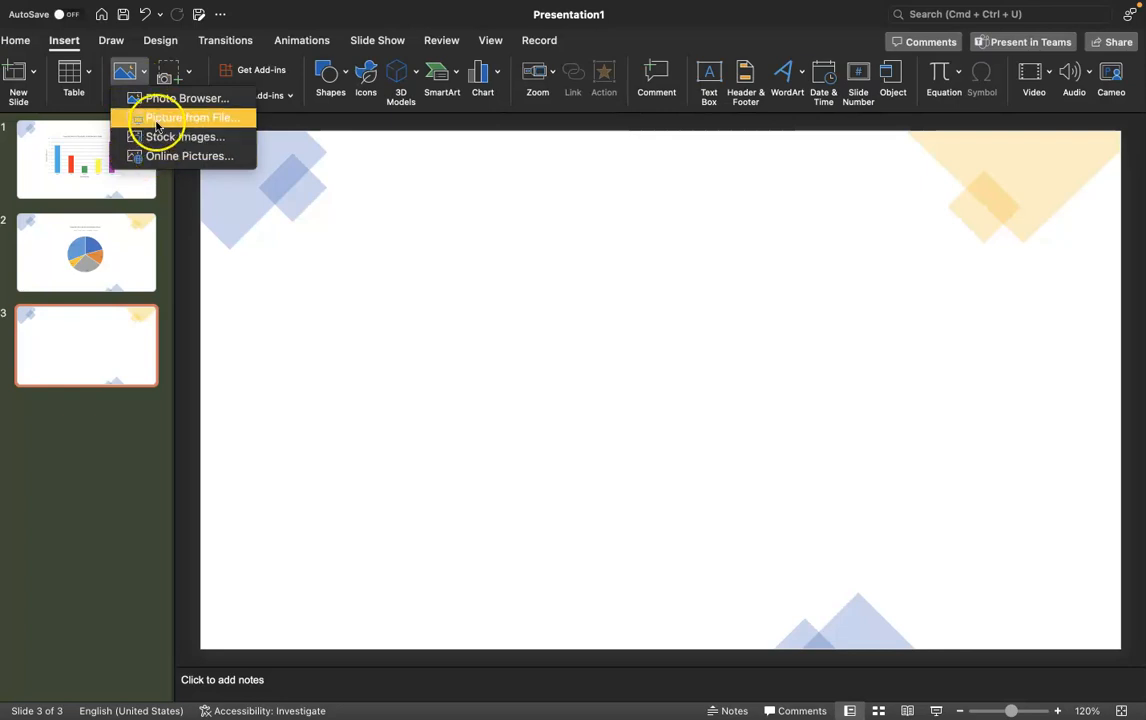
click(158, 119)
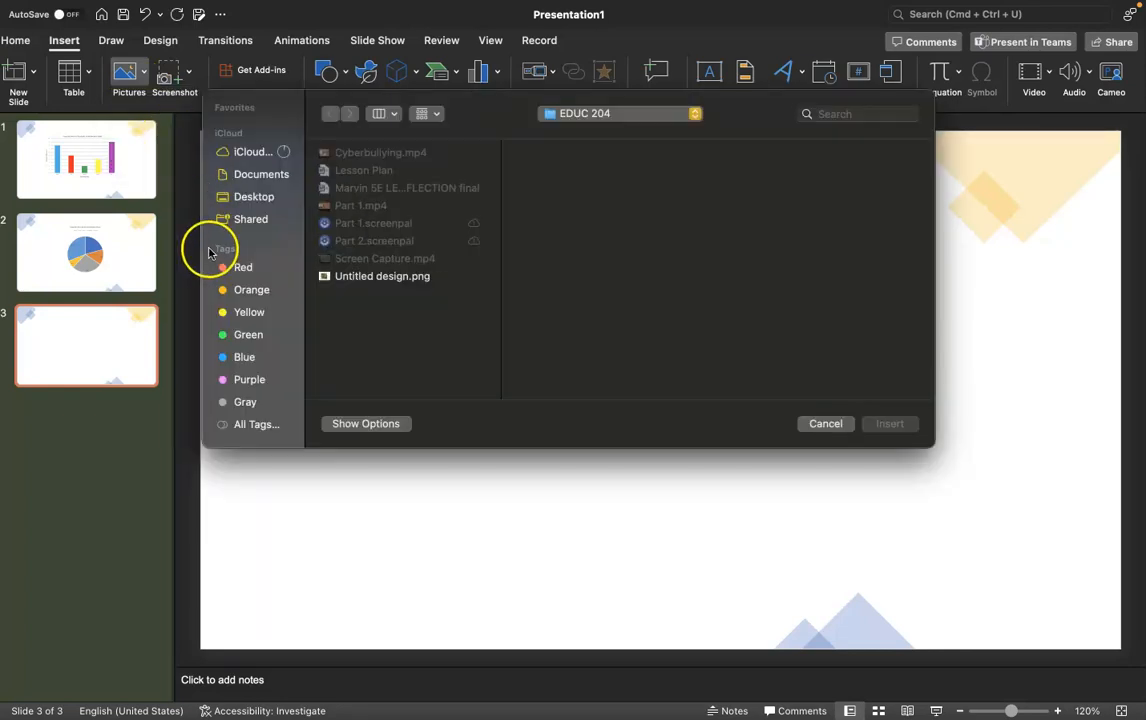
click(352, 278)
double_click(352, 279)
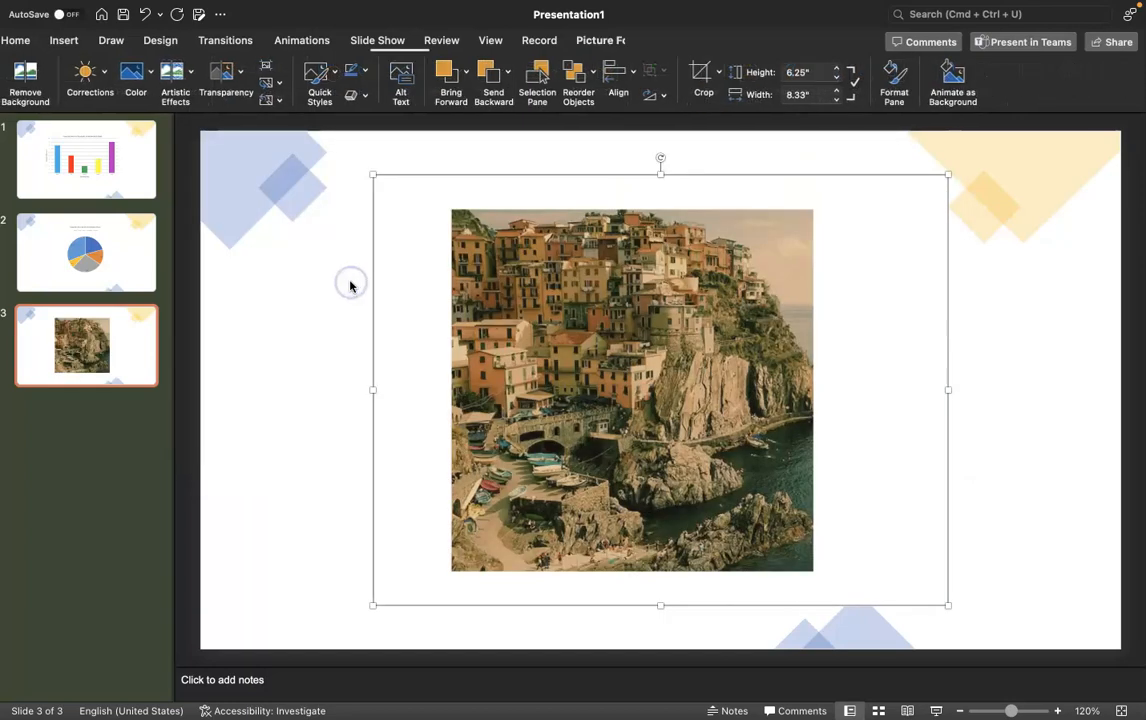